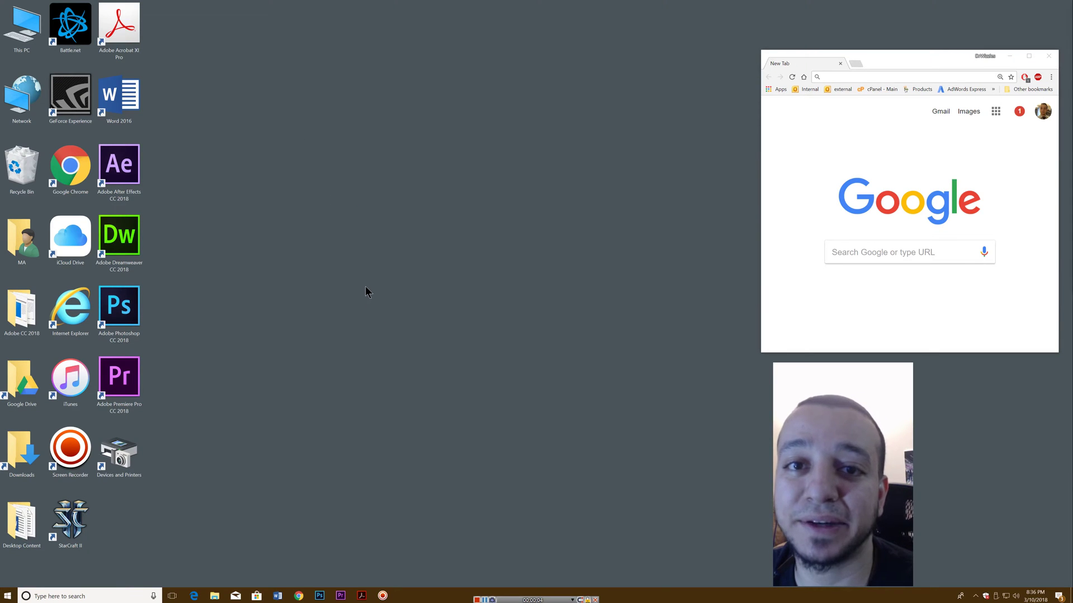
# - Launch Word 2016 from the desktop shortcut and start a new blank document
pyautogui.doubleClick(119, 96)
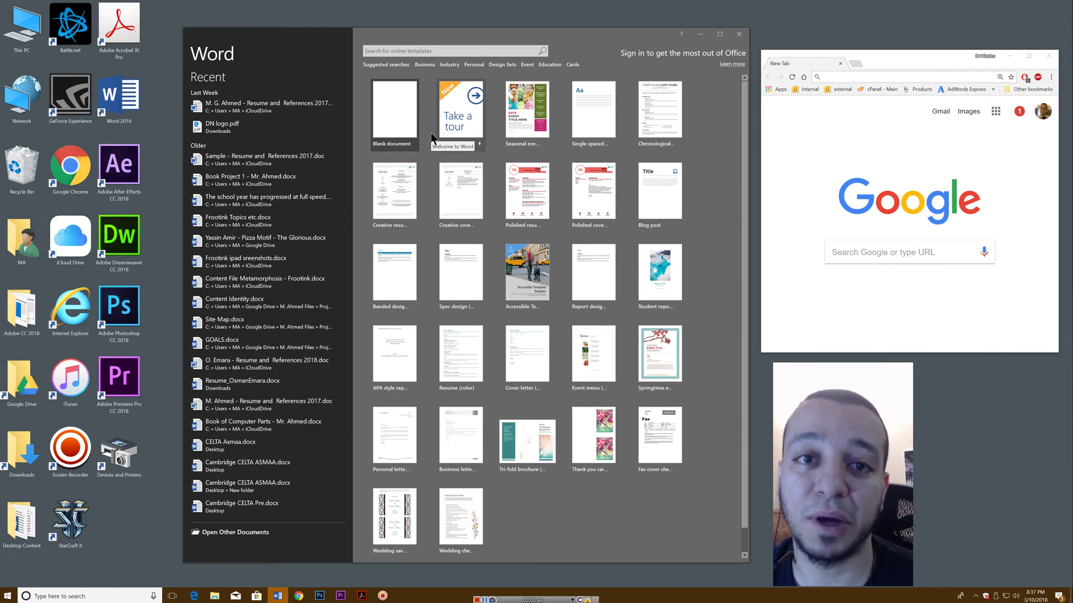
pyautogui.click(393, 107)
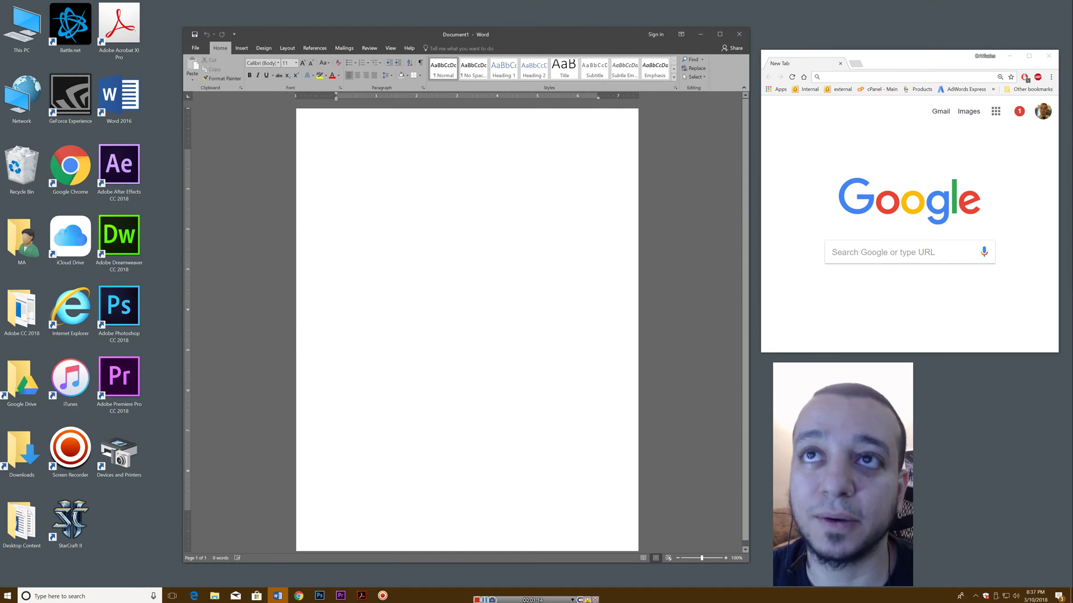
# - Reposition, narrow and heighten the Word window so it fits beside the browser
pyautogui.moveTo(504, 36)
pyautogui.mouseDown()
pyautogui.moveTo(454, 36)
pyautogui.moveTo(501, 37)
pyautogui.moveTo(493, 32)
pyautogui.mouseUp()
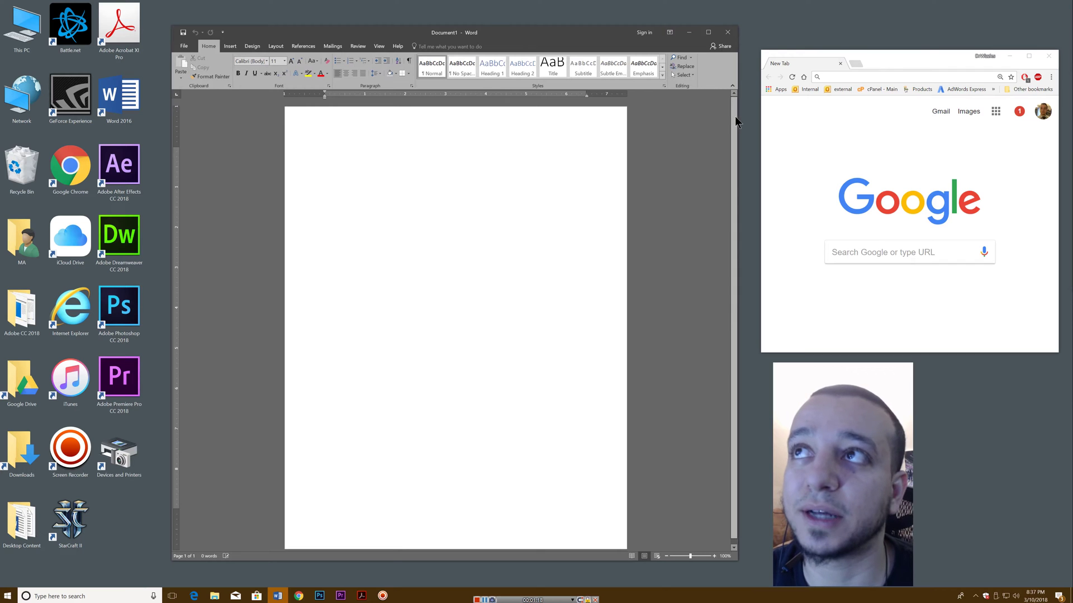
pyautogui.moveTo(736, 116); pyautogui.dragTo(709, 112)
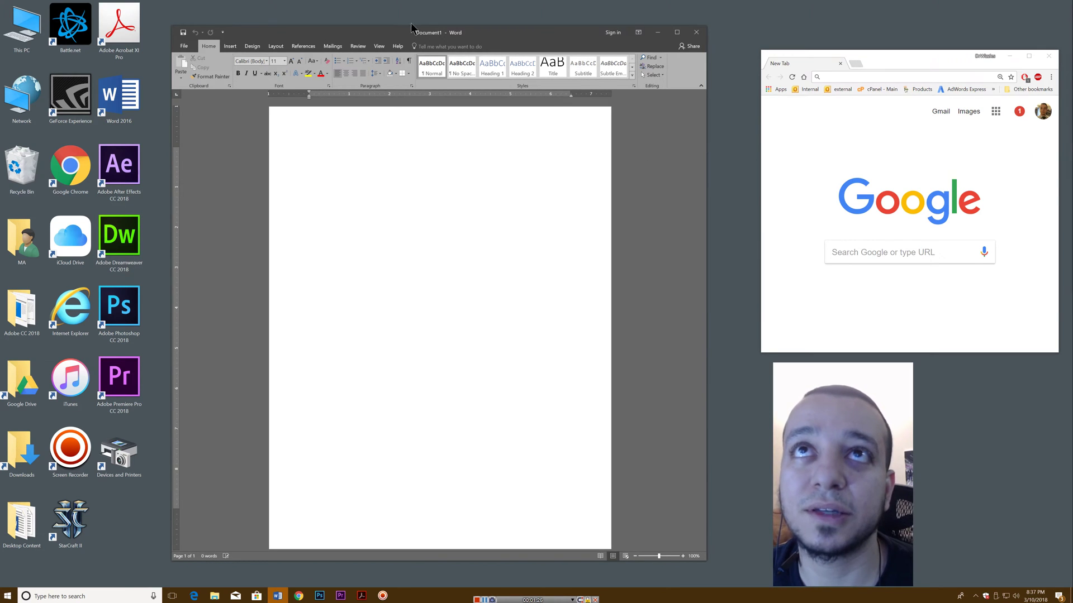
pyautogui.moveTo(418, 35); pyautogui.dragTo(417, 23)
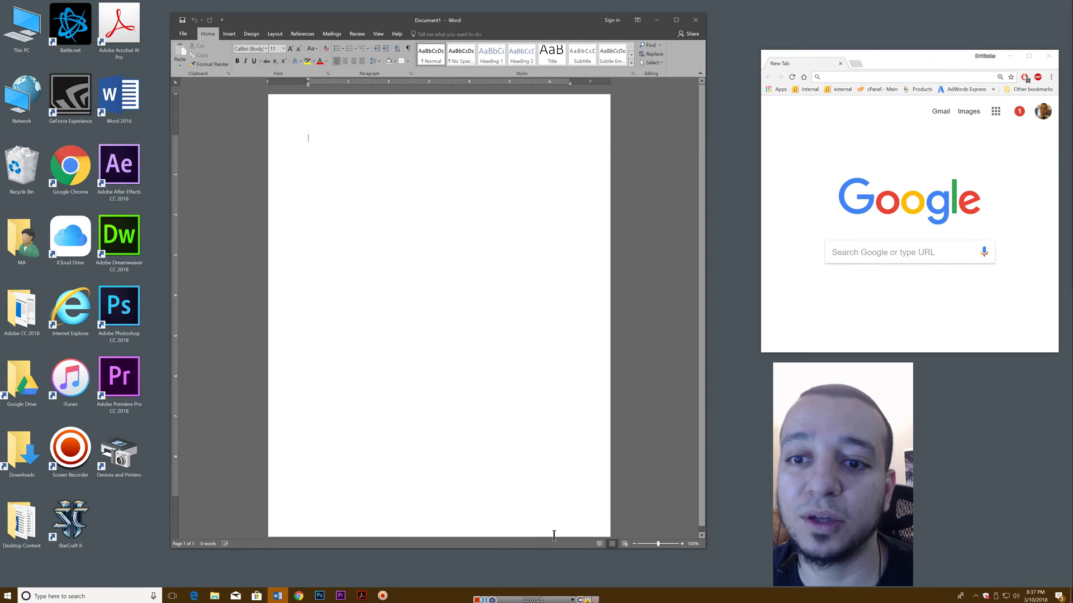
pyautogui.moveTo(510, 552); pyautogui.dragTo(515, 576)
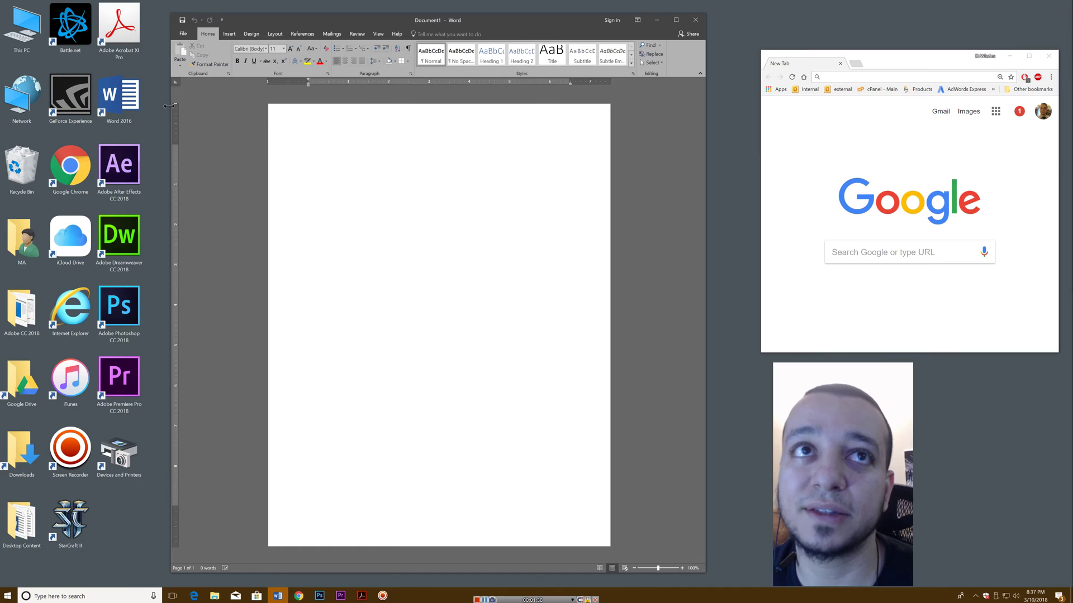
# - Apply the Narrow margin preset from Layout > Margins
pyautogui.click(271, 35)
pyautogui.click(179, 56)
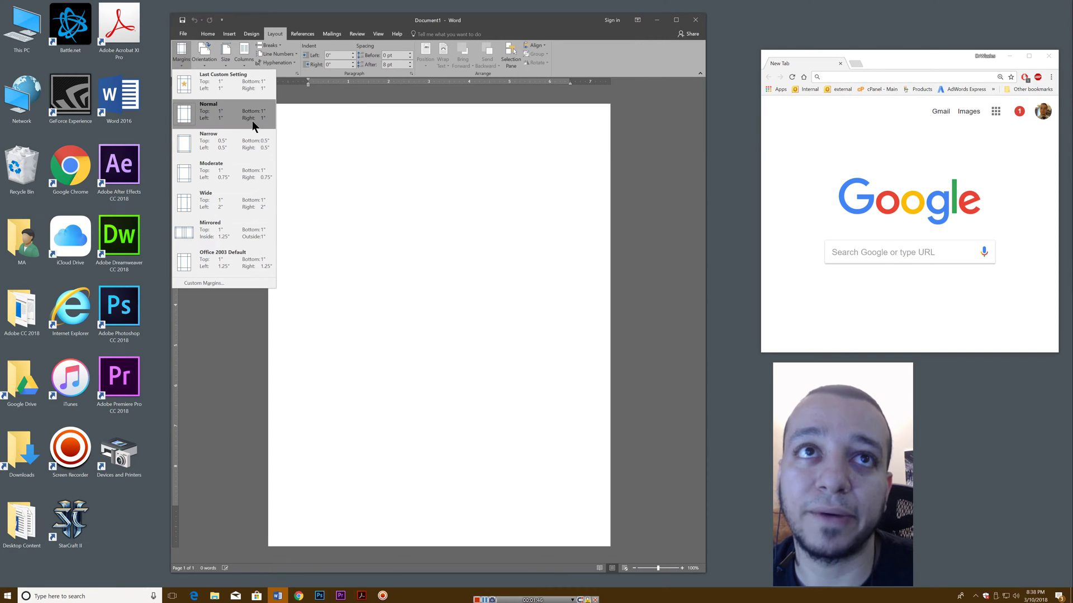
pyautogui.click(240, 143)
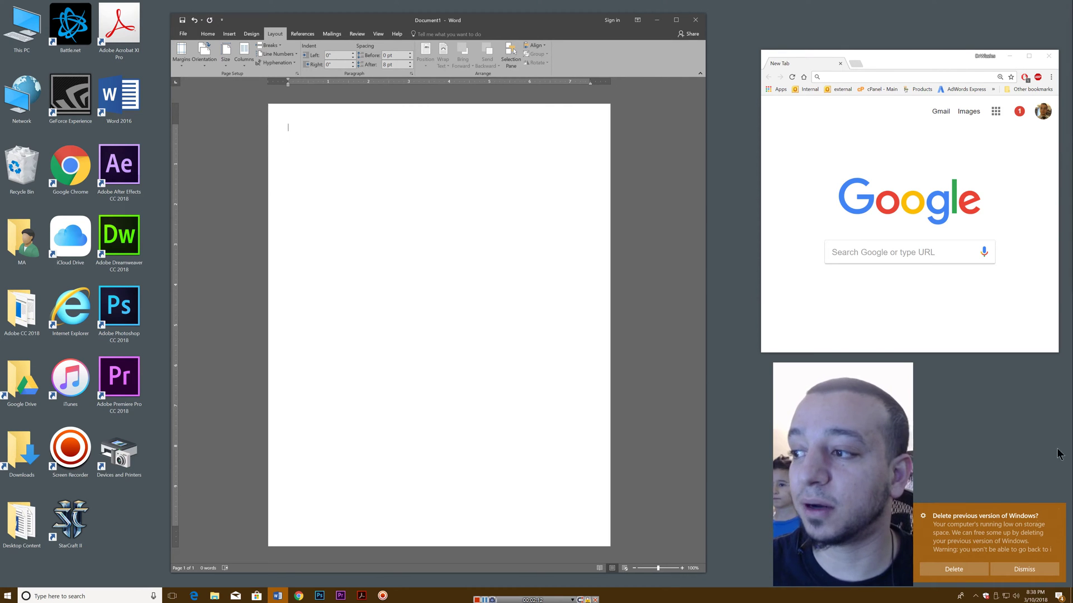
# - Dismiss the Windows storage notification and bring up the Design ribbon options
pyautogui.click(1011, 570)
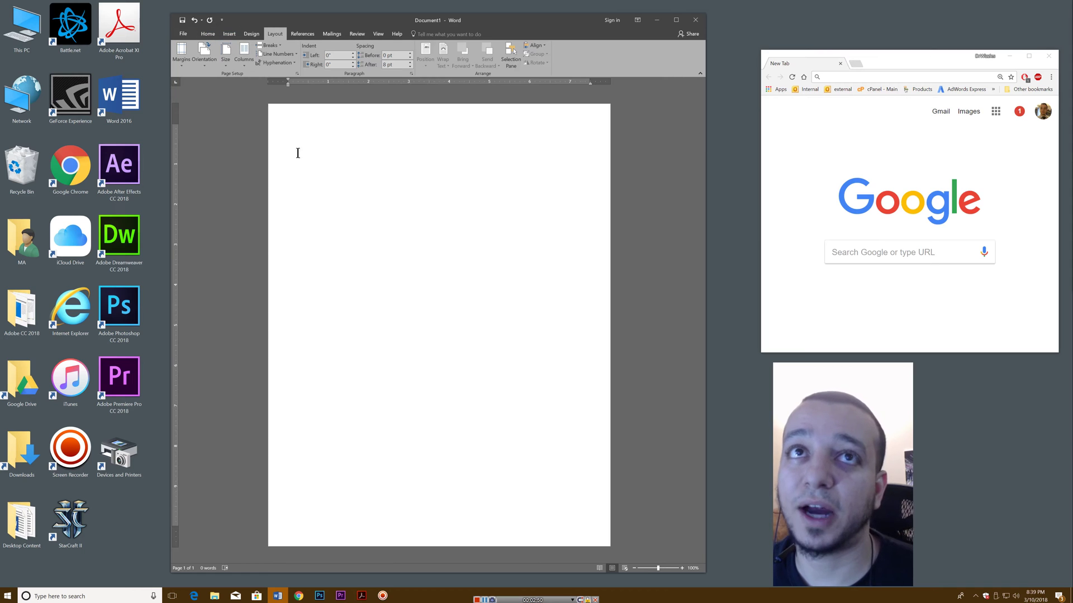
pyautogui.click(253, 35)
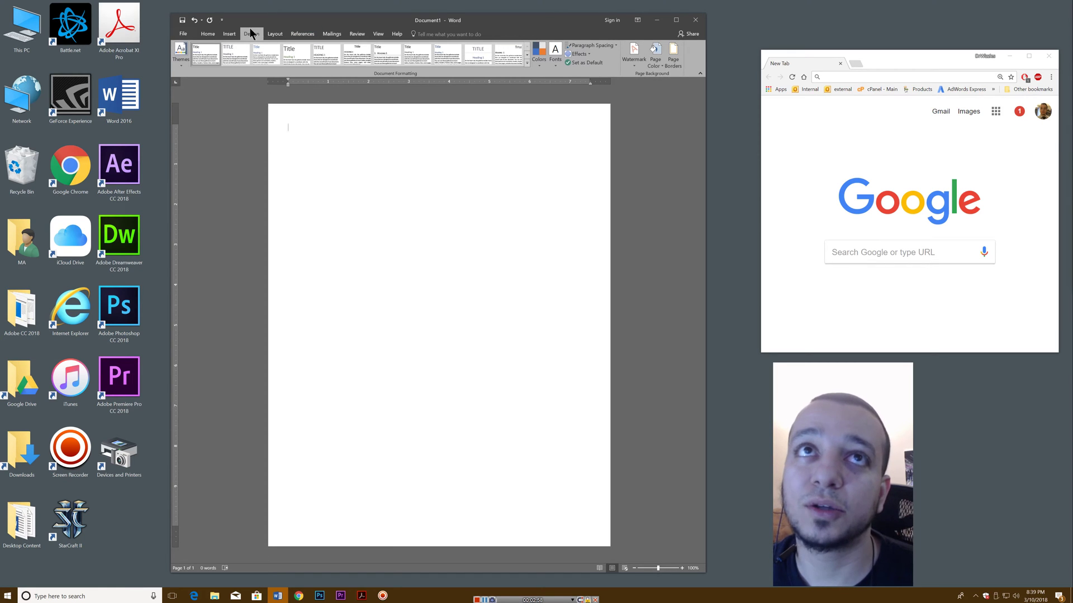
# - Apply a box page border, briefly trying a wavy line style
pyautogui.click(672, 56)
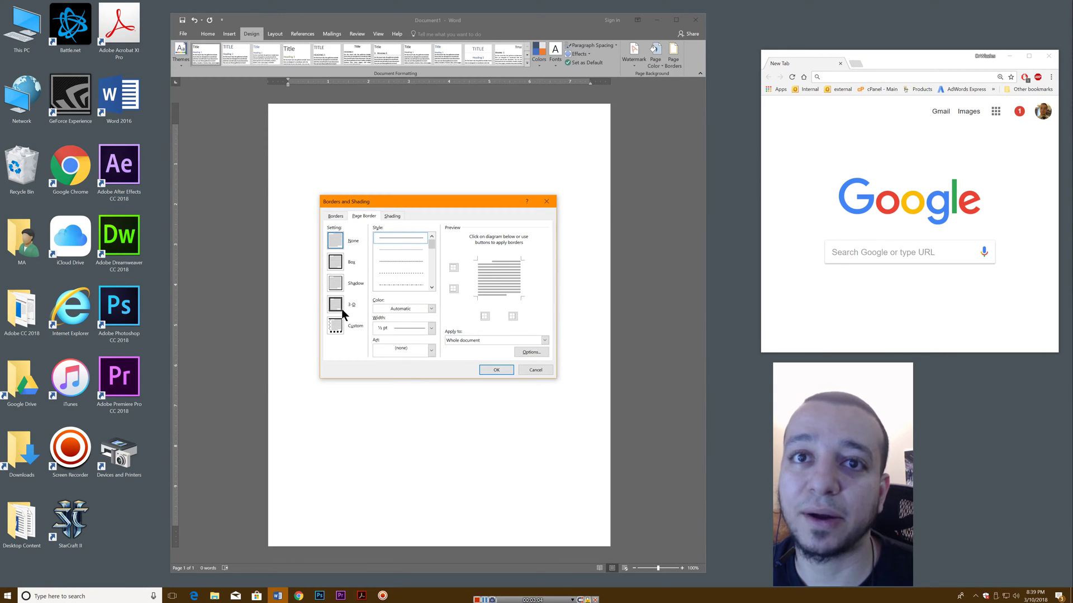
pyautogui.click(335, 262)
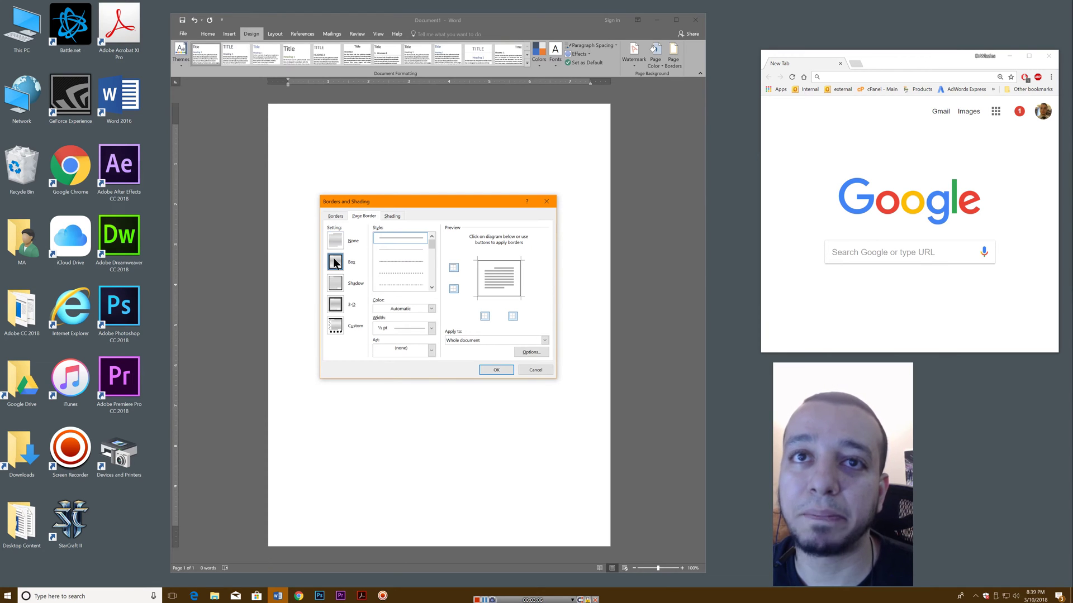
pyautogui.click(484, 370)
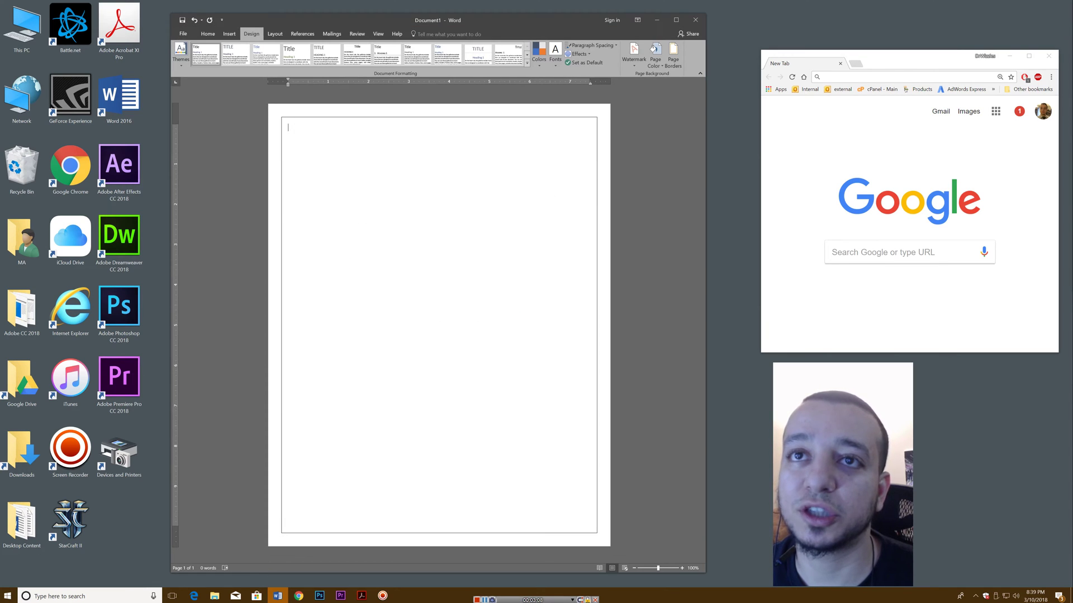
pyautogui.click(672, 58)
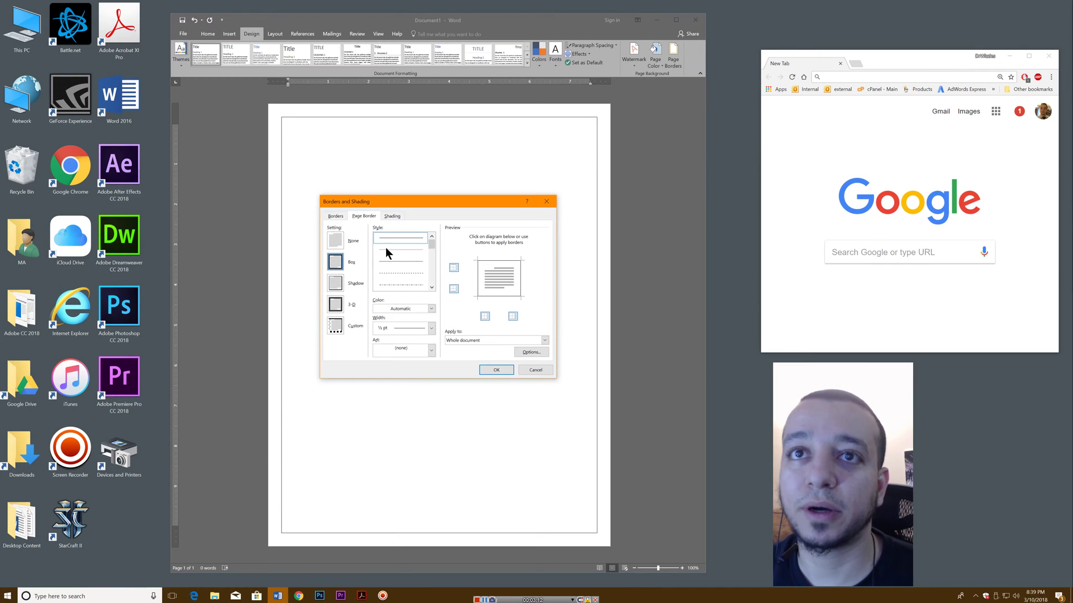
pyautogui.moveTo(433, 242); pyautogui.dragTo(434, 270)
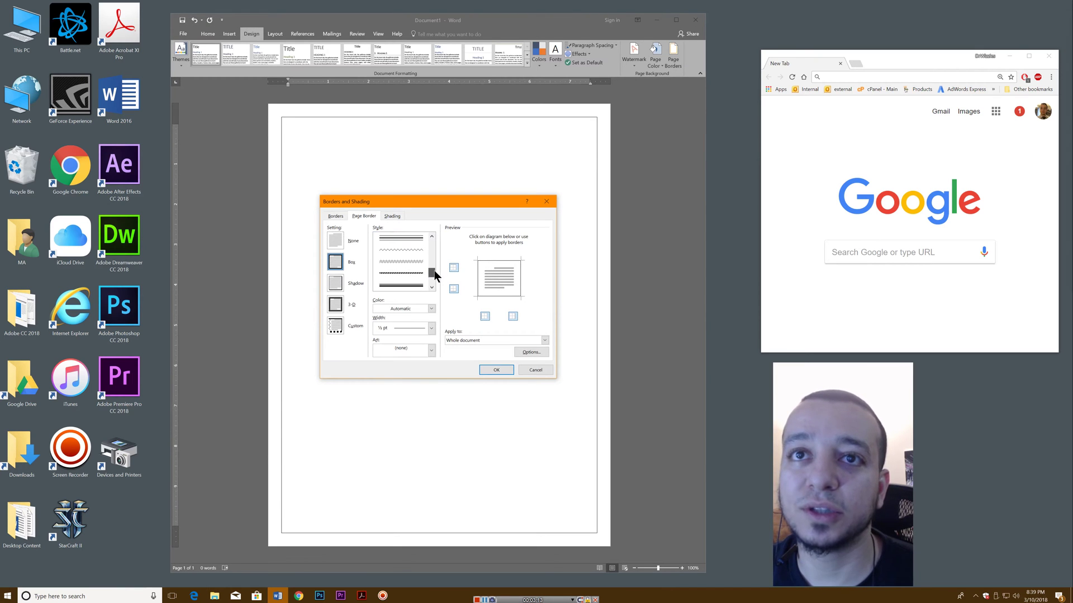
pyautogui.click(404, 258)
pyautogui.click(485, 370)
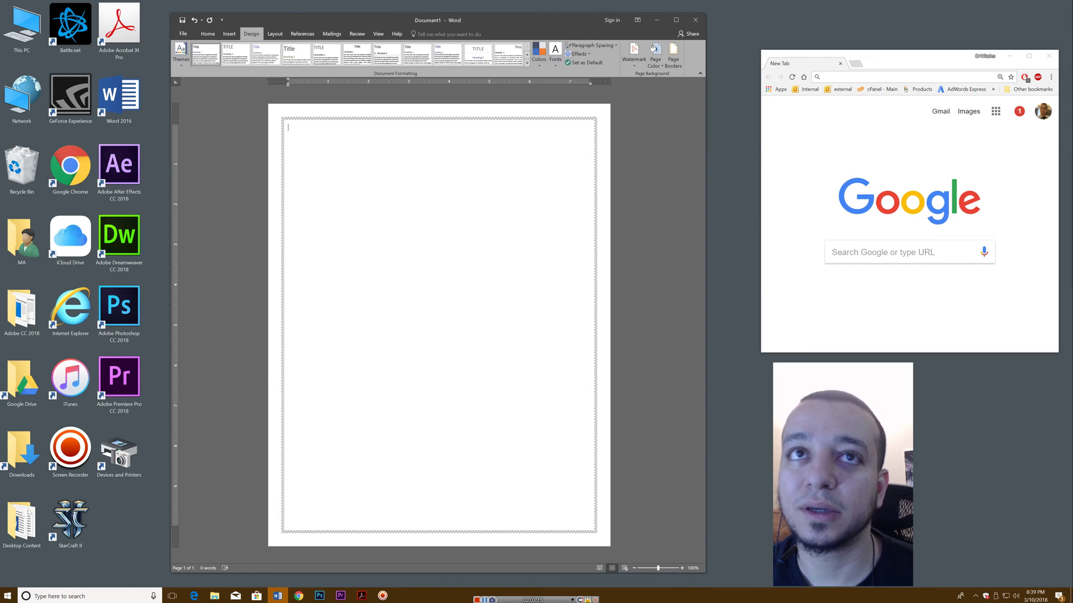
# - Switch the box page border back to a solid line and make it red
pyautogui.click(670, 56)
pyautogui.click(415, 328)
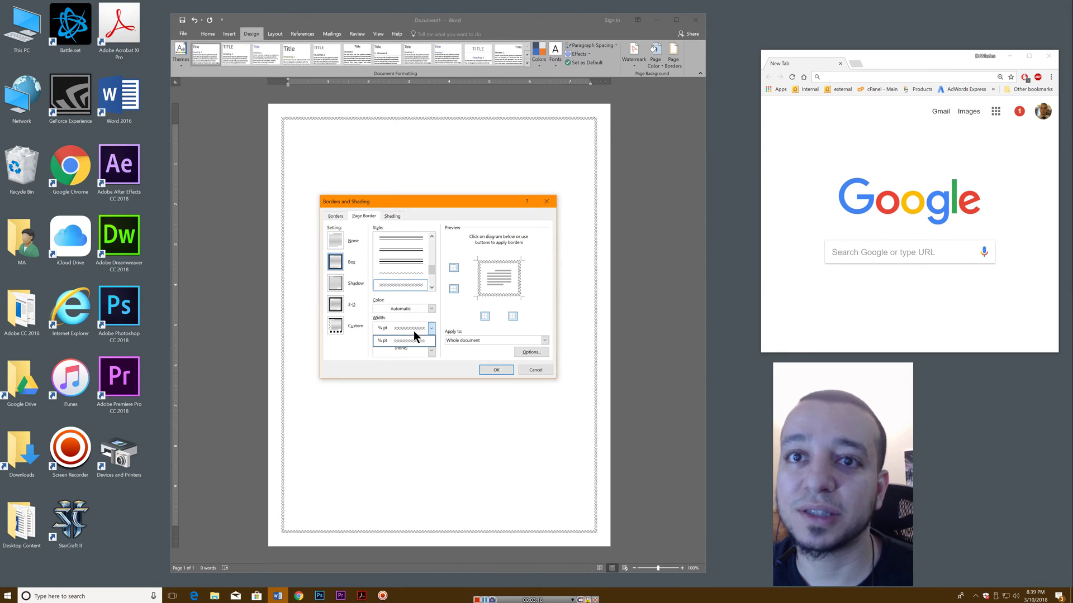
pyautogui.click(421, 323)
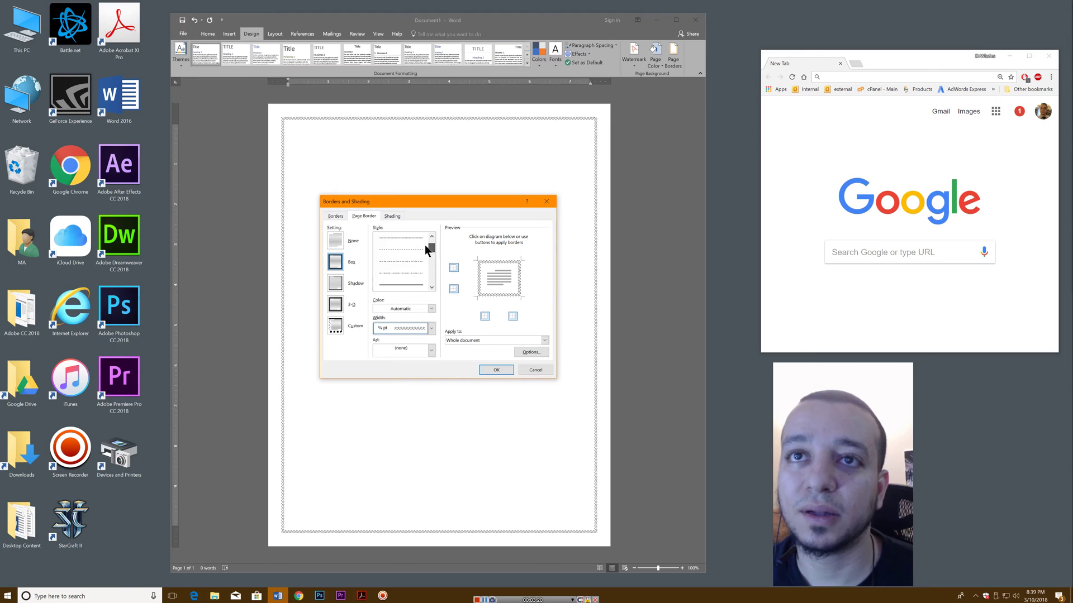
pyautogui.scroll(2, 425, 245)
pyautogui.click(425, 239)
pyautogui.click(417, 326)
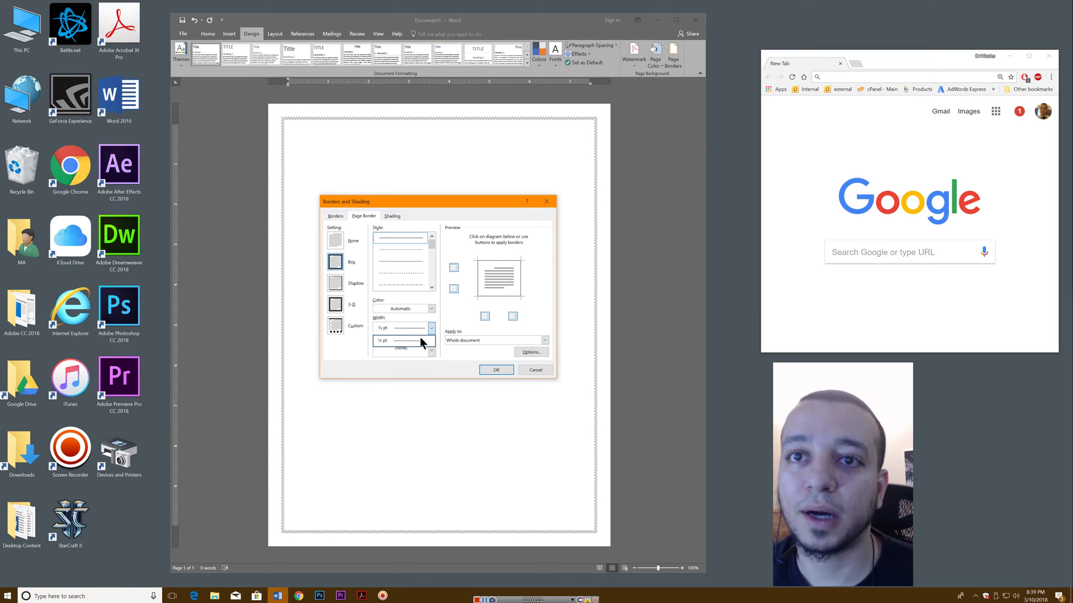
pyautogui.click(420, 341)
pyautogui.click(431, 328)
pyautogui.click(431, 330)
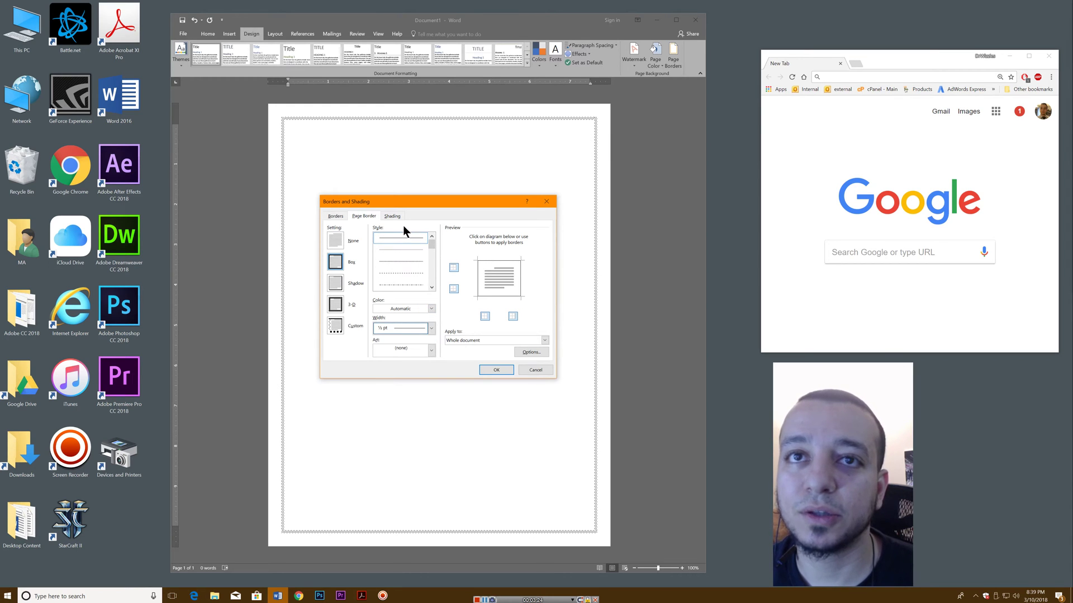
pyautogui.click(338, 258)
pyautogui.click(411, 236)
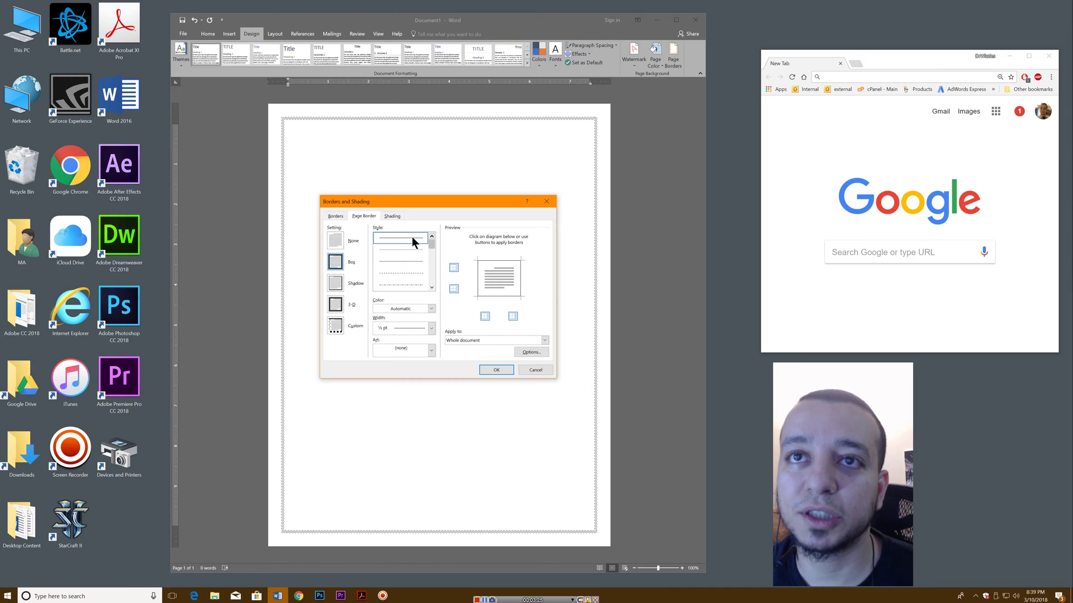
pyautogui.click(427, 305)
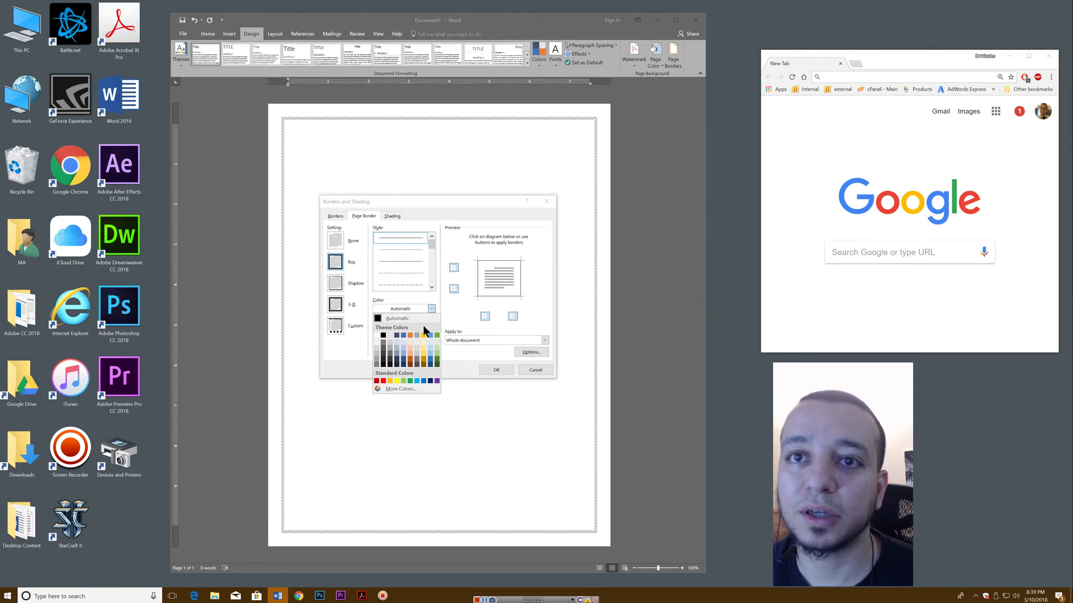
pyautogui.click(384, 380)
pyautogui.click(509, 369)
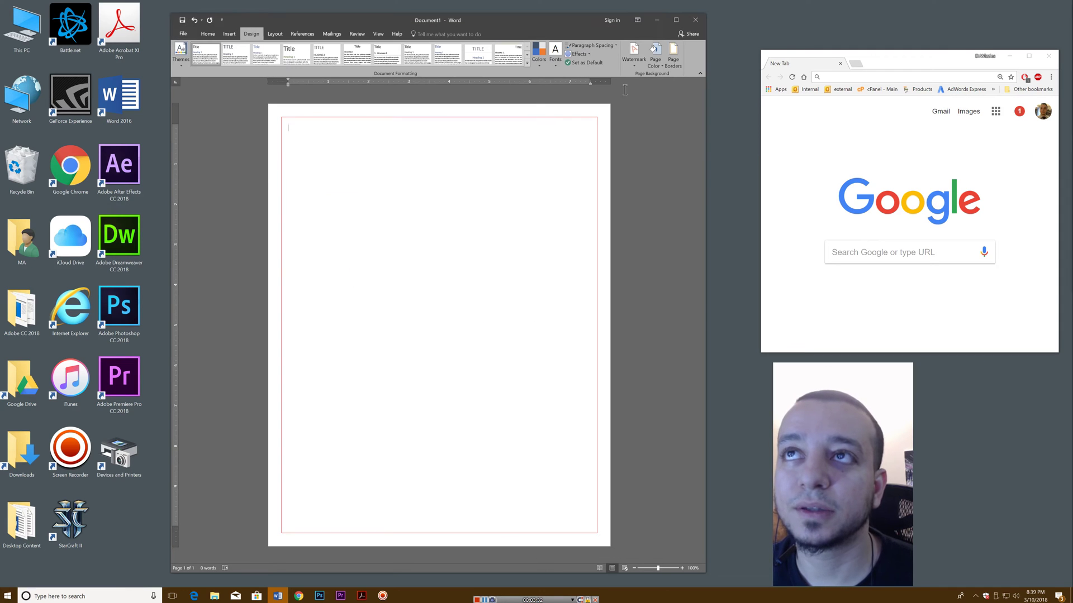
# - Thicken the red page border to 3 pt
pyautogui.click(676, 55)
pyautogui.click(412, 328)
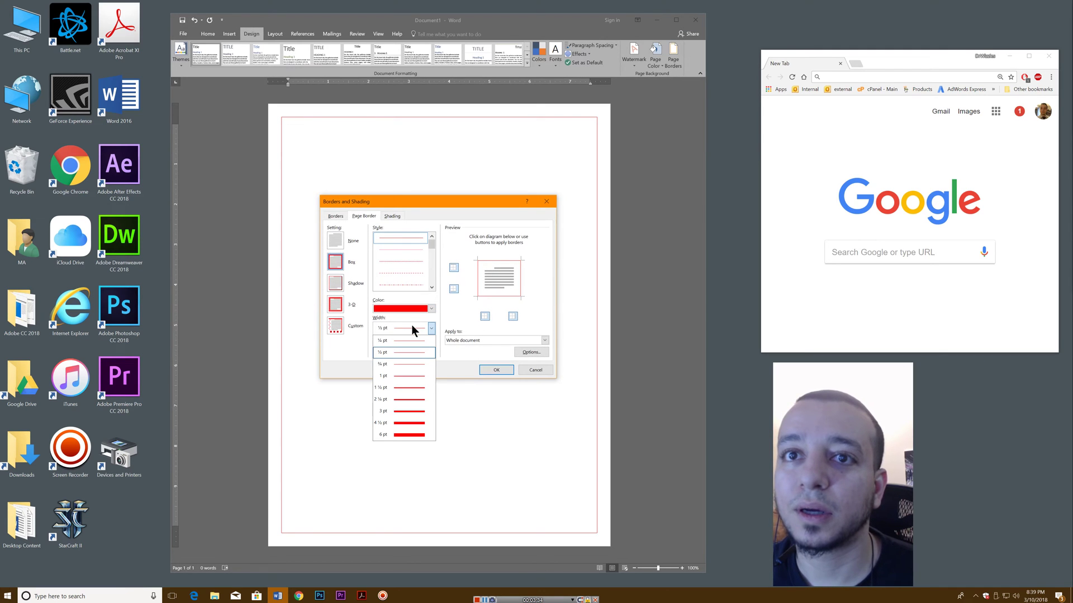
pyautogui.click(417, 406)
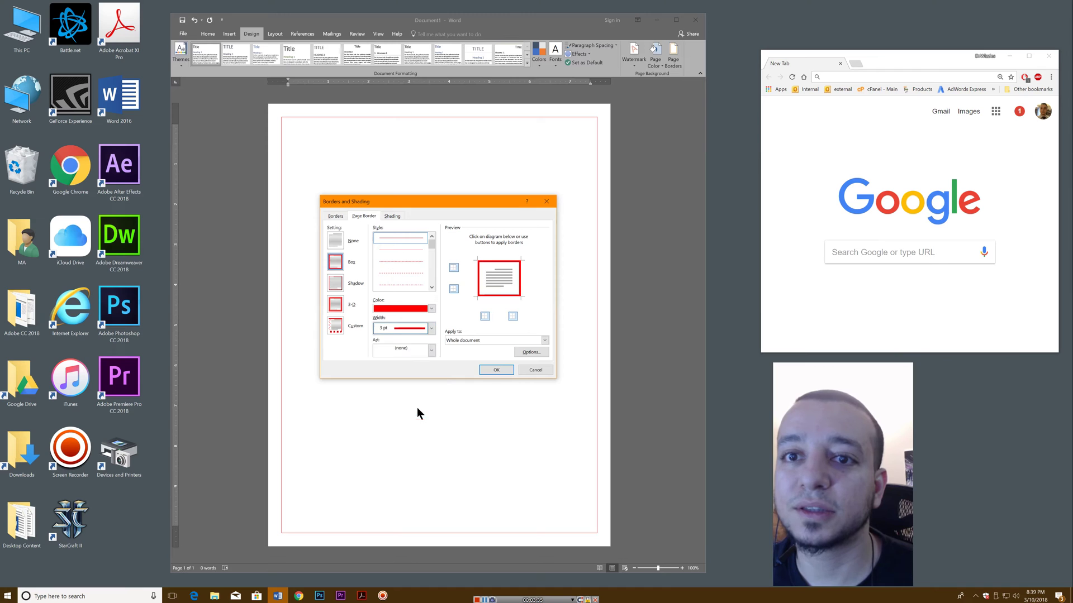
pyautogui.click(506, 369)
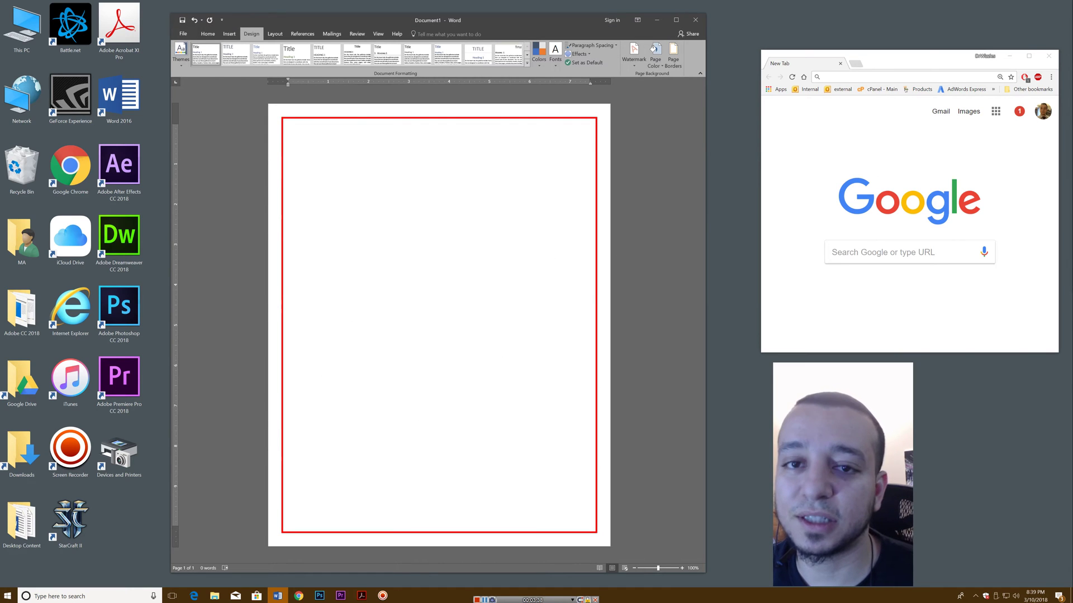
# - Apply a repeating heart art page border and widen it to 30 pt
pyautogui.click(673, 56)
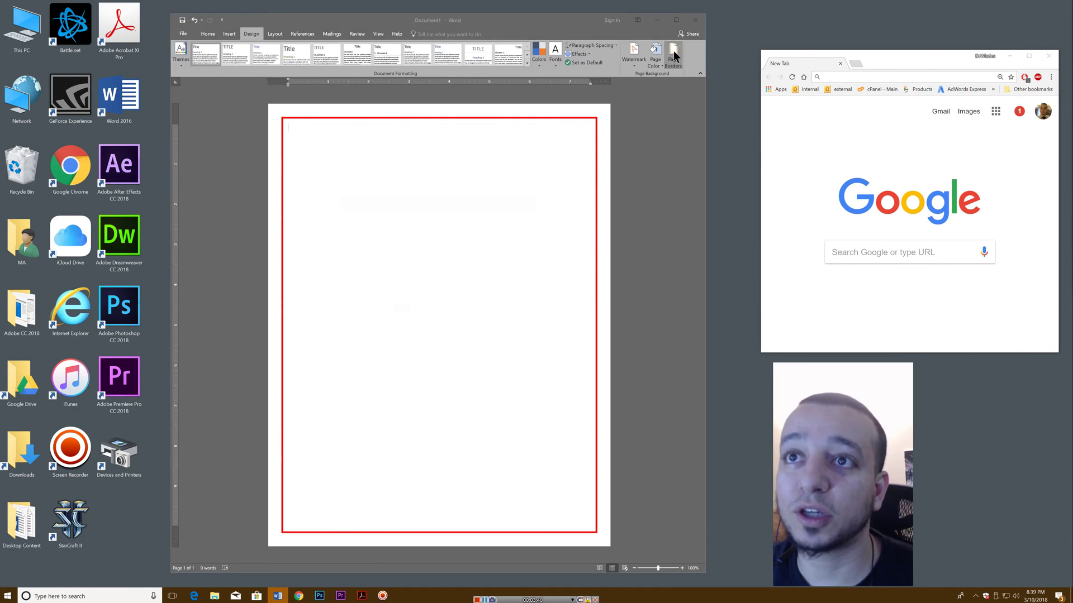
pyautogui.click(408, 348)
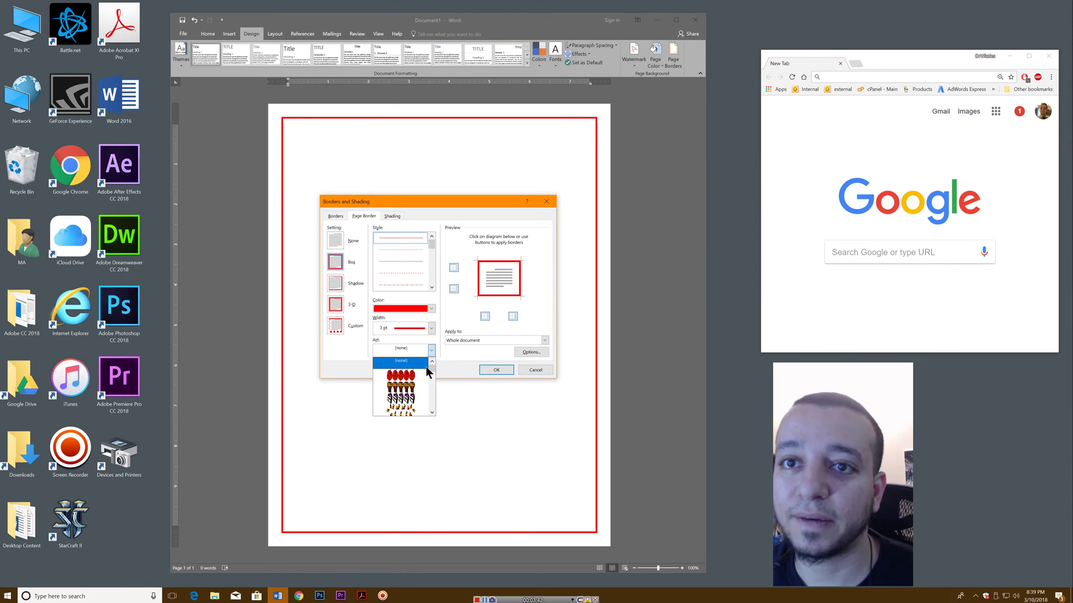
pyautogui.moveTo(433, 367); pyautogui.dragTo(434, 371)
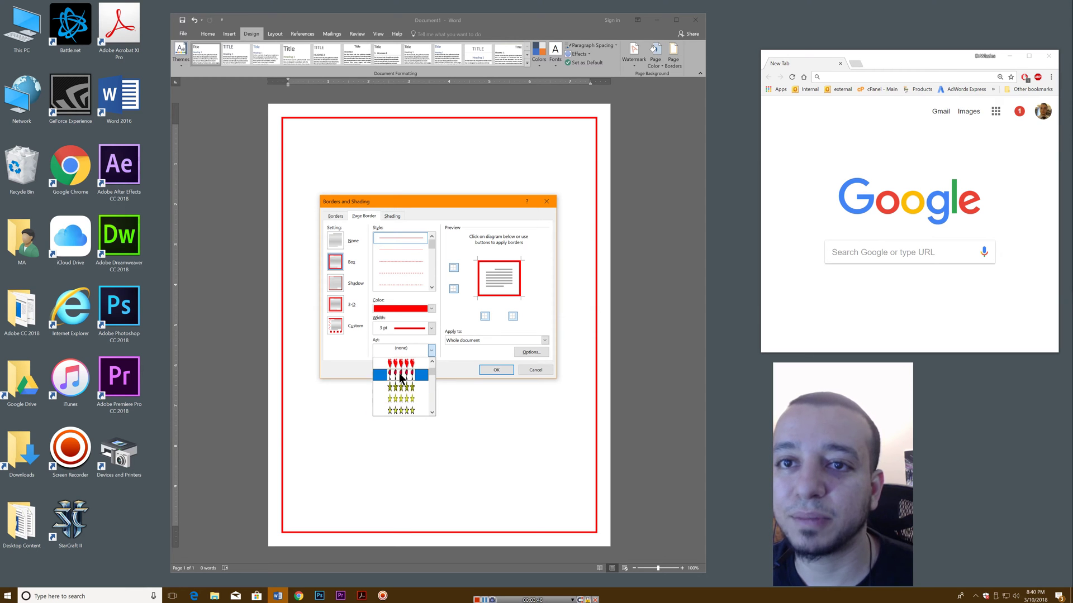
pyautogui.click(410, 366)
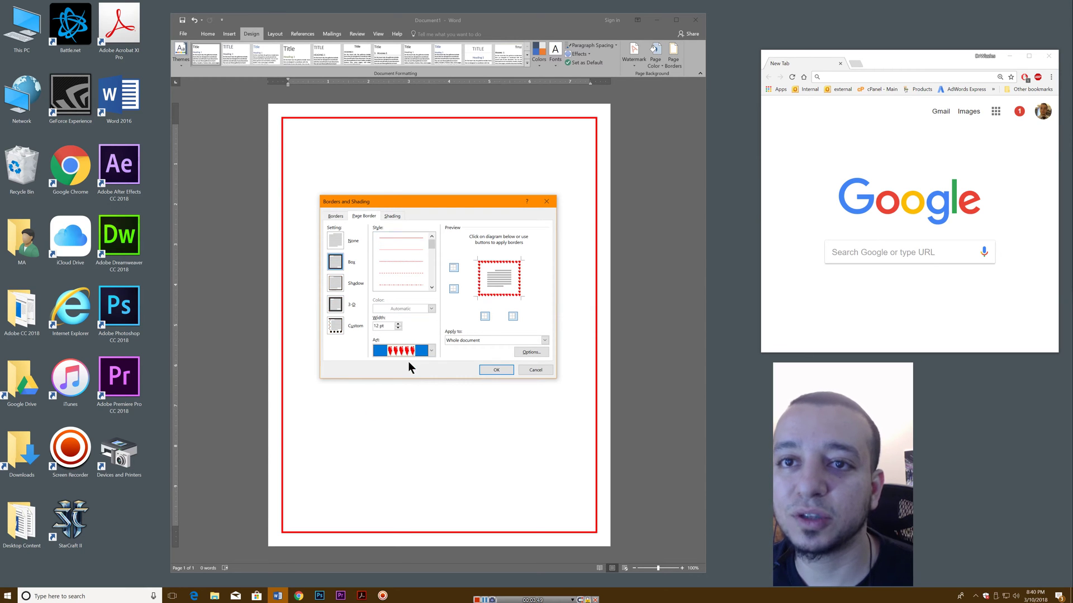
pyautogui.click(494, 370)
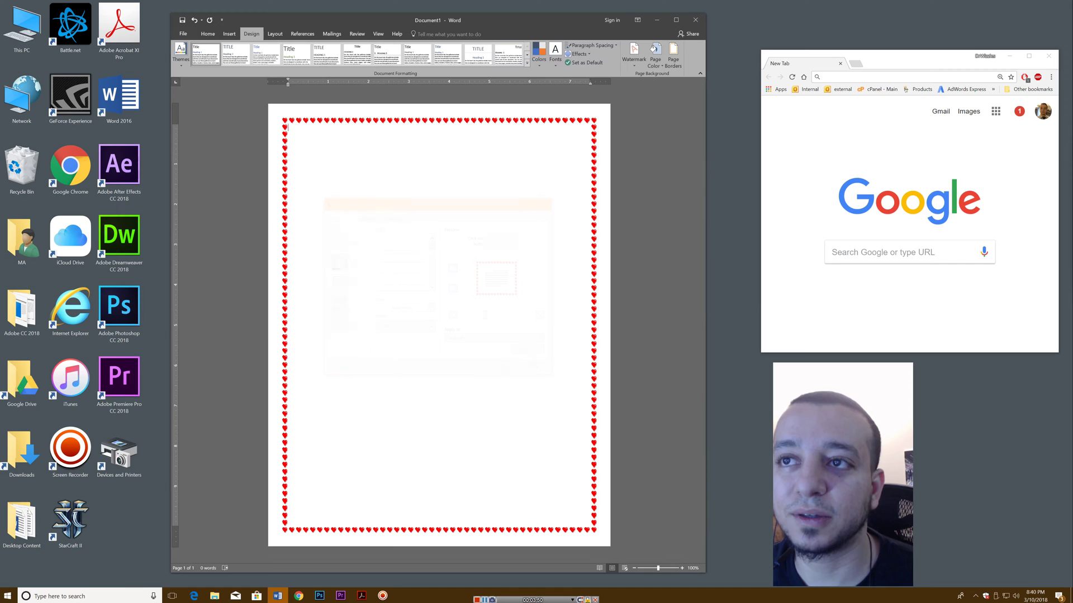
pyautogui.click(680, 56)
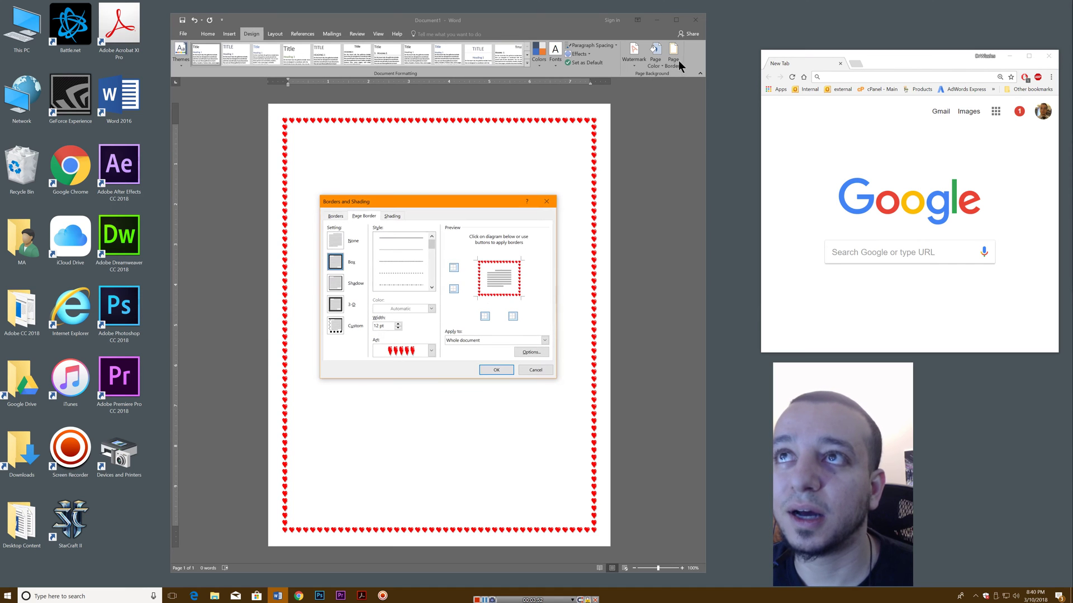
pyautogui.doubleClick(390, 327)
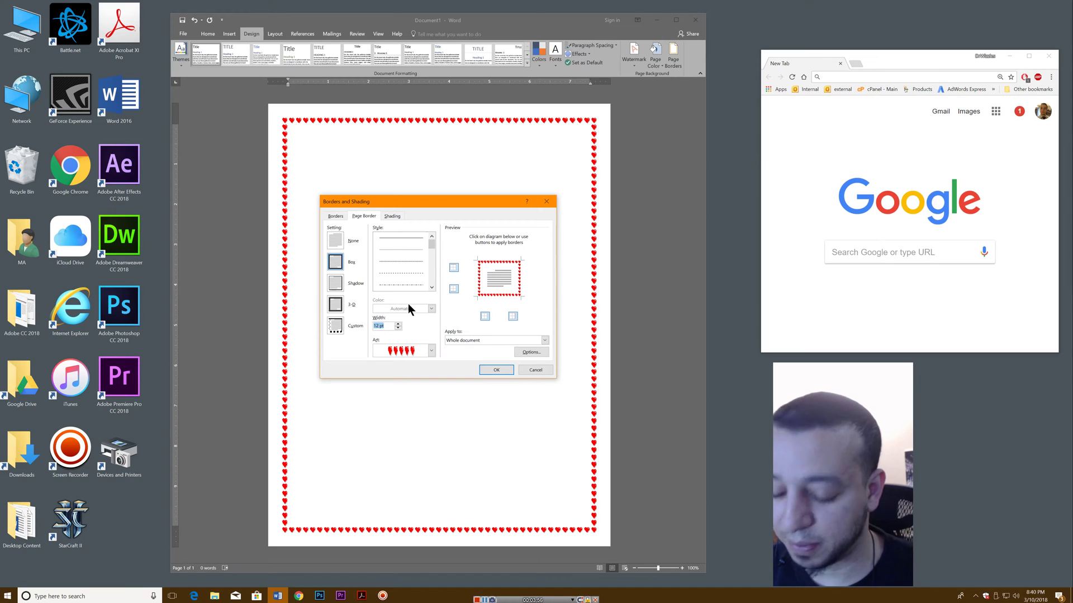
pyautogui.click(500, 368)
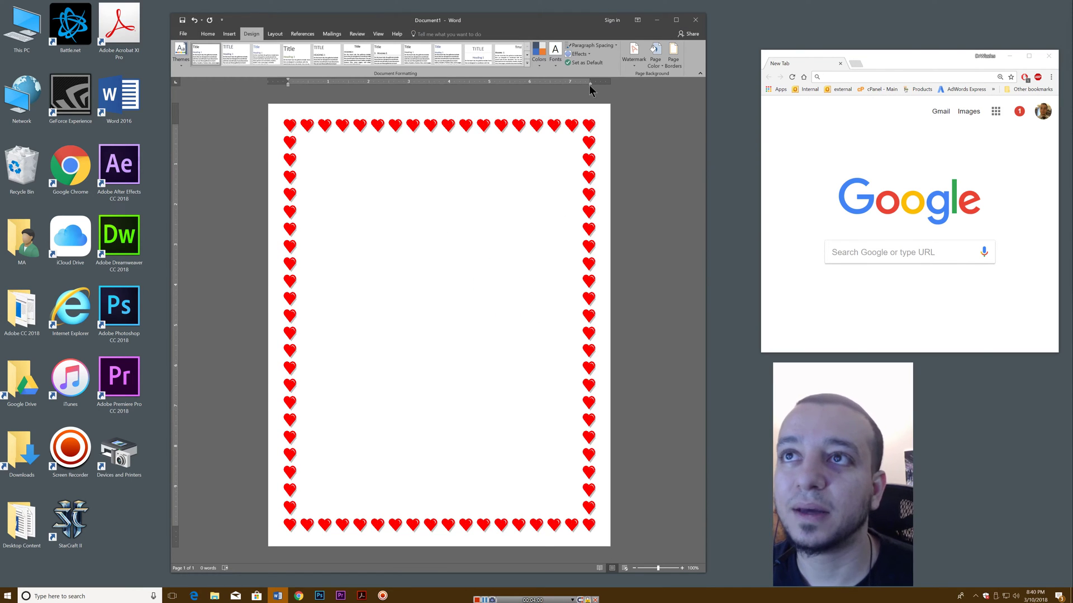
# - Replace the heart art with the cake-slice border art
pyautogui.click(671, 62)
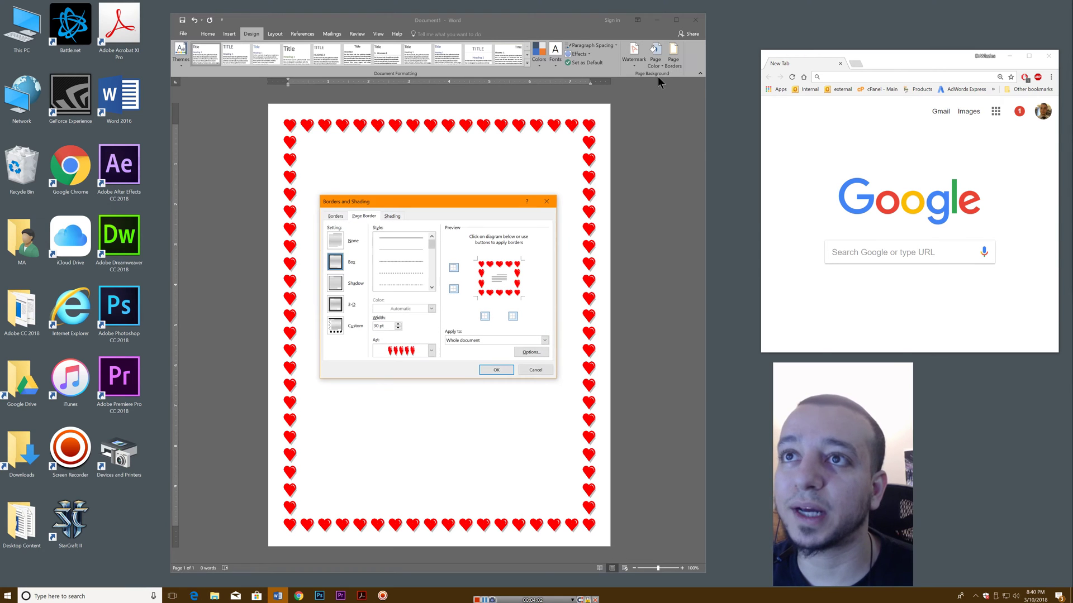
pyautogui.click(417, 351)
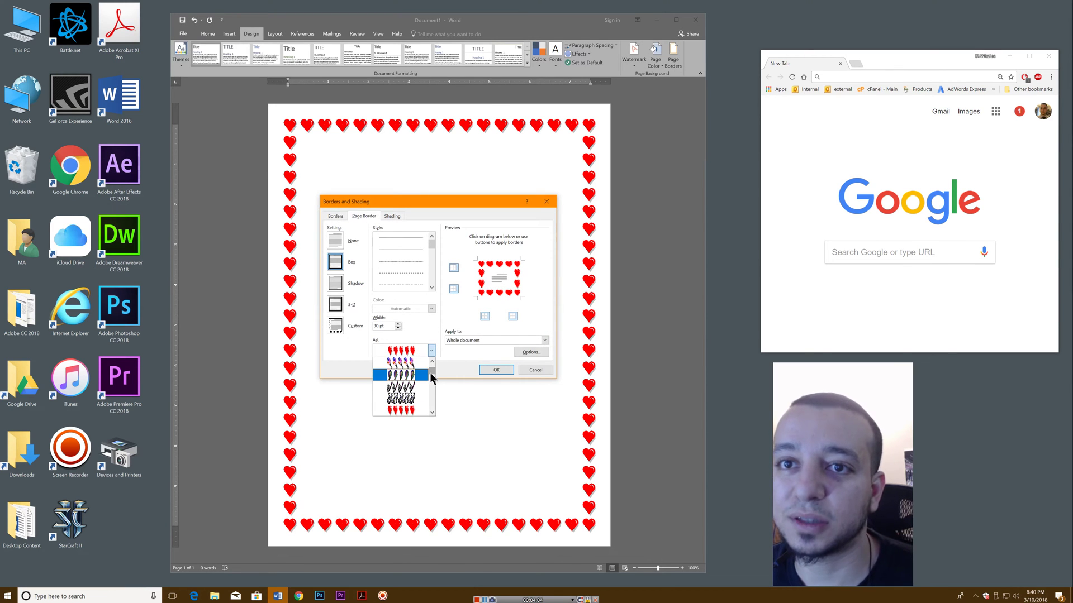
pyautogui.moveTo(433, 379); pyautogui.dragTo(432, 357)
pyautogui.scroll(-3, 414, 391)
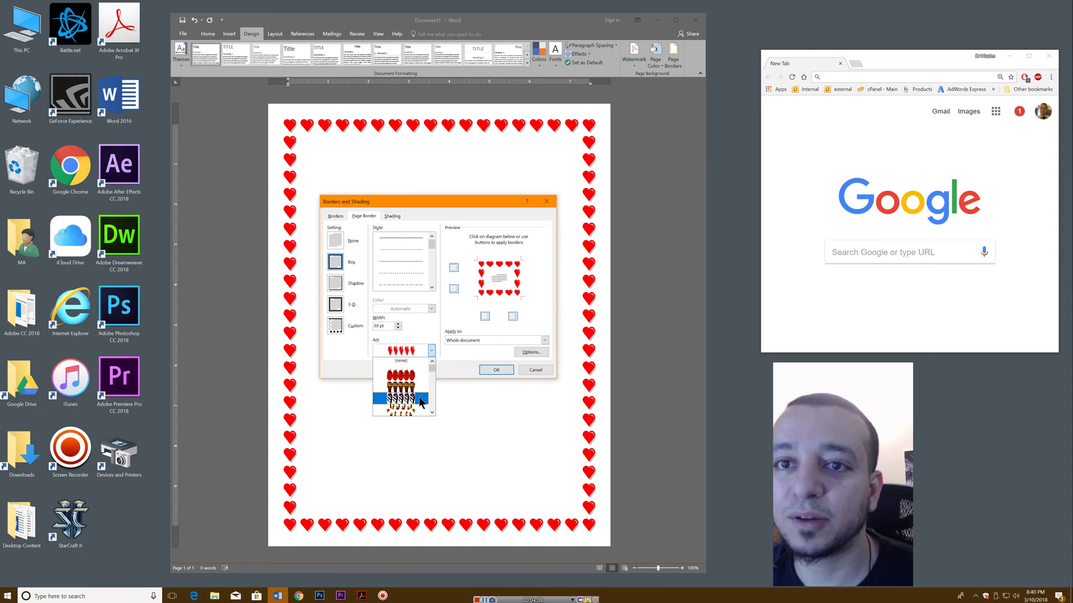
pyautogui.click(413, 401)
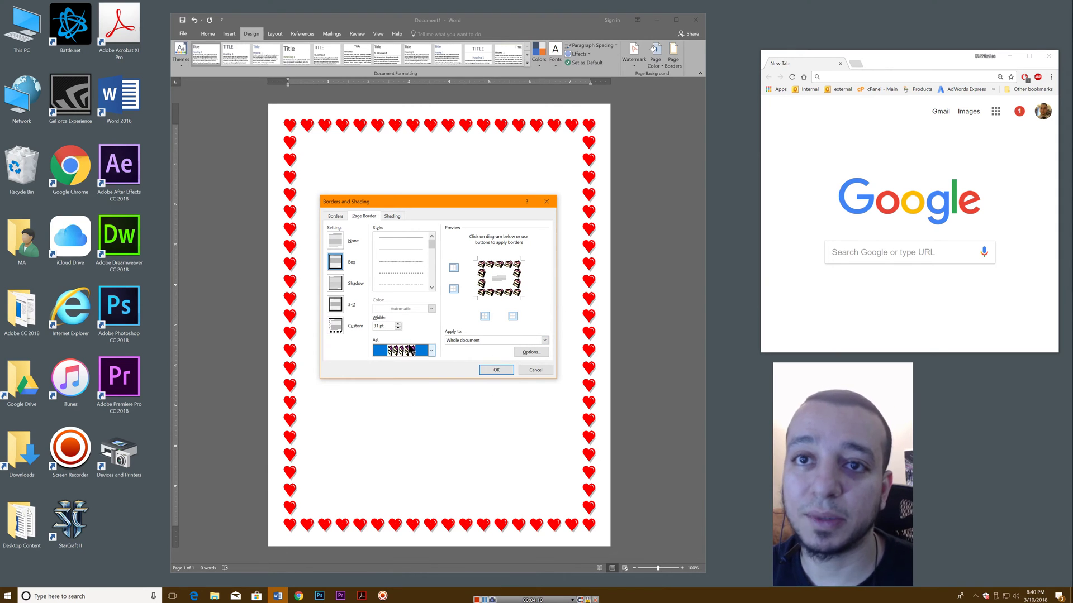
pyautogui.click(497, 369)
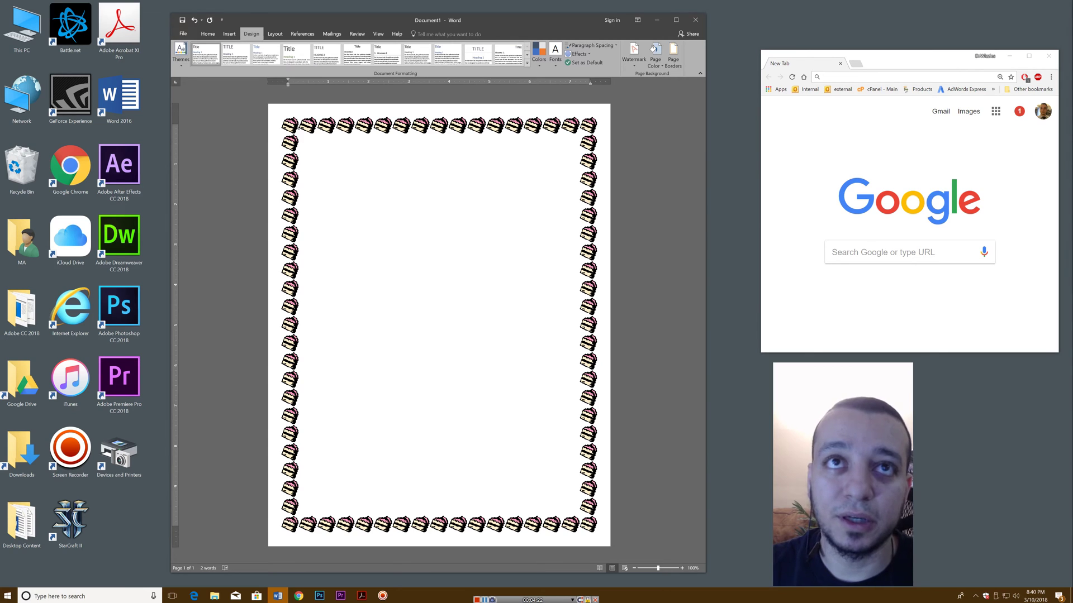
# - Paste 'Bake sale' at the page top, trim the stray letter, tab it toward centre, and select it
pyautogui.write('Bake salea')
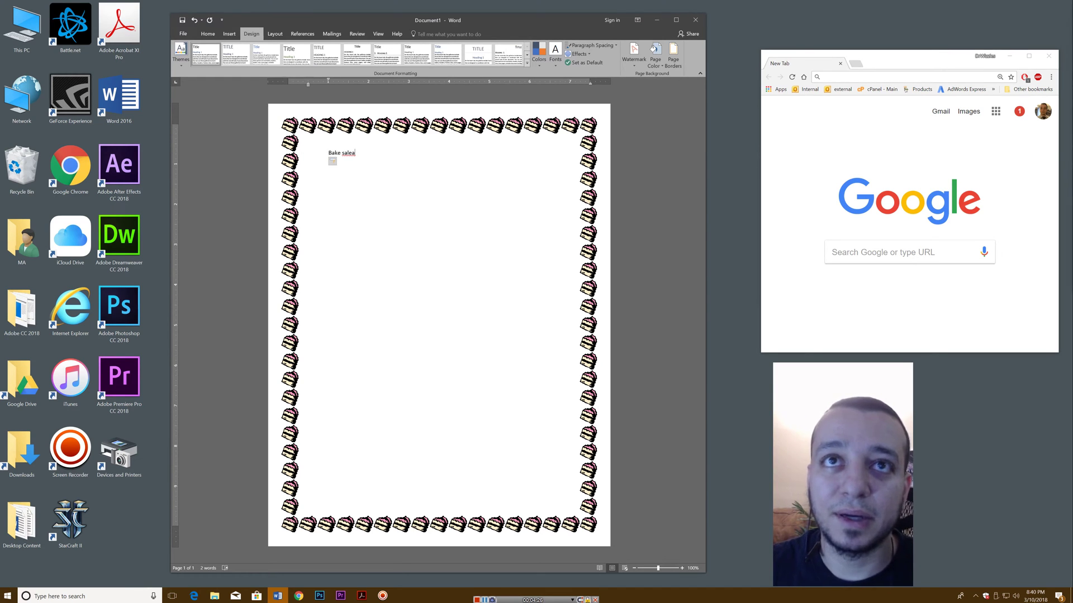
pyautogui.press('BackSpace')
pyautogui.press('Home')
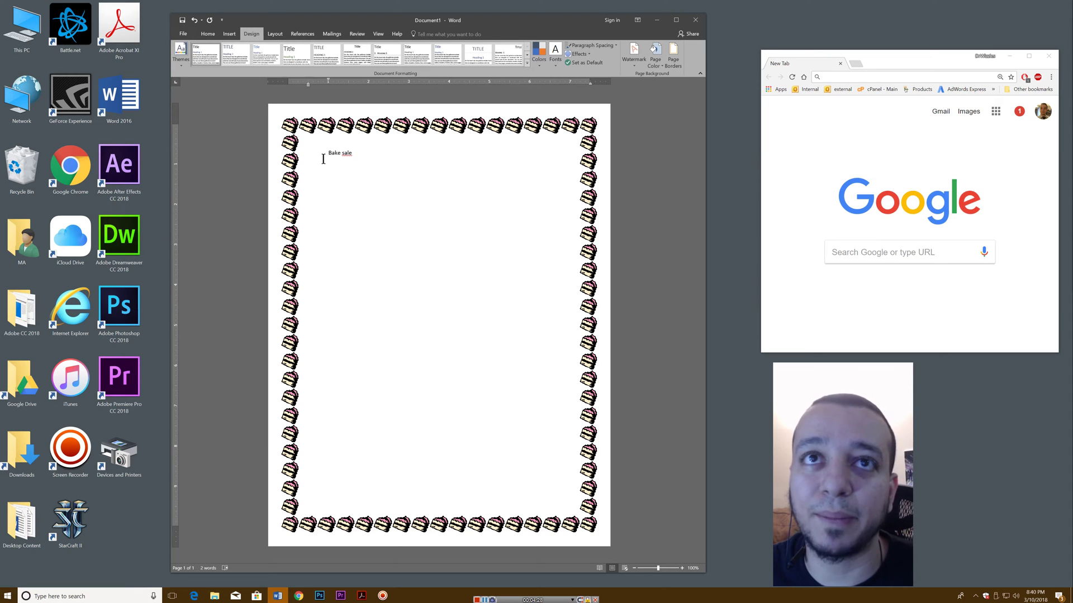
pyautogui.press('Tab')
pyautogui.press('Tab')
pyautogui.press('Tab')
pyautogui.press('Tab')
pyautogui.press('Tab')
pyautogui.press('Tab')
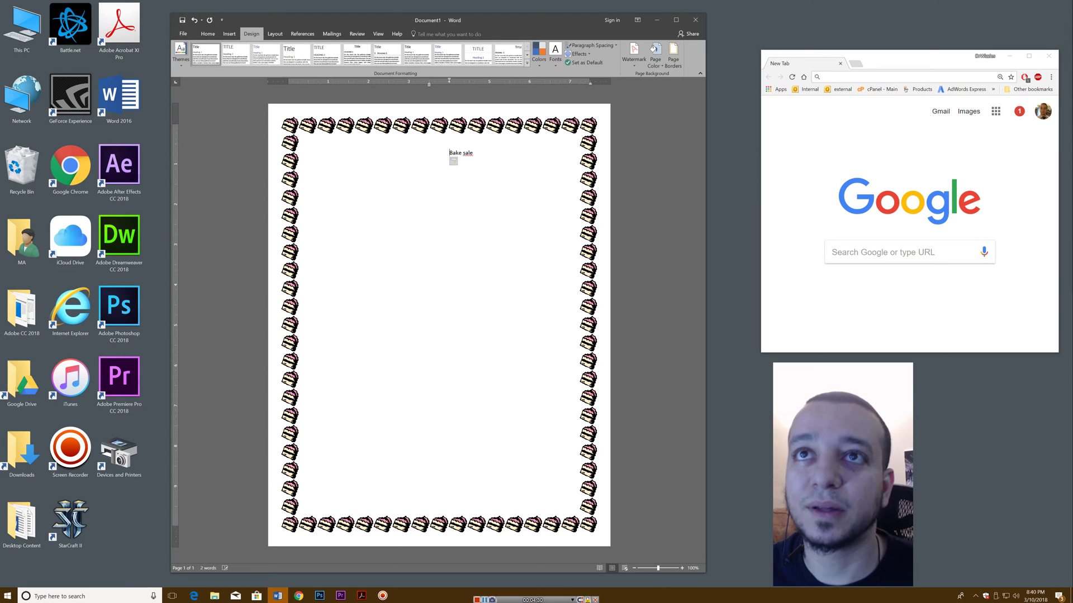
pyautogui.moveTo(489, 152); pyautogui.dragTo(114, 85)
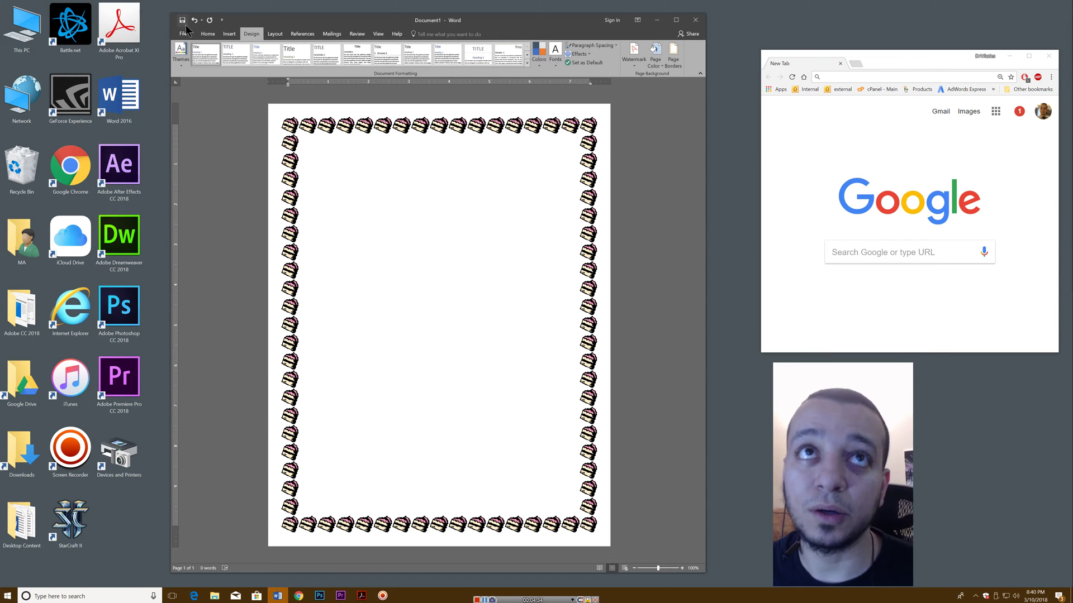
# - Draw a text box across the page top, type 'Bake Sale' in it, and select its text
pyautogui.click(230, 33)
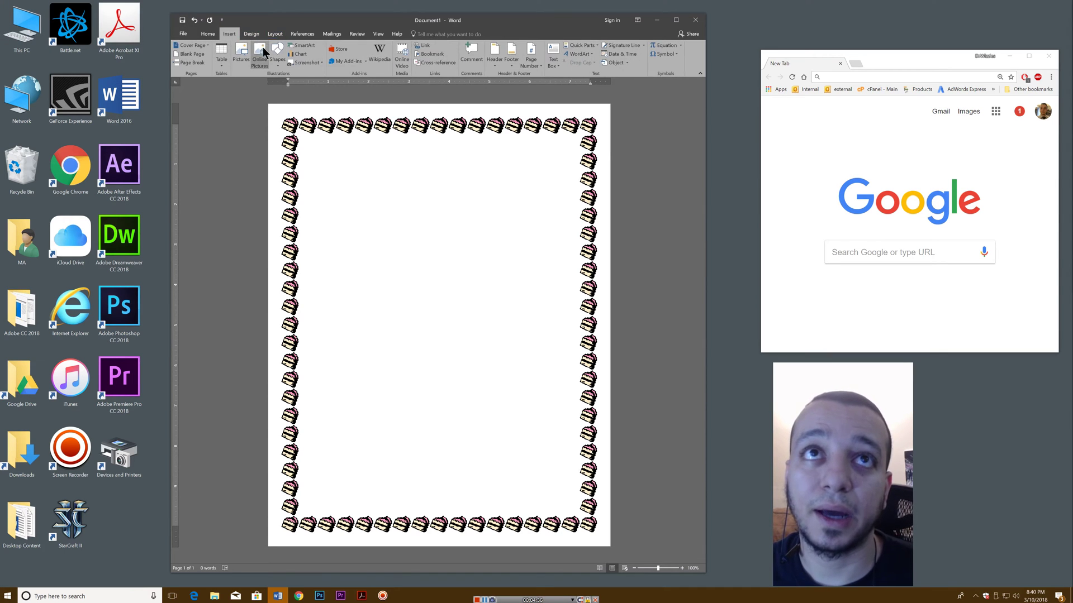
pyautogui.click(279, 60)
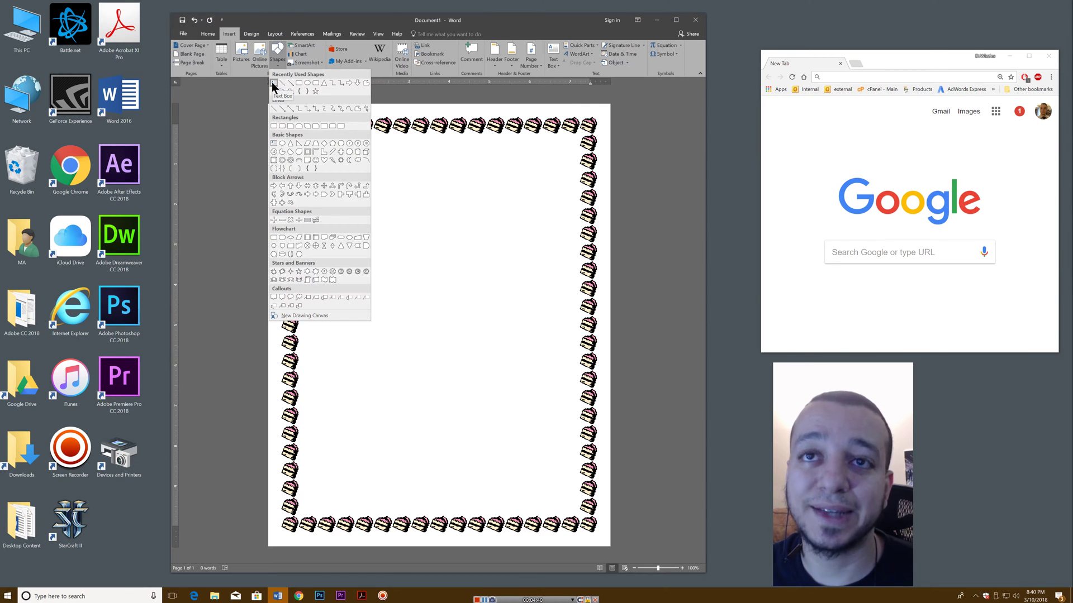
pyautogui.click(273, 83)
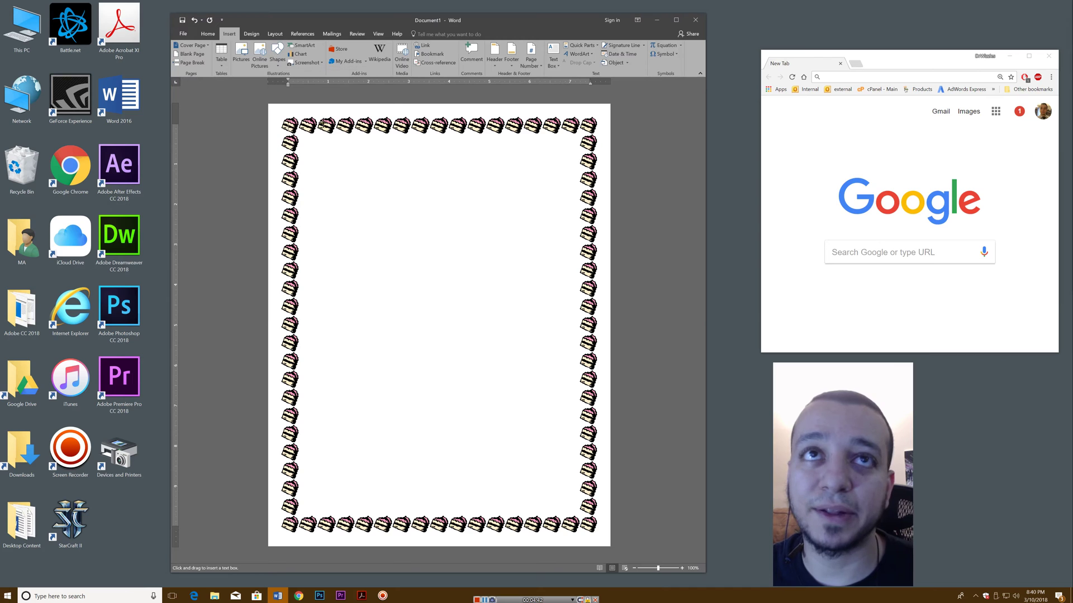
pyautogui.moveTo(333, 145)
pyautogui.mouseDown()
pyautogui.moveTo(425, 179)
pyautogui.moveTo(548, 195)
pyautogui.mouseUp()
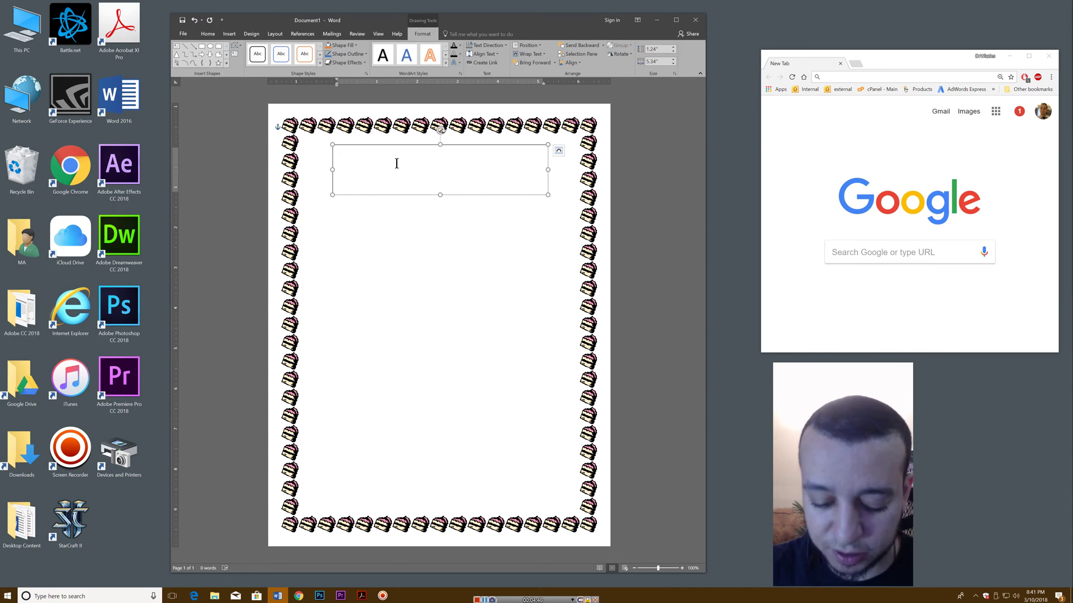
pyautogui.write('Bake Sale')
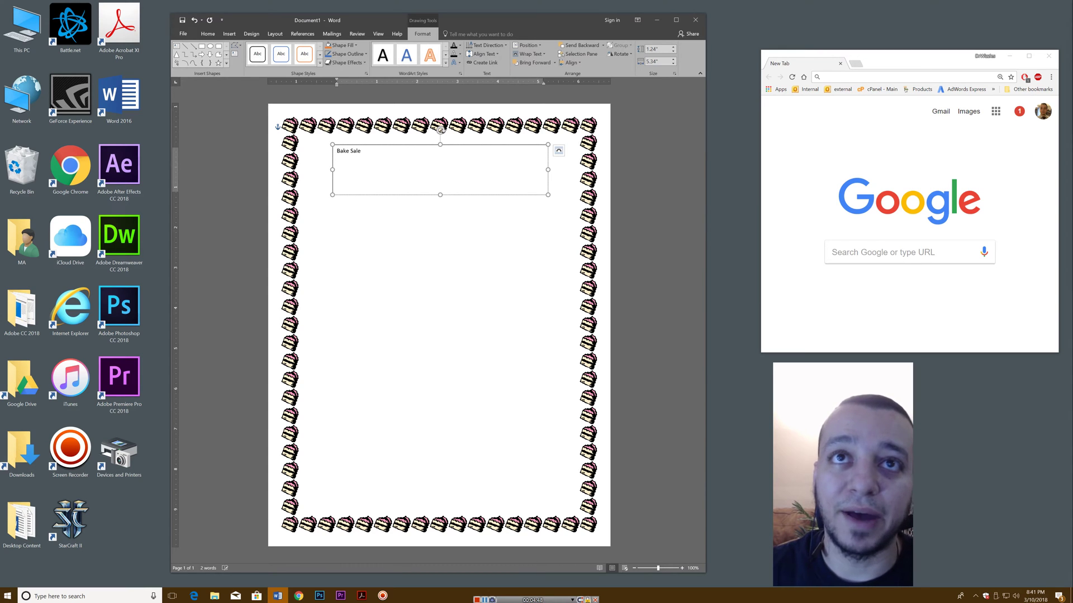
pyautogui.click(208, 36)
pyautogui.moveTo(413, 145)
pyautogui.mouseDown()
pyautogui.moveTo(426, 161)
pyautogui.moveTo(408, 141)
pyautogui.moveTo(390, 137)
pyautogui.moveTo(387, 154)
pyautogui.moveTo(432, 176)
pyautogui.moveTo(448, 148)
pyautogui.moveTo(399, 141)
pyautogui.moveTo(417, 140)
pyautogui.mouseUp()
pyautogui.hotkey('ctrl', 'a')
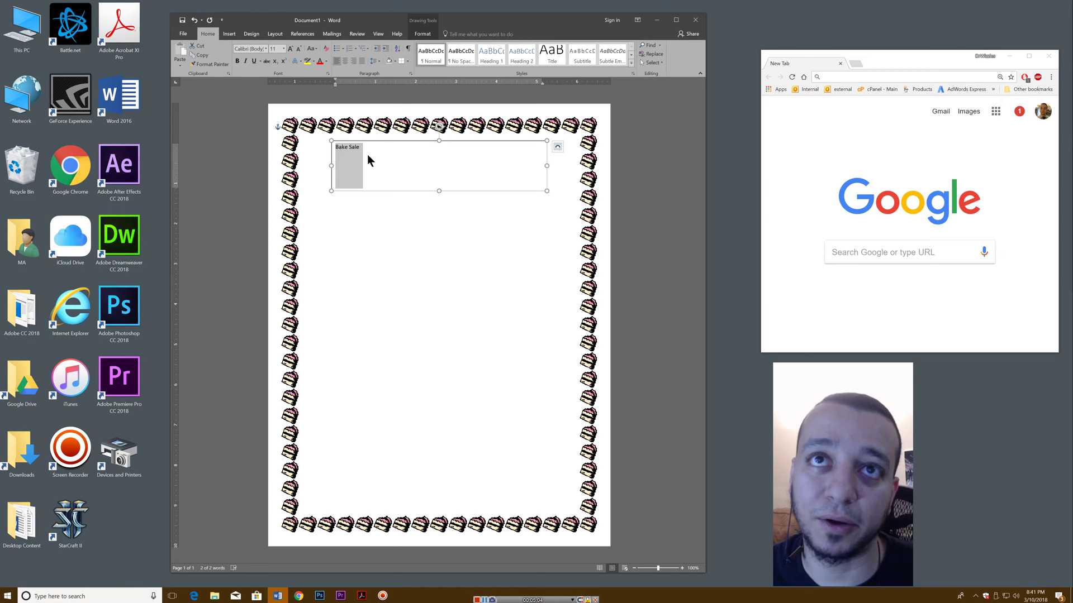
# - Select the 'Bake Sale' text and centre it within its text box
pyautogui.press('Right')
pyautogui.moveTo(408, 177); pyautogui.dragTo(314, 151)
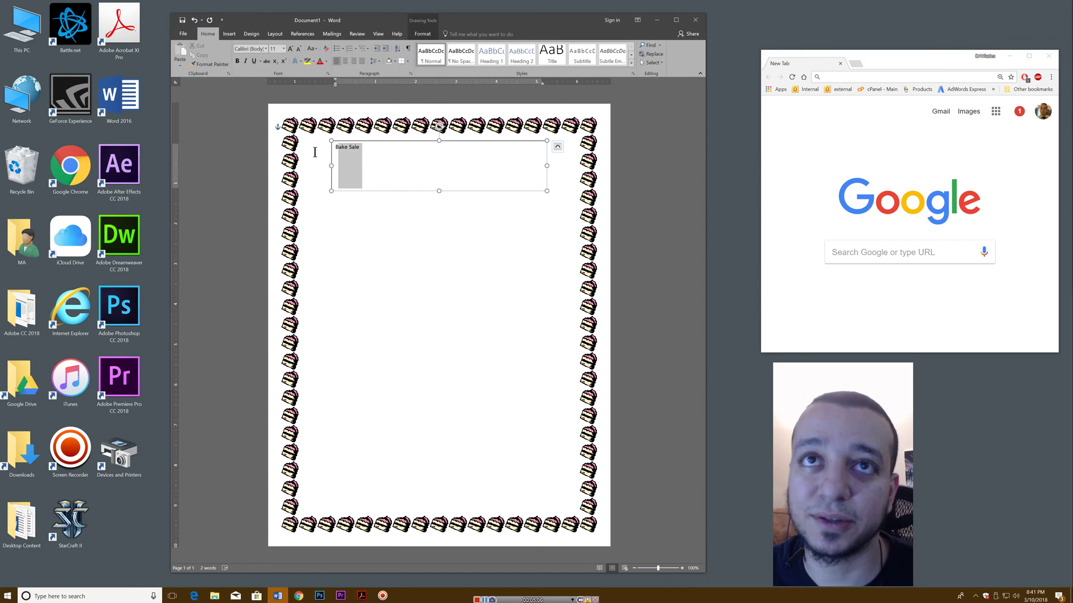
pyautogui.click(390, 158)
pyautogui.moveTo(399, 142)
pyautogui.mouseDown()
pyautogui.moveTo(392, 150)
pyautogui.moveTo(403, 142)
pyautogui.mouseUp()
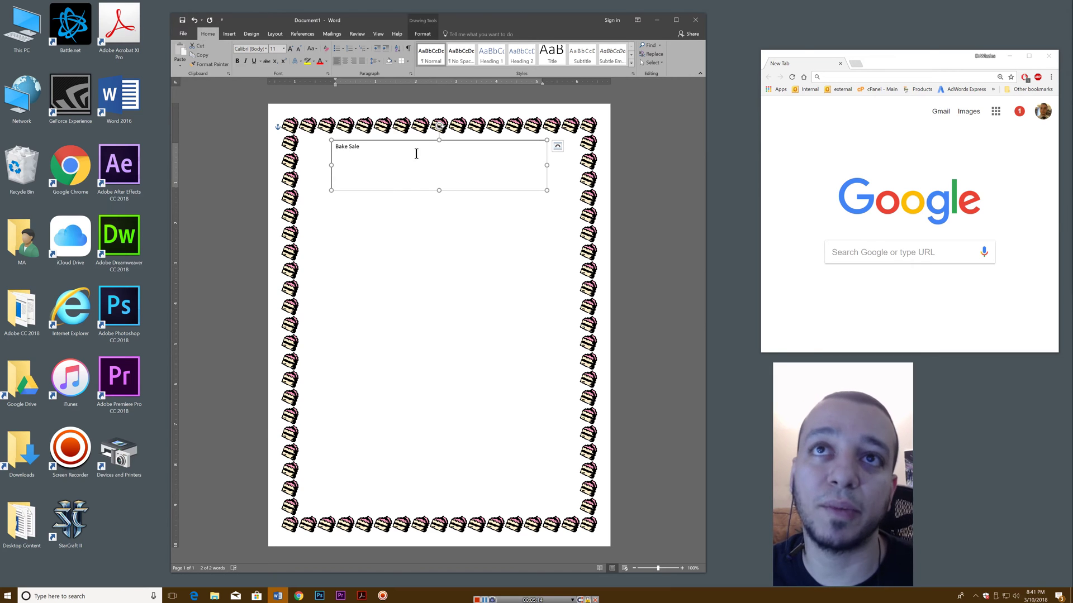
pyautogui.click(397, 148)
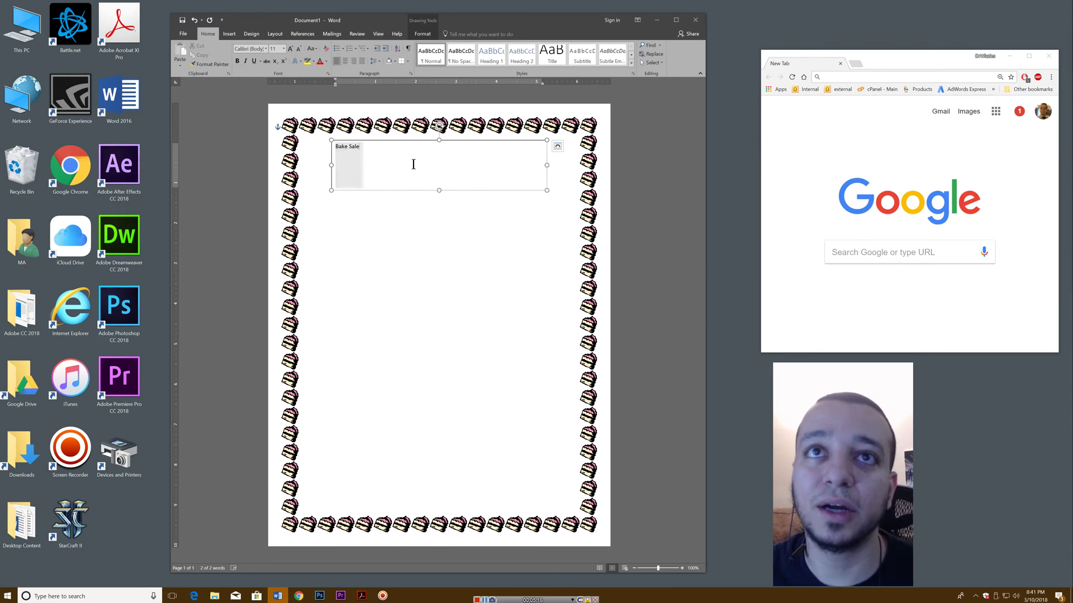
pyautogui.hotkey('ctrl', 'a')
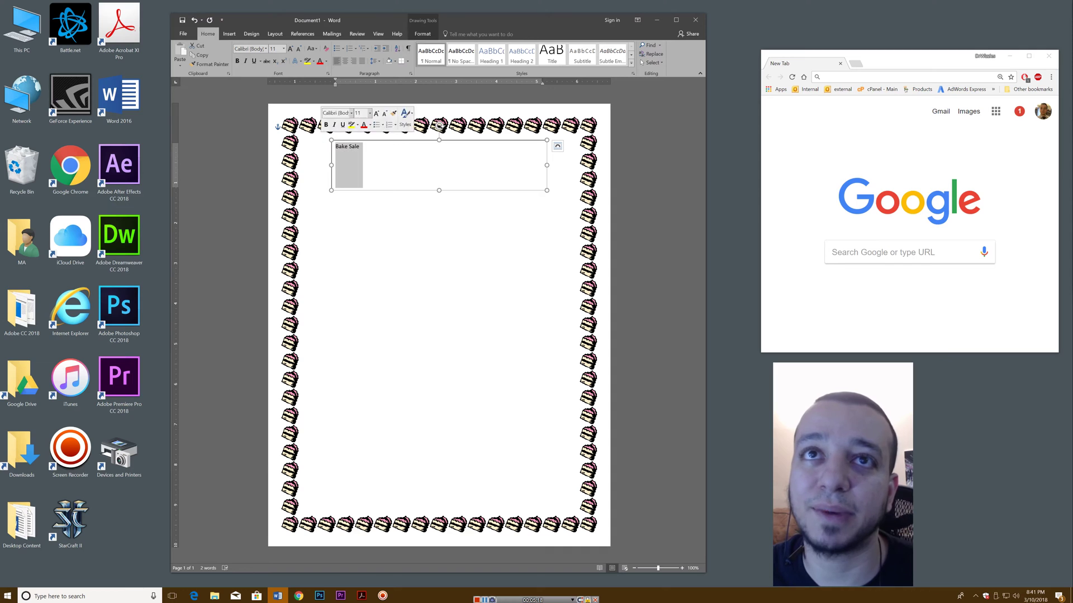
pyautogui.click(413, 159)
pyautogui.moveTo(413, 159); pyautogui.dragTo(334, 136)
pyautogui.click(384, 163)
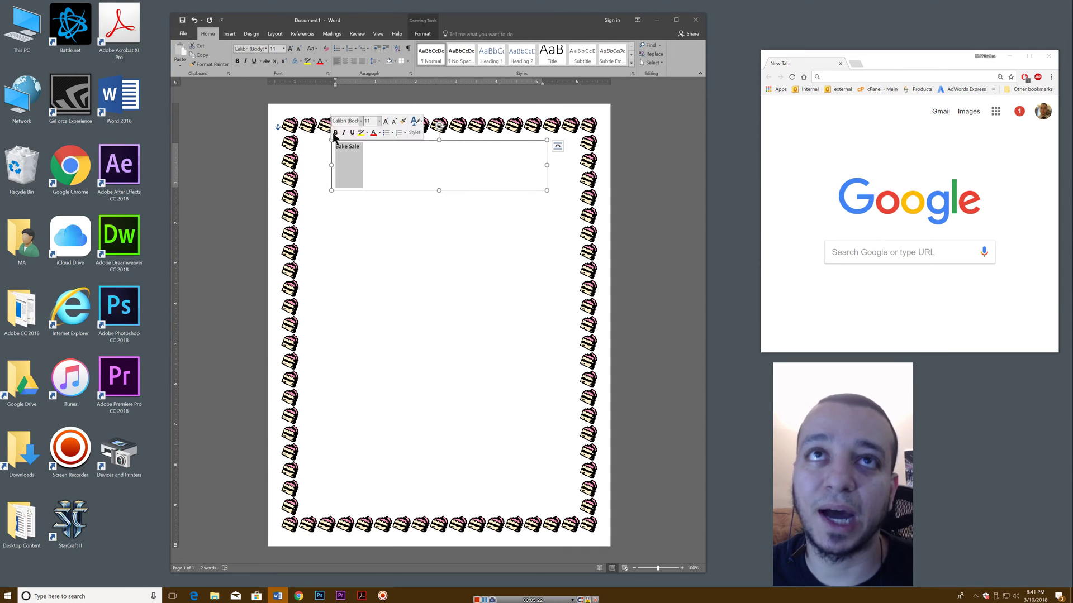
pyautogui.click(343, 62)
# - Drag the text box until it sits centred at the top of the page
pyautogui.click(447, 160)
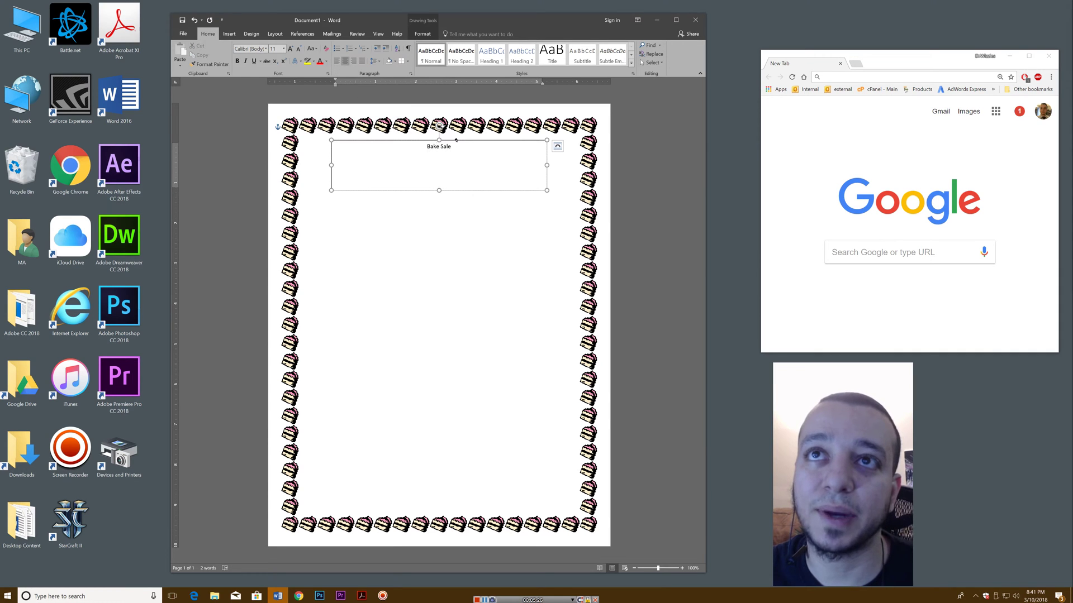
pyautogui.moveTo(463, 155); pyautogui.dragTo(492, 139)
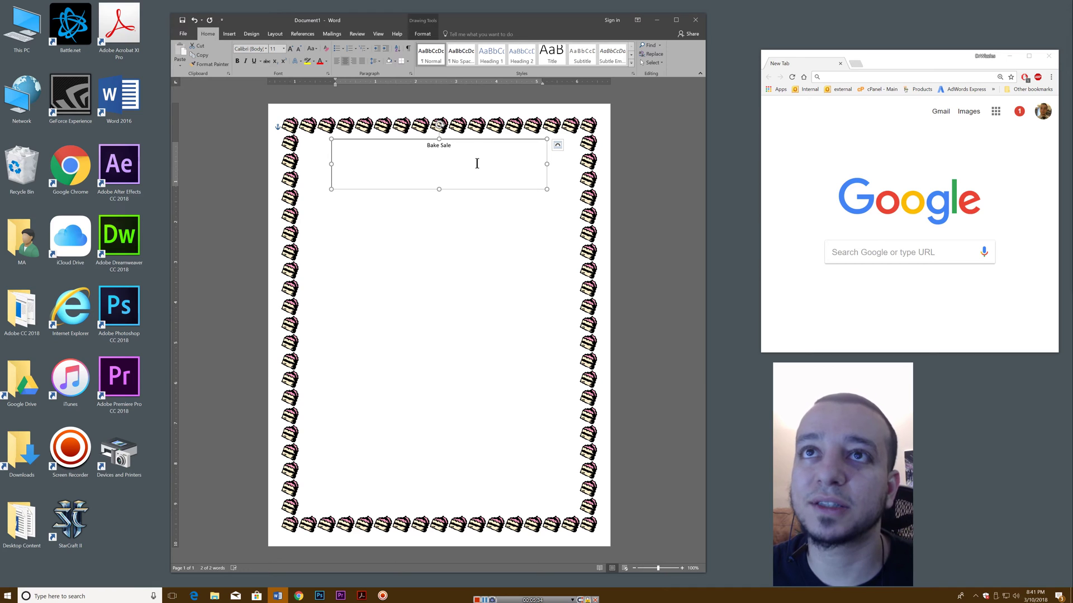
pyautogui.moveTo(478, 141); pyautogui.dragTo(443, 185)
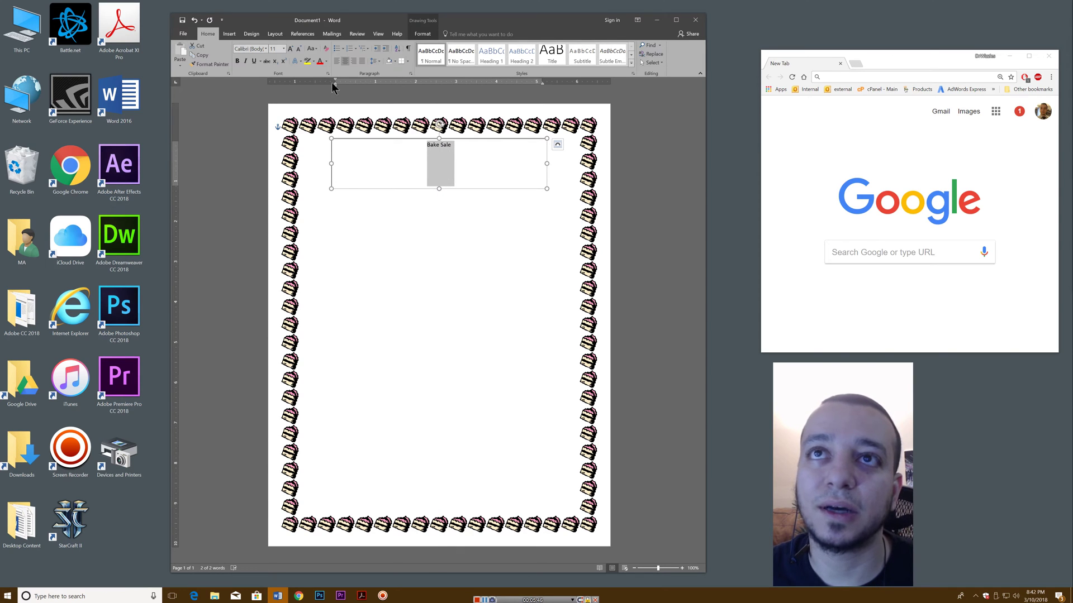
# - Grow the 'Bake Sale' title font size up to 120
pyautogui.click(290, 47)
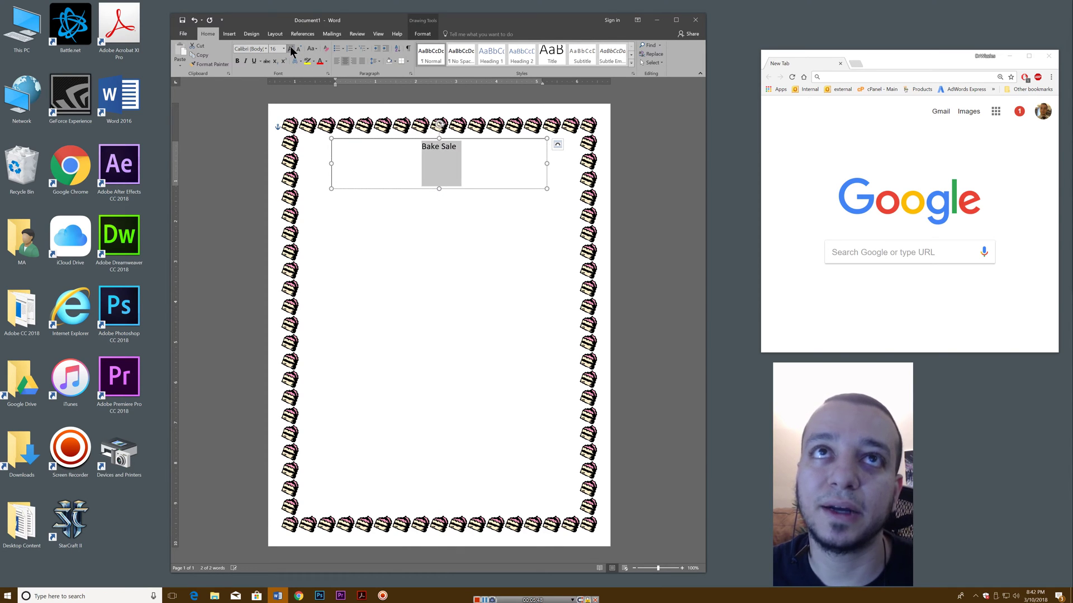
pyautogui.click(290, 47)
pyautogui.click(290, 47)
pyautogui.click(290, 47)
pyautogui.click(289, 47)
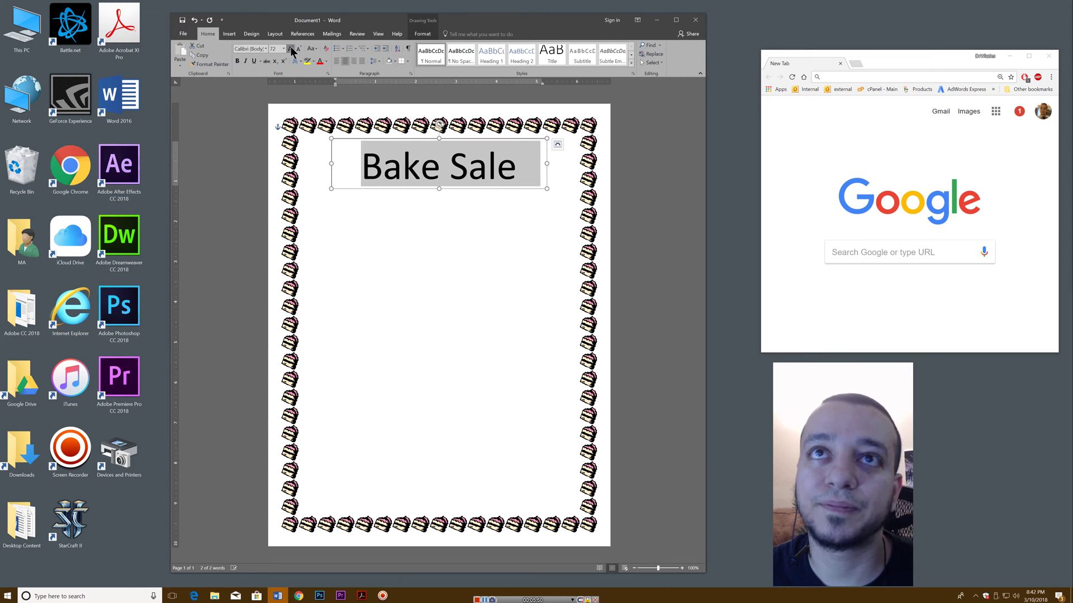
pyautogui.click(290, 47)
pyautogui.click(290, 47)
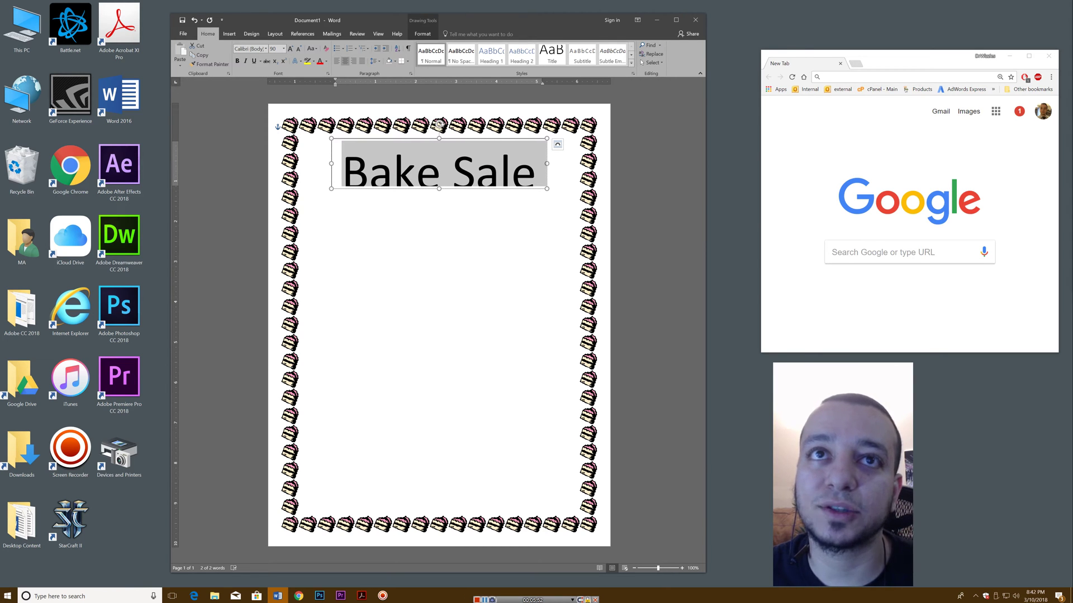
pyautogui.click(291, 48)
pyautogui.click(292, 48)
pyautogui.click(292, 48)
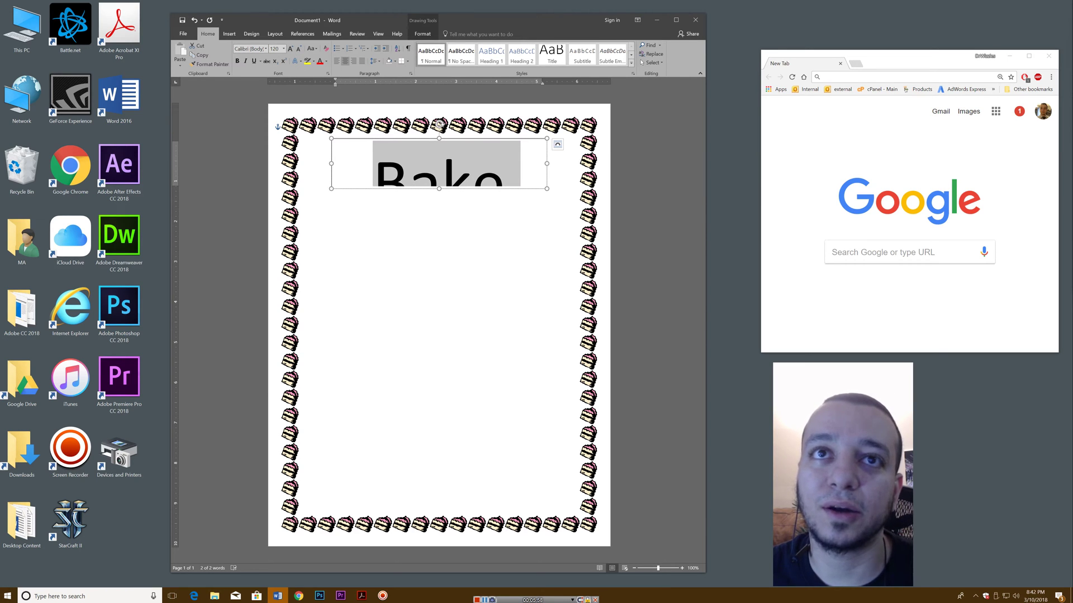
# - Widen and heighten the title box to fit the text, then move it up beneath the top border
pyautogui.moveTo(331, 188); pyautogui.dragTo(302, 191)
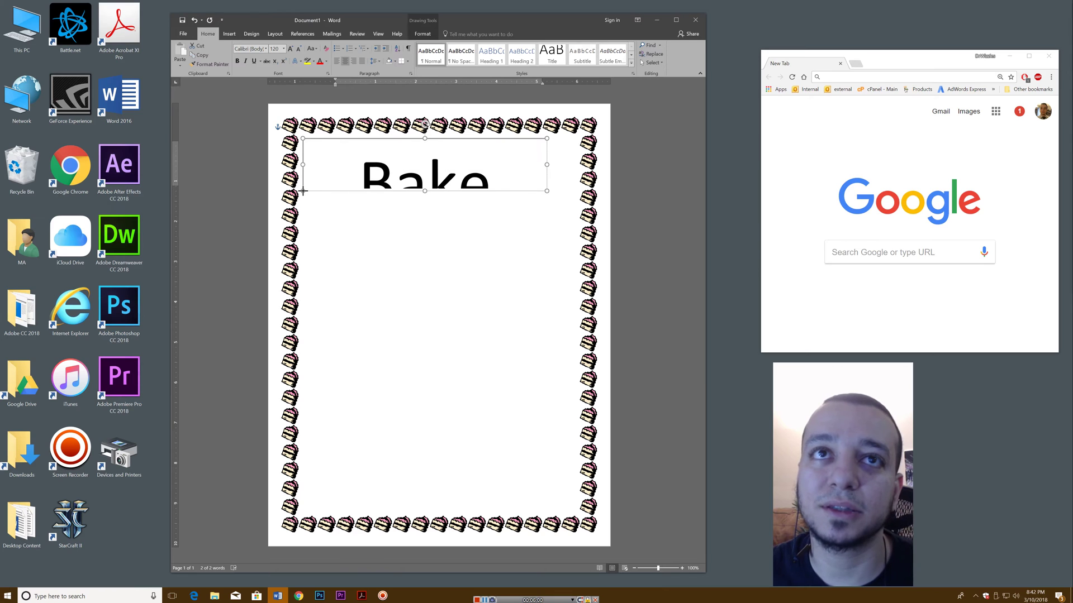
pyautogui.click(425, 124)
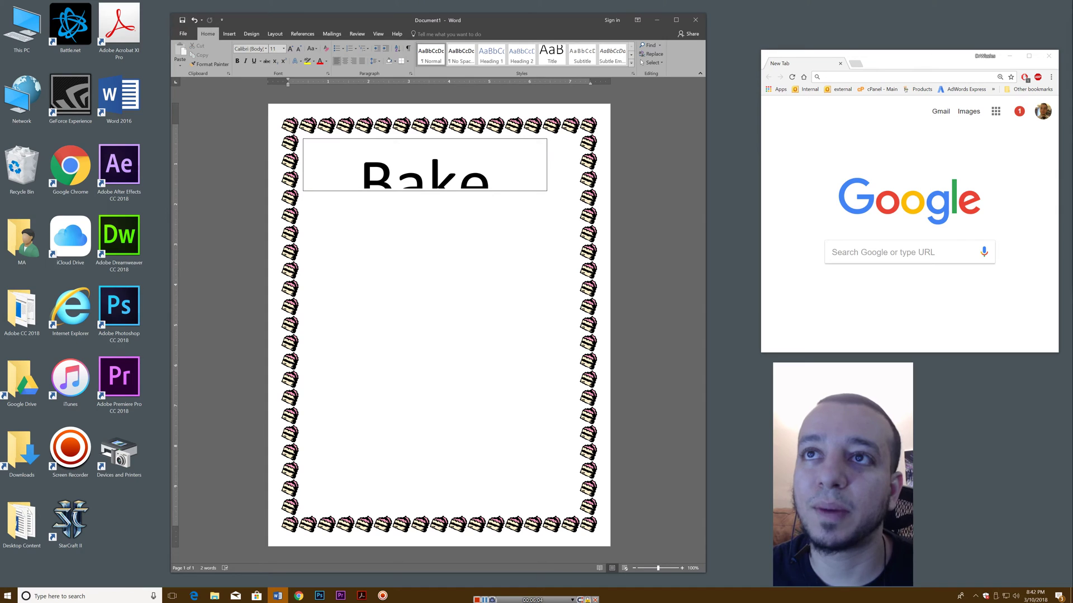
pyautogui.click(544, 190)
pyautogui.moveTo(546, 190); pyautogui.dragTo(576, 192)
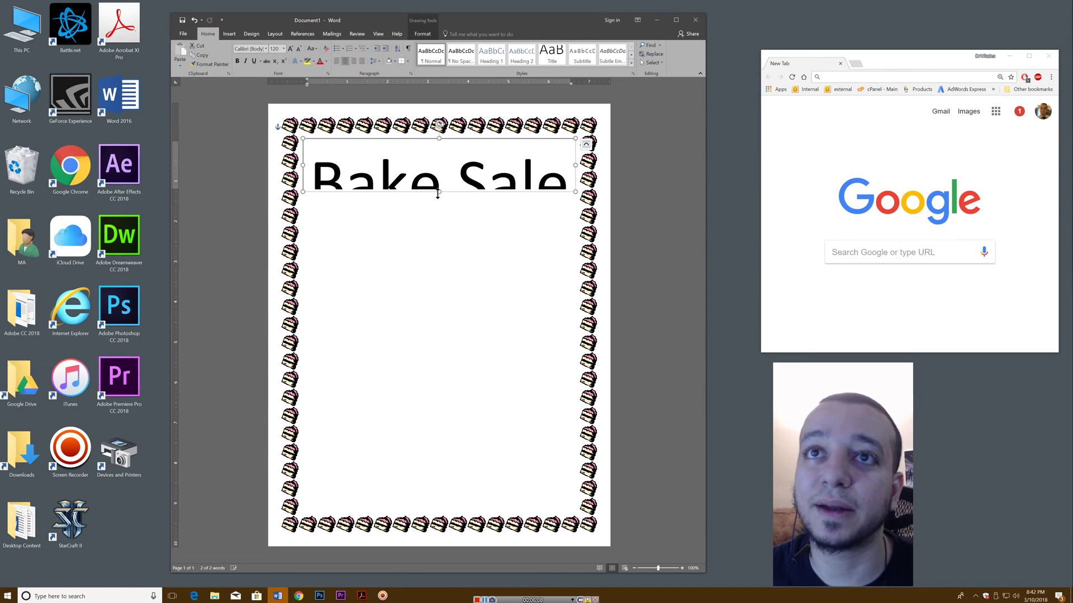
pyautogui.moveTo(441, 195); pyautogui.dragTo(440, 212)
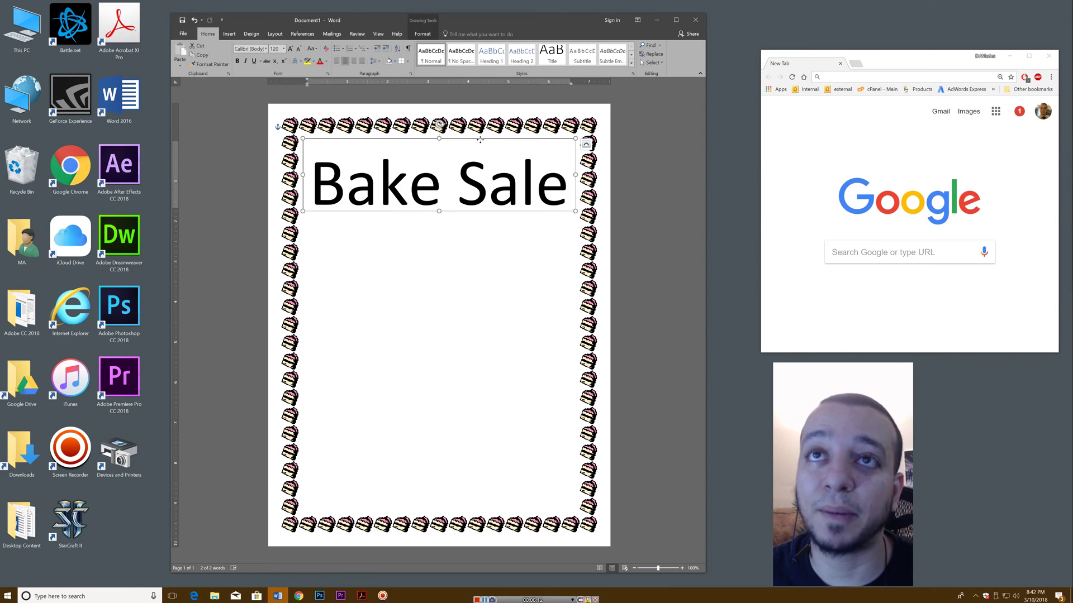
pyautogui.moveTo(480, 140); pyautogui.dragTo(480, 122)
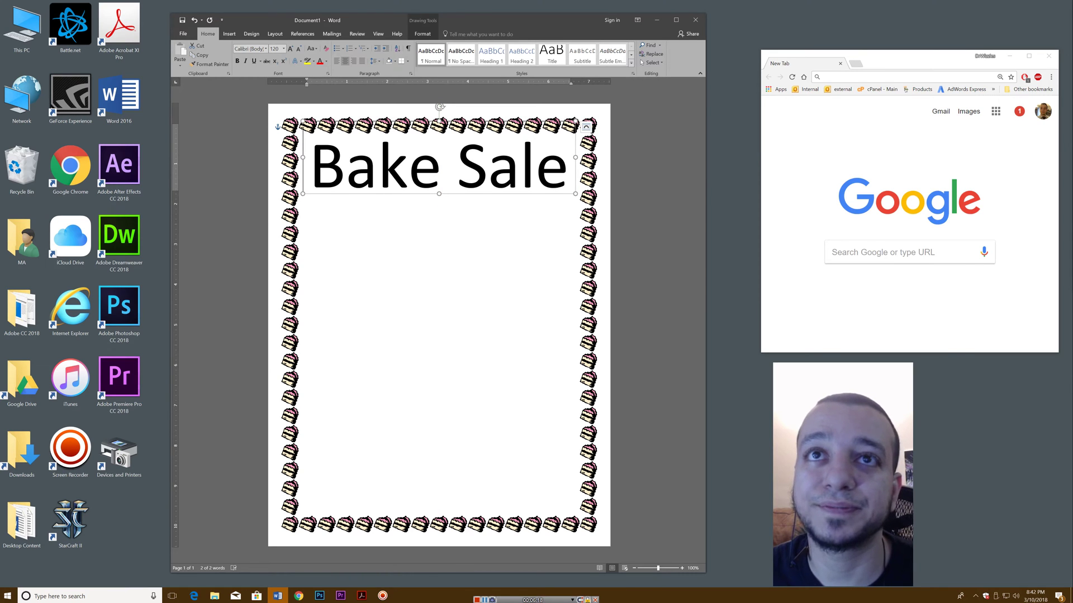
pyautogui.press('Escape')
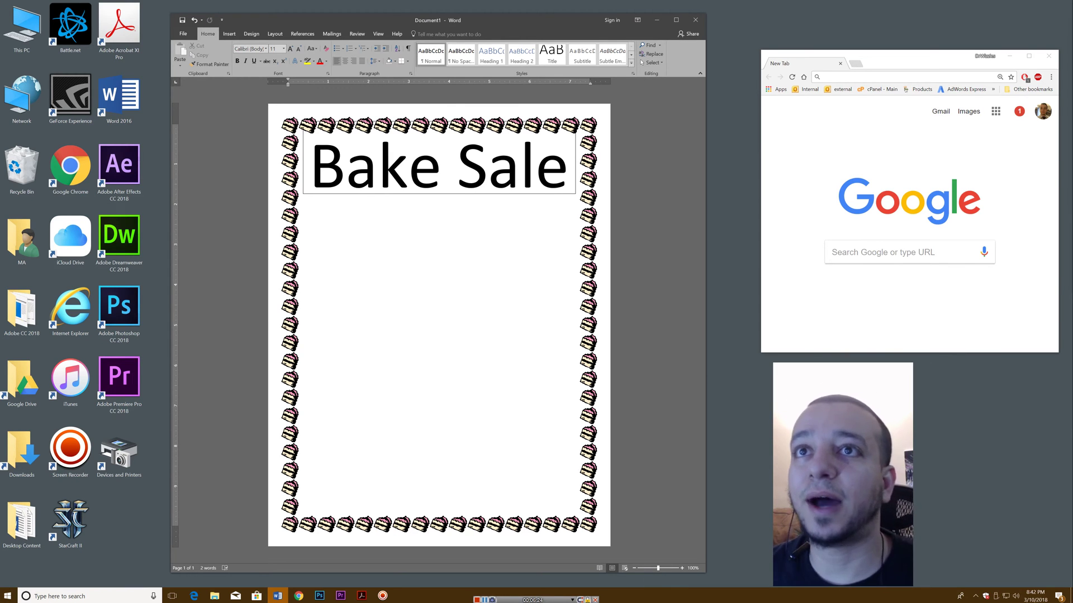
# - Set the Bake Sale title box's Shape Fill to No Fill
pyautogui.click(456, 167)
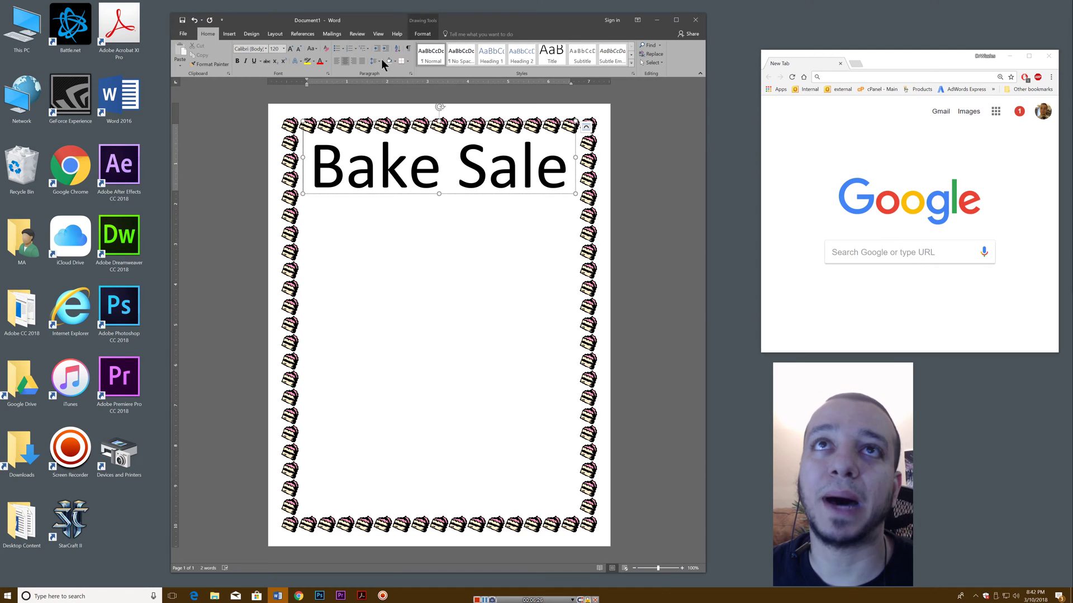
pyautogui.click(425, 34)
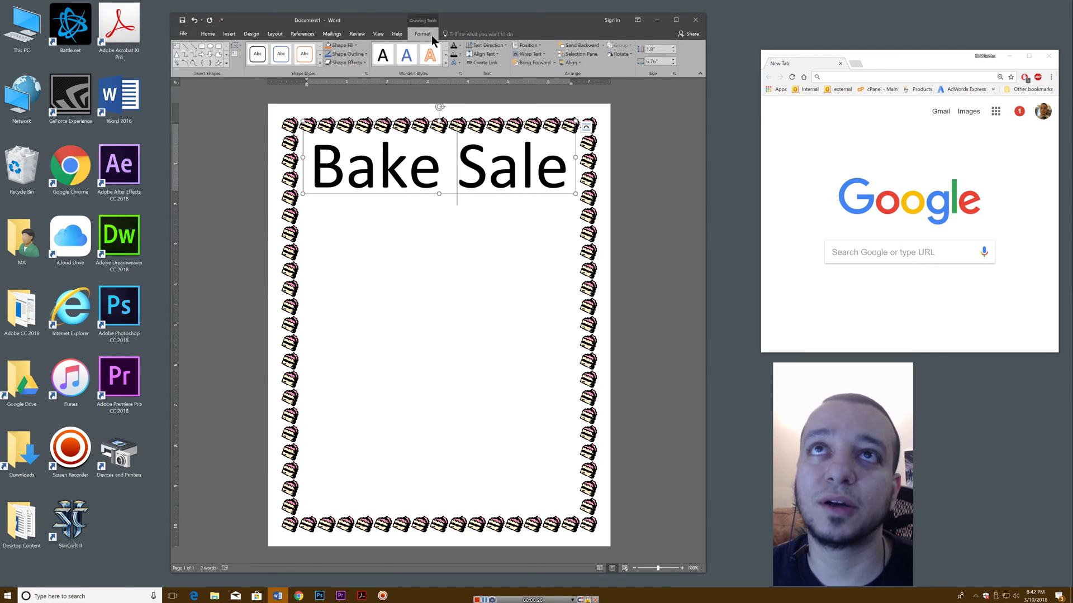
pyautogui.click(446, 252)
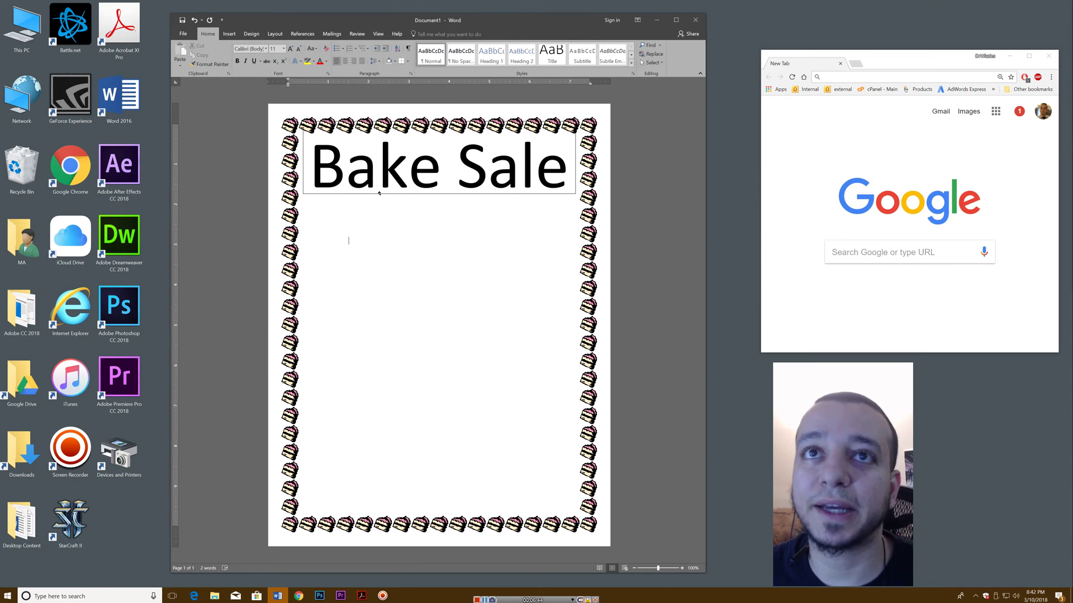
pyautogui.click(415, 175)
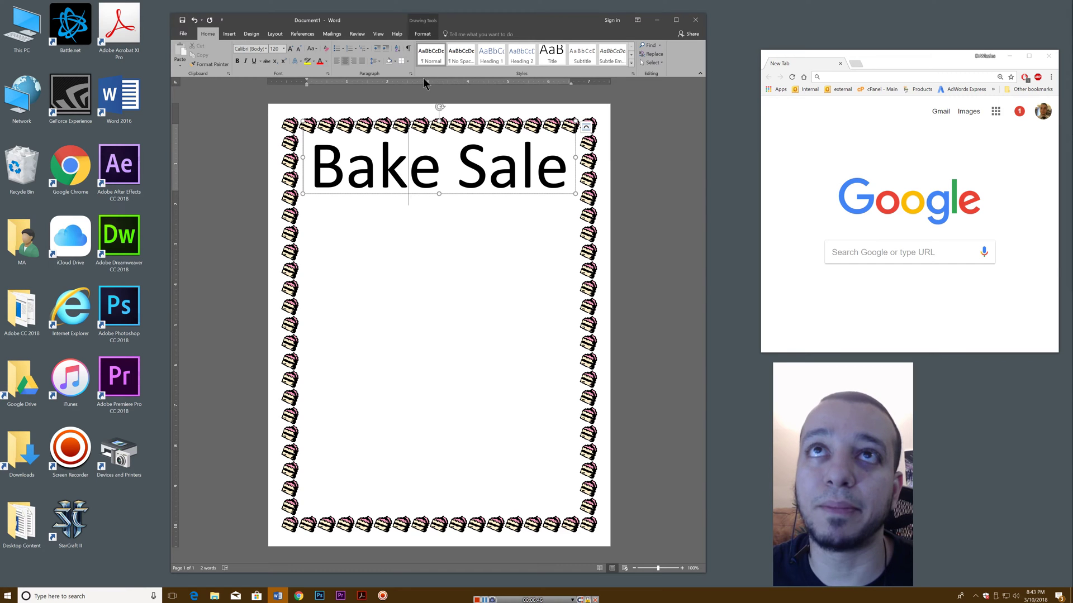
pyautogui.click(428, 33)
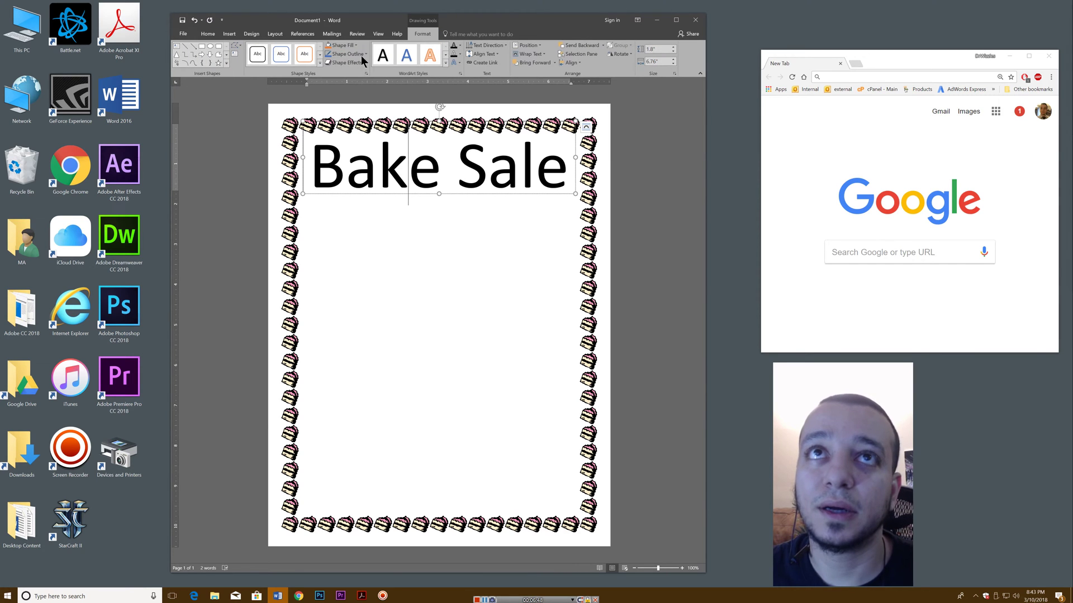
pyautogui.click(343, 46)
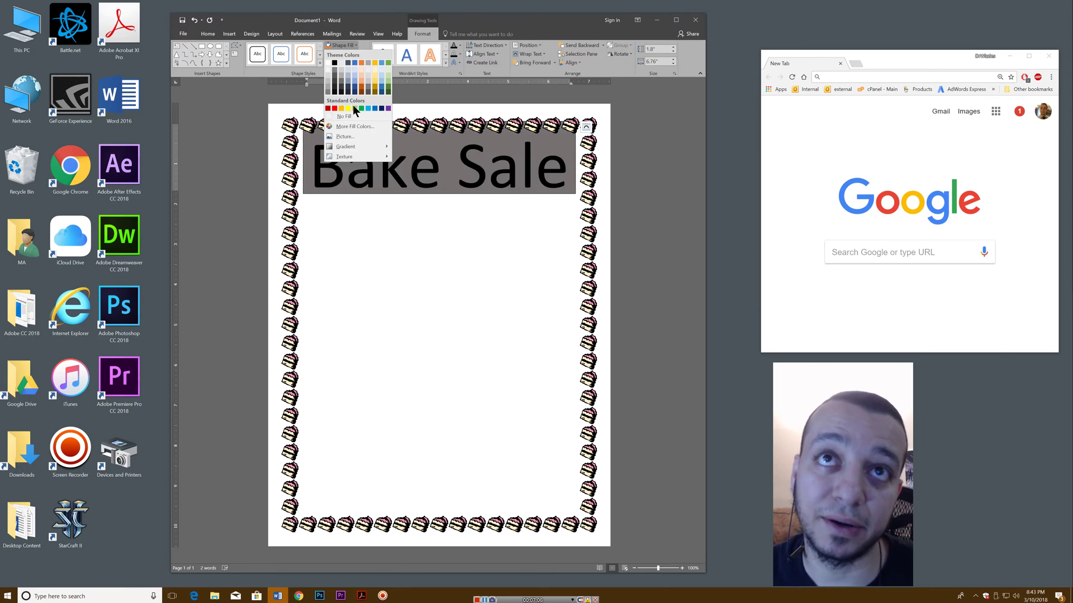
pyautogui.click(357, 118)
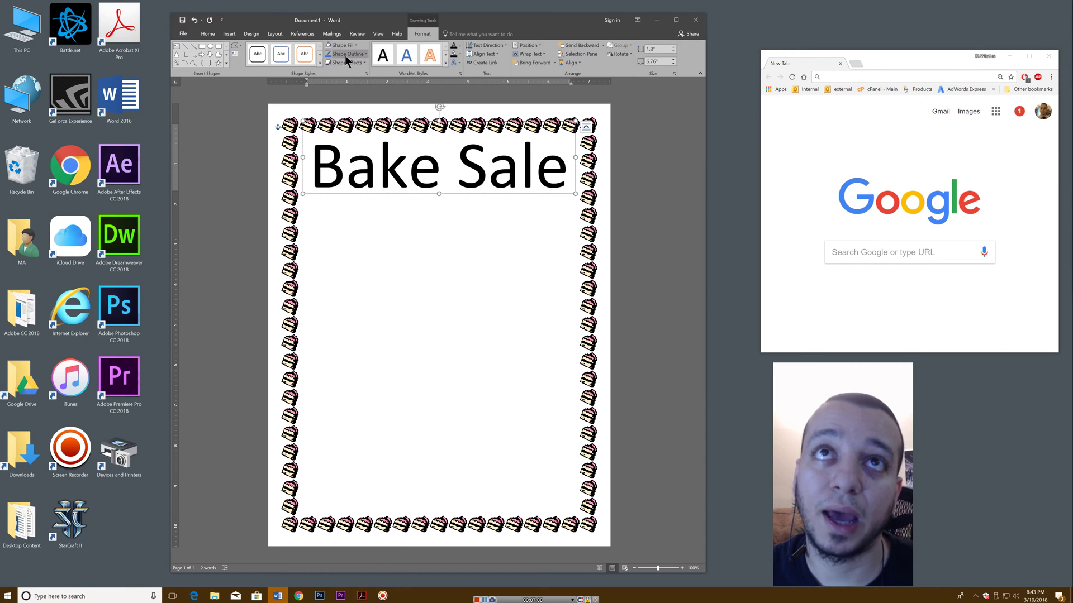
# - Set the title box's Shape Outline to No Outline and check the result
pyautogui.click(344, 56)
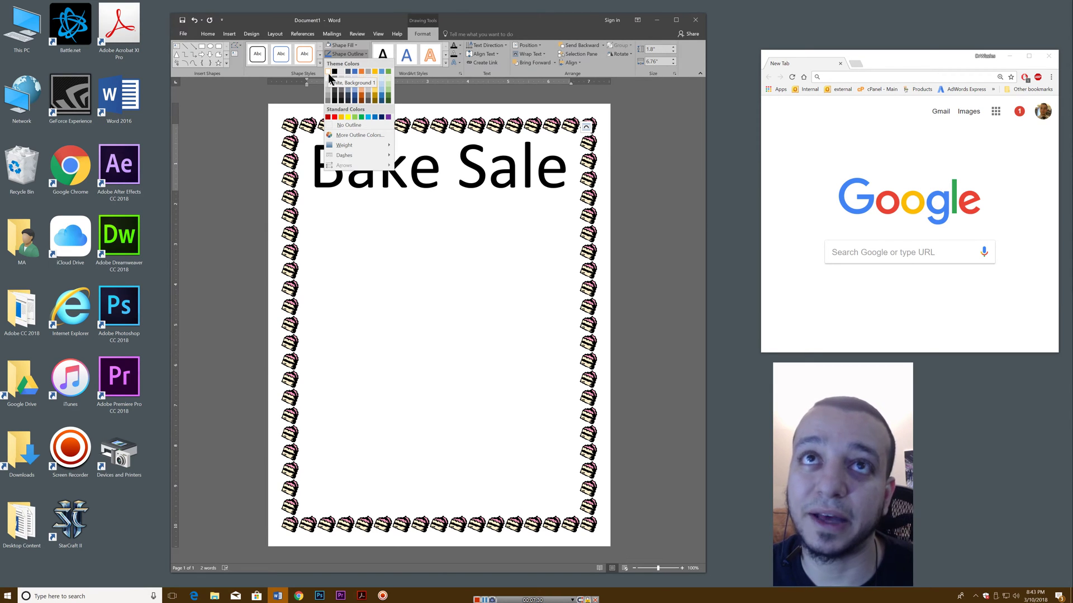
pyautogui.click(359, 124)
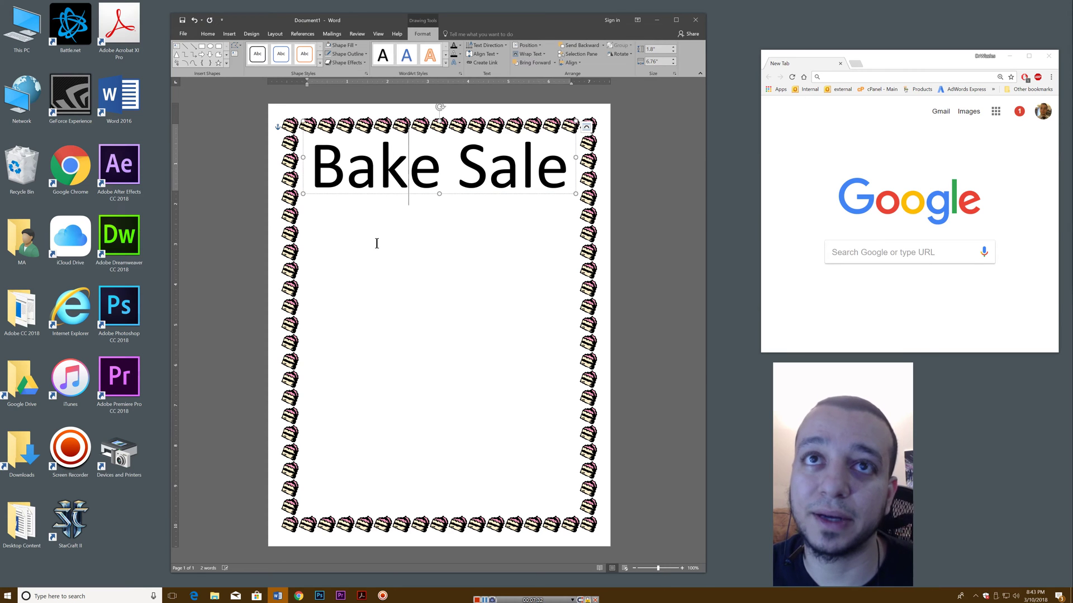
pyautogui.click(377, 244)
pyautogui.click(410, 190)
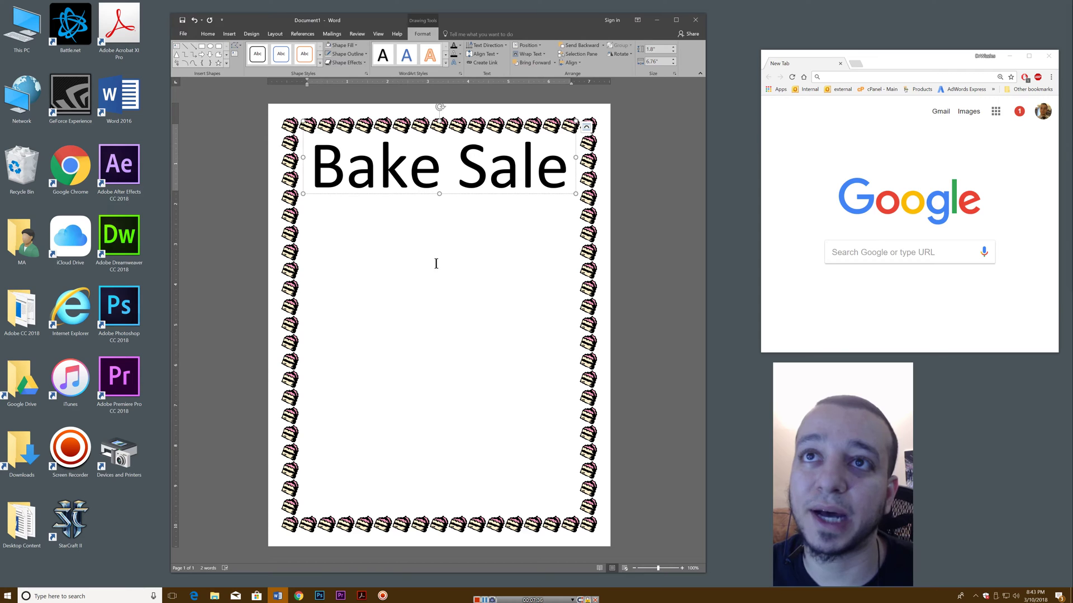
# - Drag the Bake Sale title box to the page's horizontal centre guide and deselect it
pyautogui.click(427, 289)
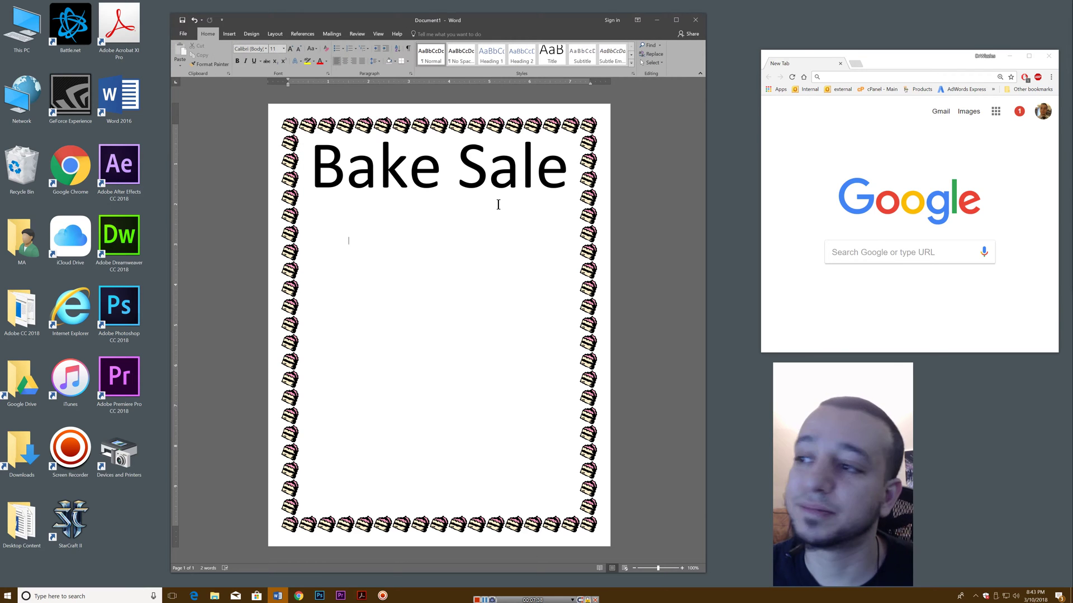
pyautogui.click(488, 174)
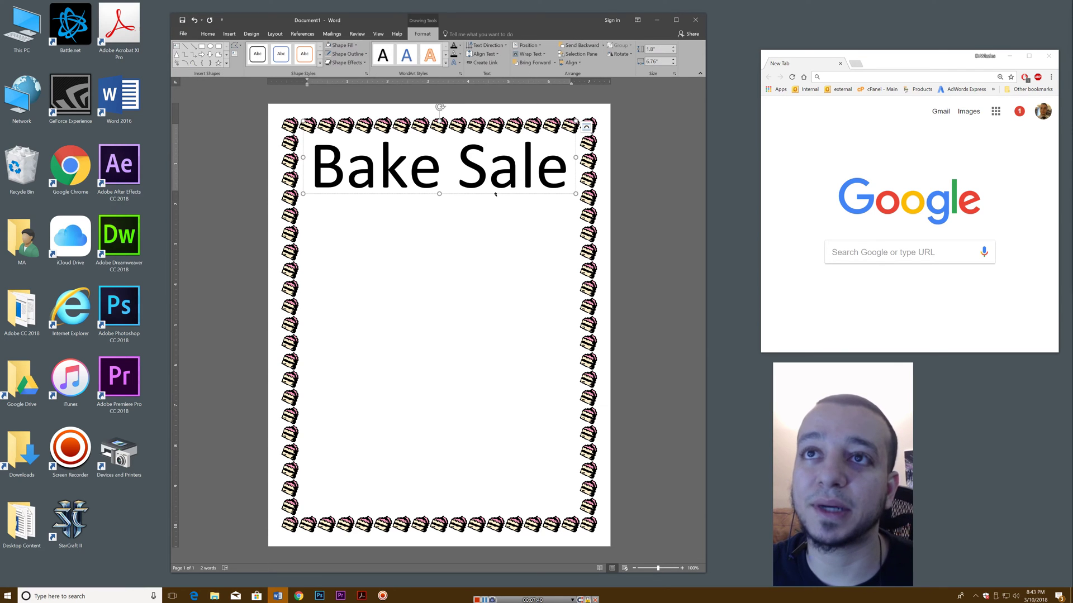
pyautogui.moveTo(488, 197)
pyautogui.mouseDown()
pyautogui.moveTo(487, 208)
pyautogui.moveTo(539, 189)
pyautogui.moveTo(414, 167)
pyautogui.moveTo(507, 276)
pyautogui.moveTo(492, 240)
pyautogui.moveTo(494, 153)
pyautogui.moveTo(482, 163)
pyautogui.moveTo(494, 167)
pyautogui.moveTo(497, 193)
pyautogui.mouseUp()
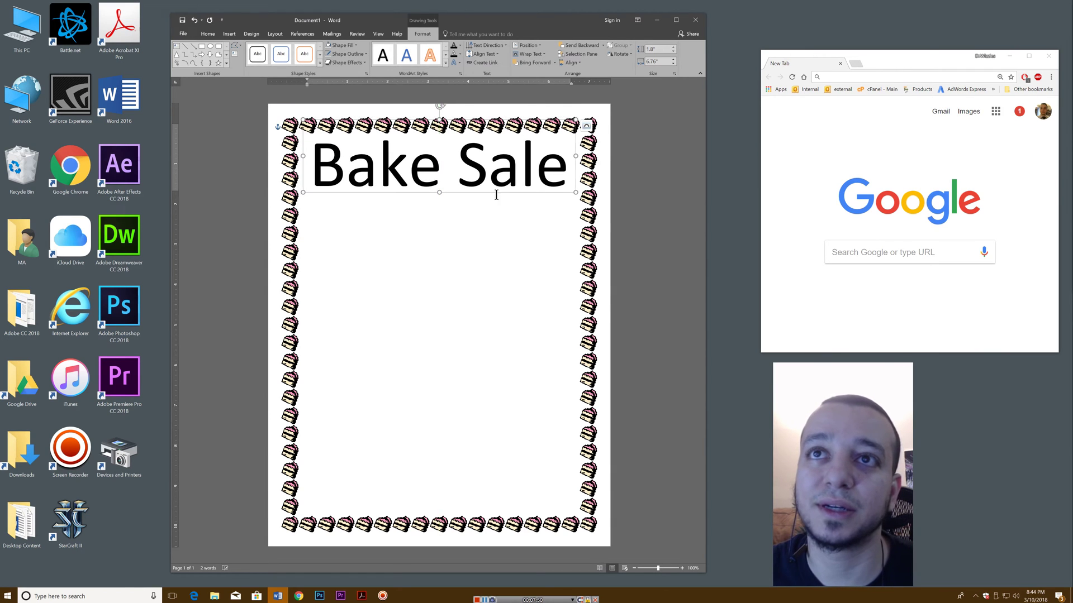
pyautogui.click(487, 238)
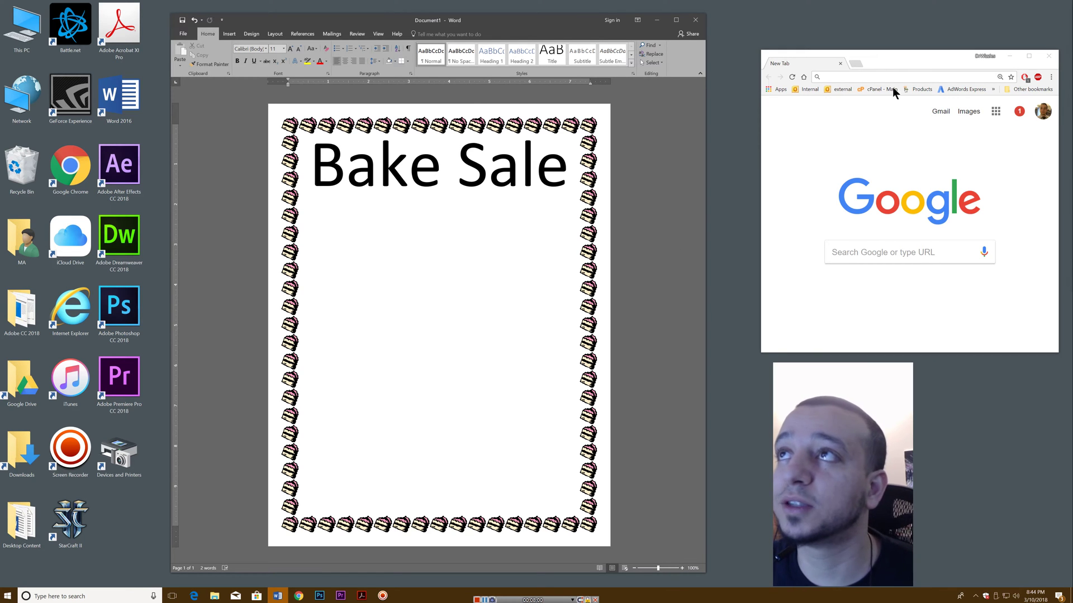
# - Reposition and enlarge the Chrome window, then search Google Images for 'cake'
pyautogui.moveTo(923, 65); pyautogui.dragTo(884, 30)
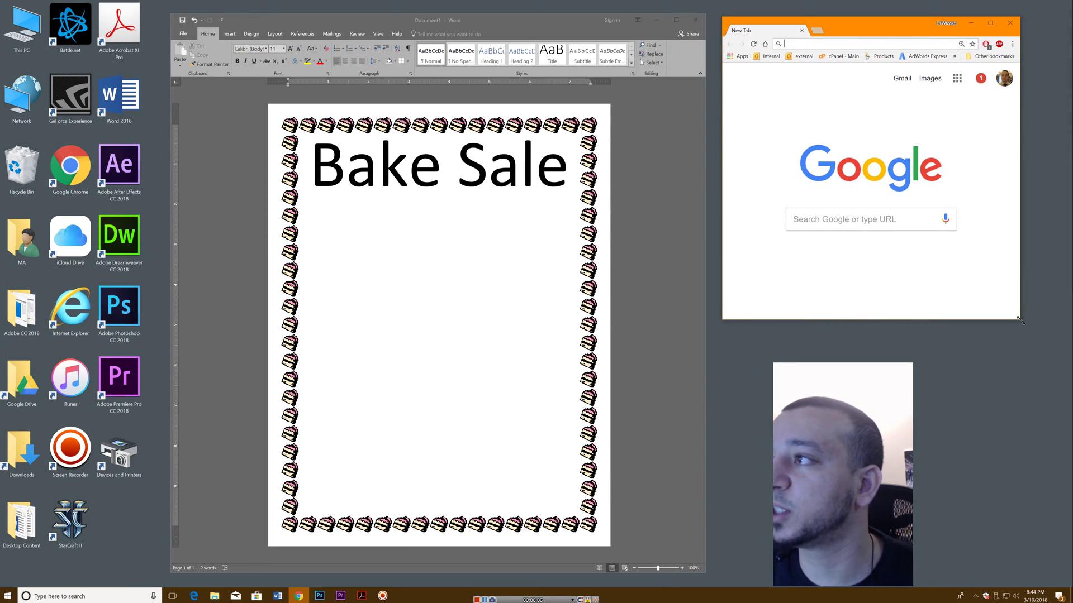
pyautogui.moveTo(1018, 319); pyautogui.dragTo(1066, 349)
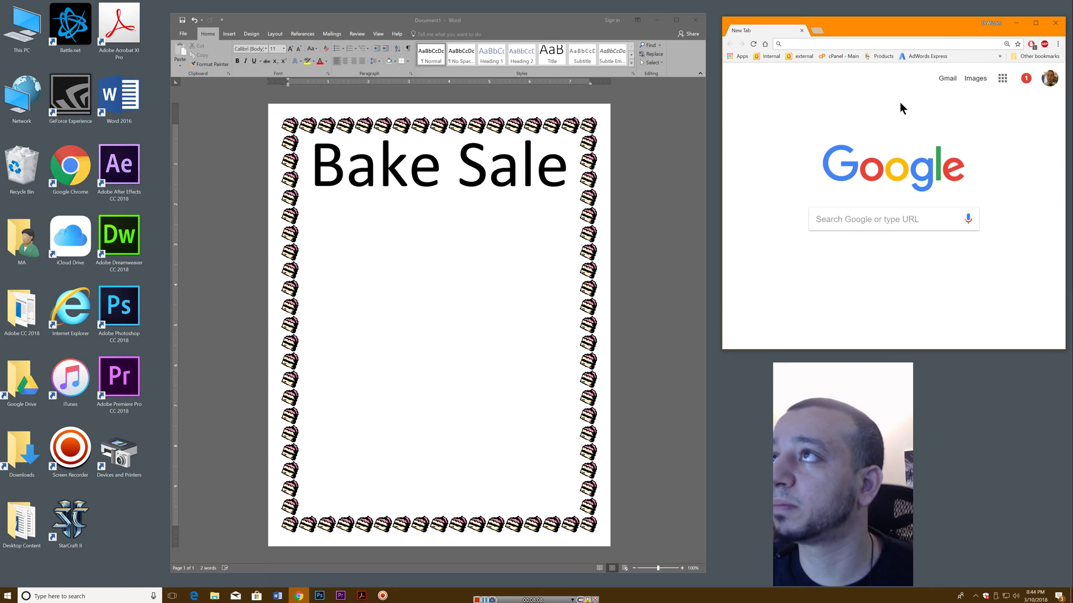
pyautogui.click(814, 220)
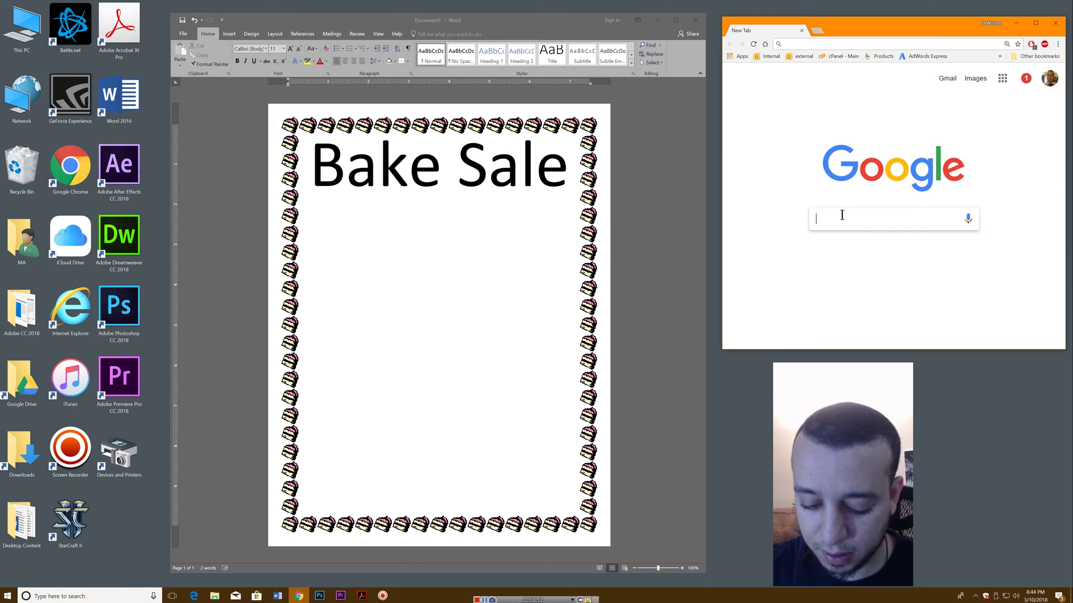
pyautogui.write('cake')
pyautogui.press('Return')
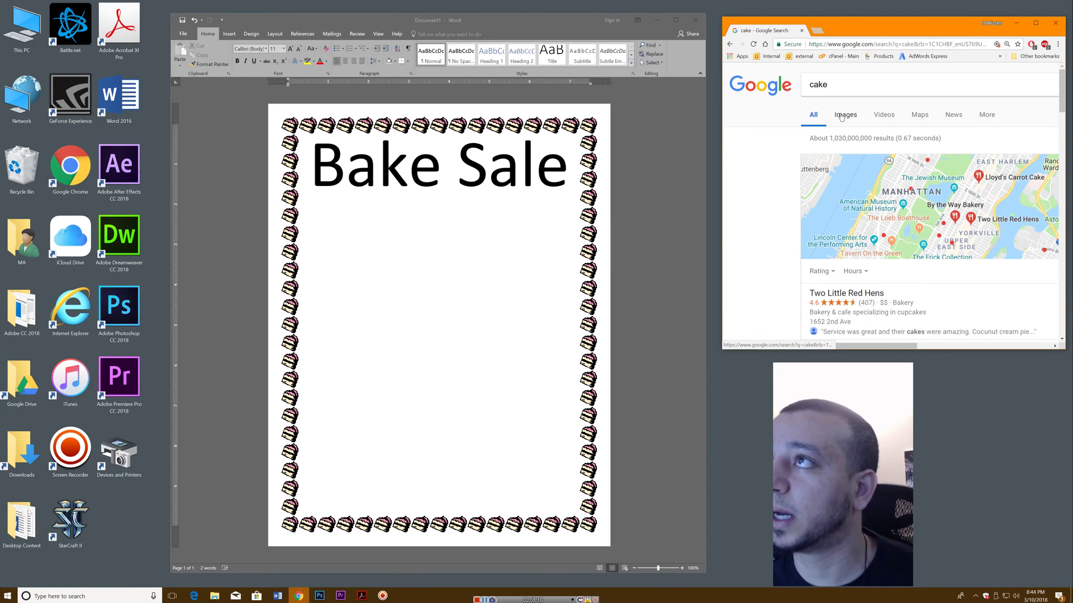
pyautogui.click(841, 116)
# - Arrange the browser and Word windows side by side and preview the Strawberry Chocolate Mirror Cake image
pyautogui.scroll(-1, 819, 267)
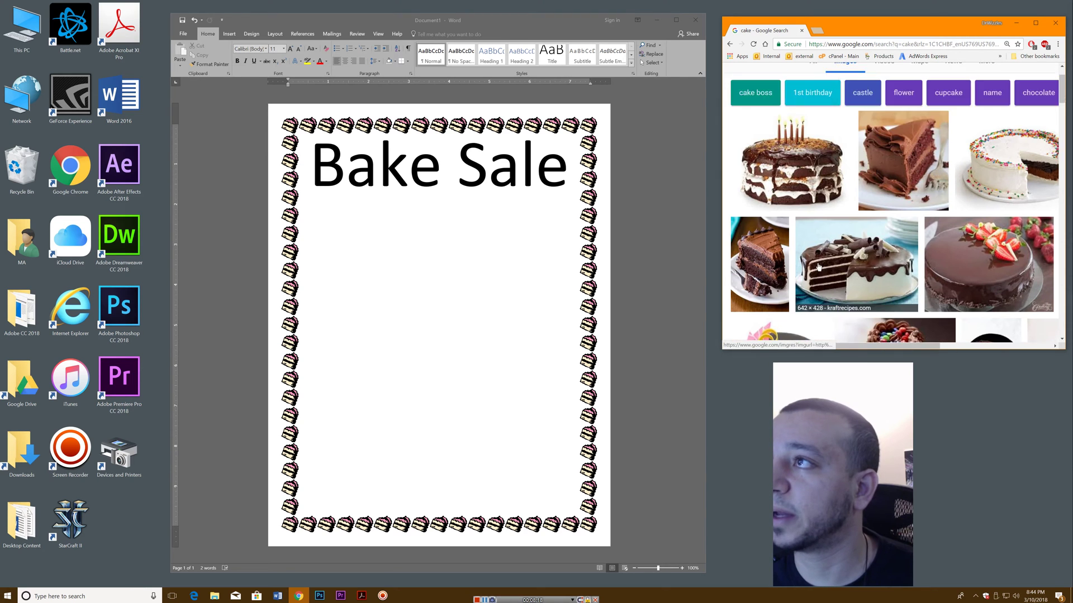
pyautogui.scroll(-1, 819, 267)
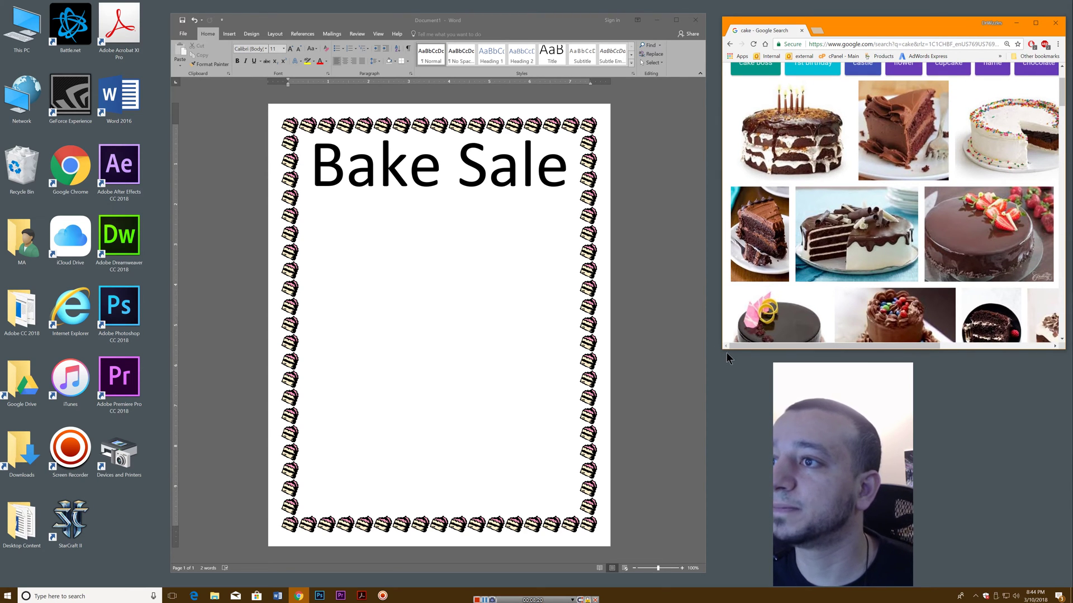
pyautogui.moveTo(726, 353); pyautogui.dragTo(619, 353)
pyautogui.hotkey('ctrl', '-')
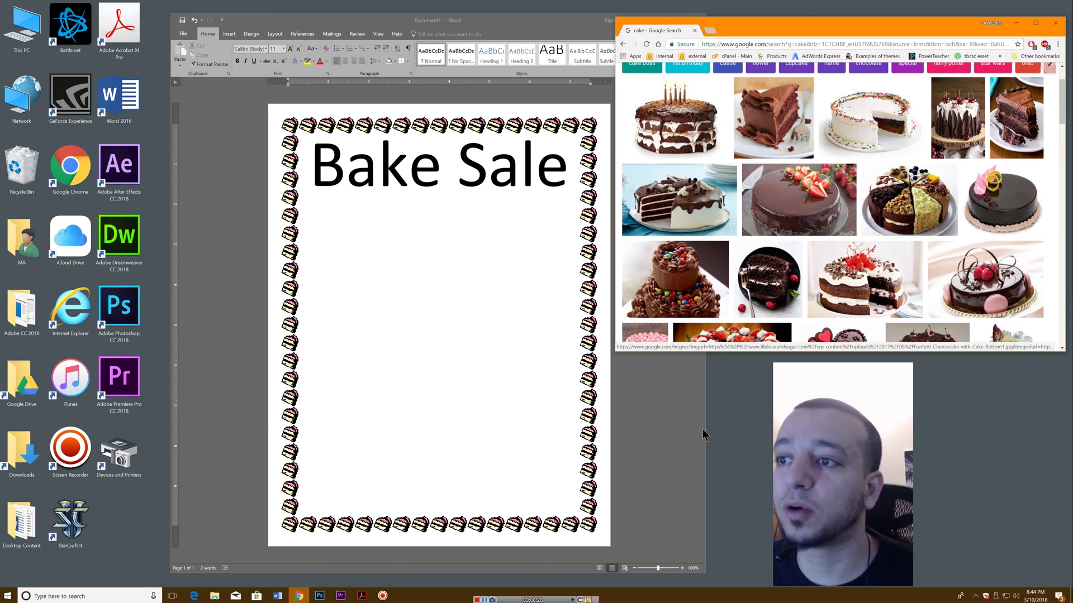
pyautogui.moveTo(705, 430); pyautogui.dragTo(601, 414)
pyautogui.scroll(-4, 830, 258)
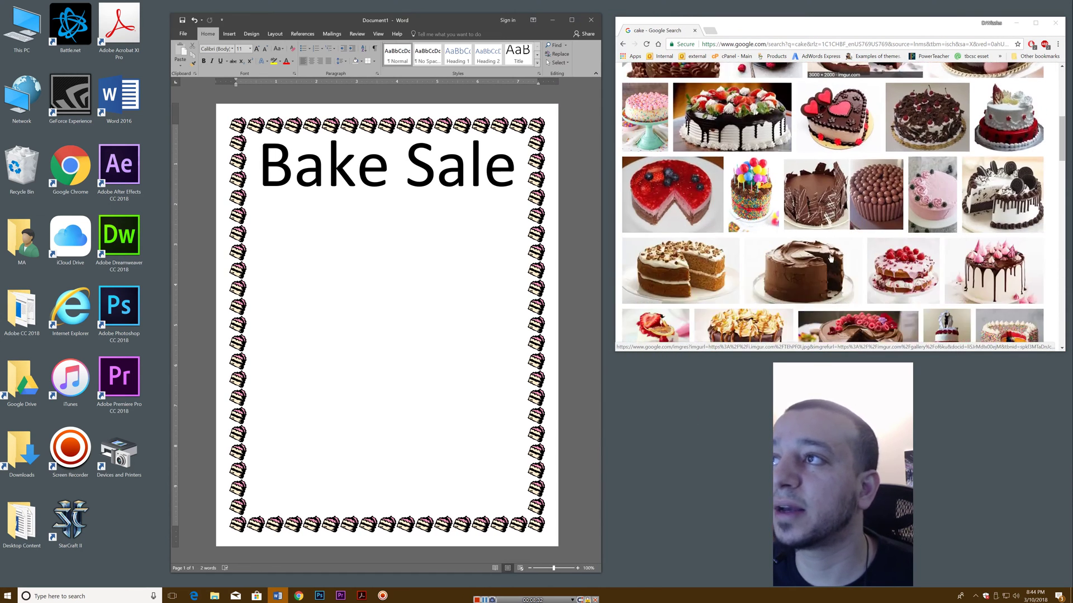
pyautogui.scroll(5, 830, 258)
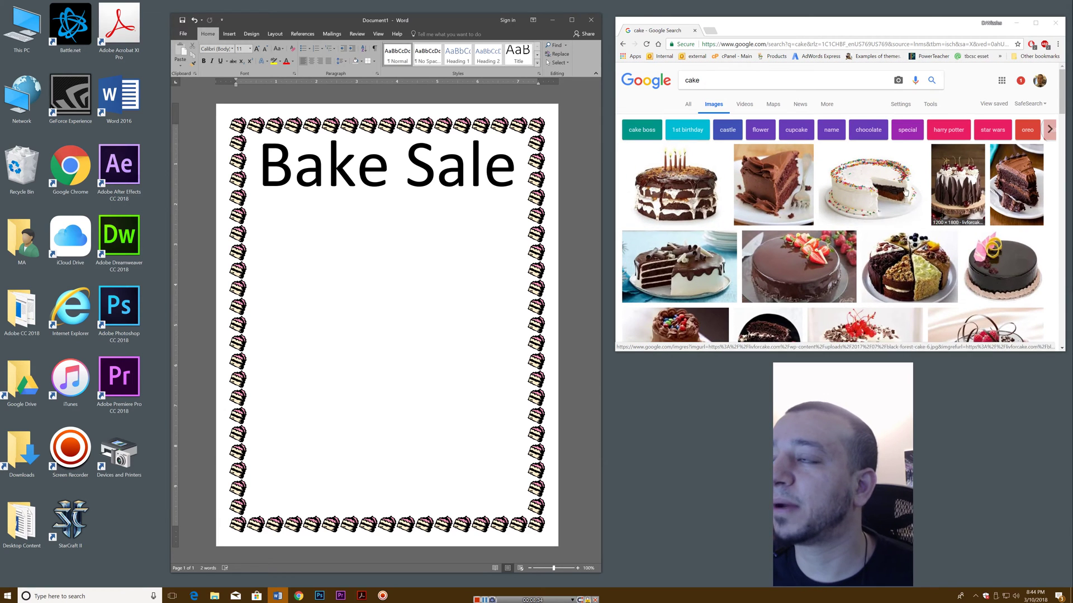
pyautogui.scroll(-1, 786, 228)
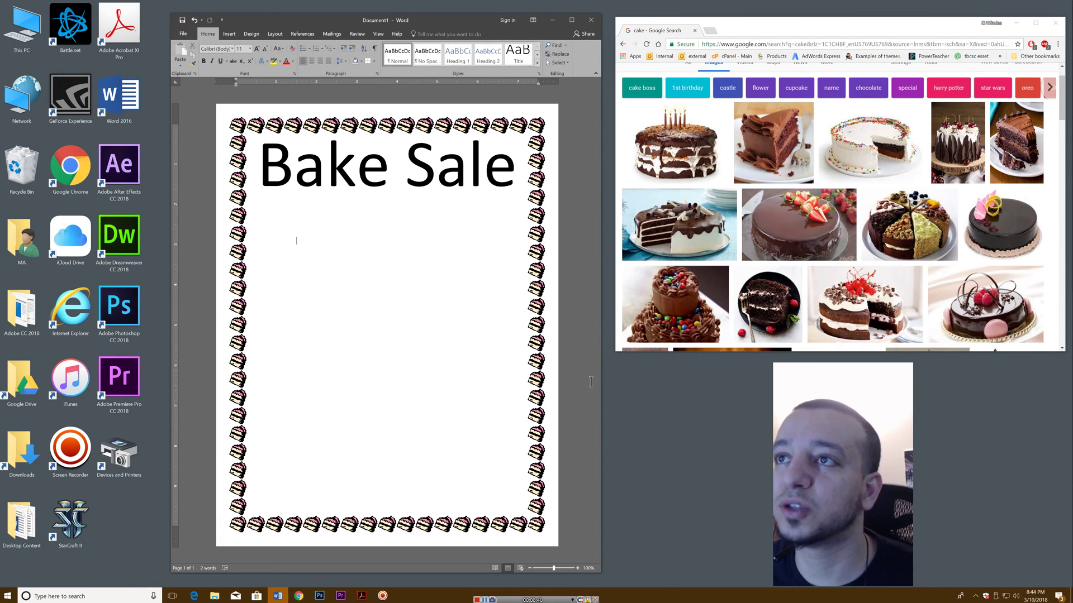
pyautogui.scroll(-2, 806, 212)
pyautogui.scroll(2, 813, 249)
pyautogui.click(813, 250)
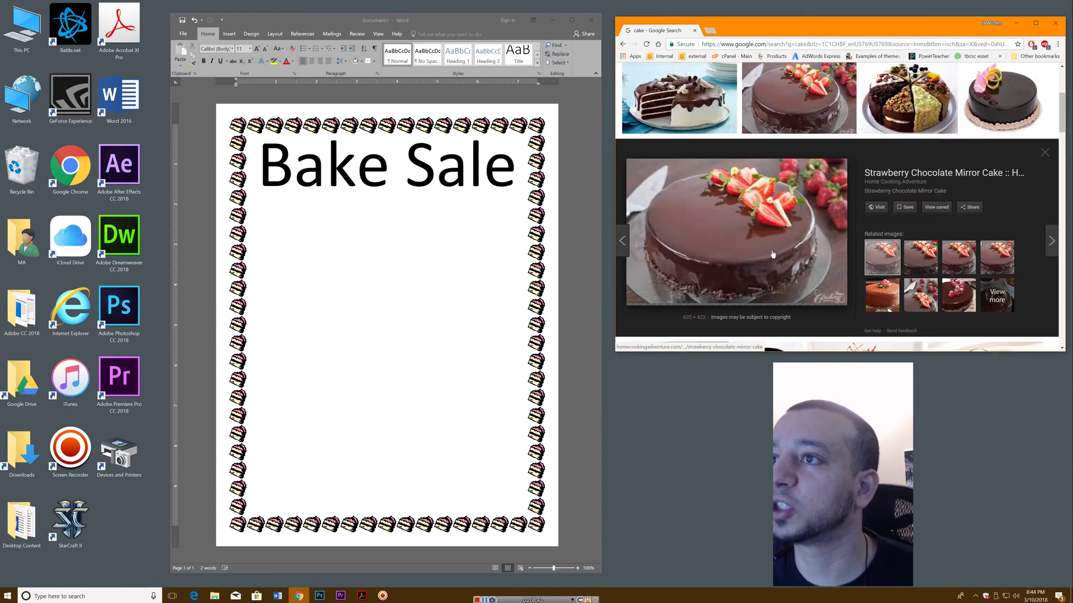
# - Copy the strawberry cake image from Chrome and paste it into the flyer below the title
pyautogui.rightClick(778, 225)
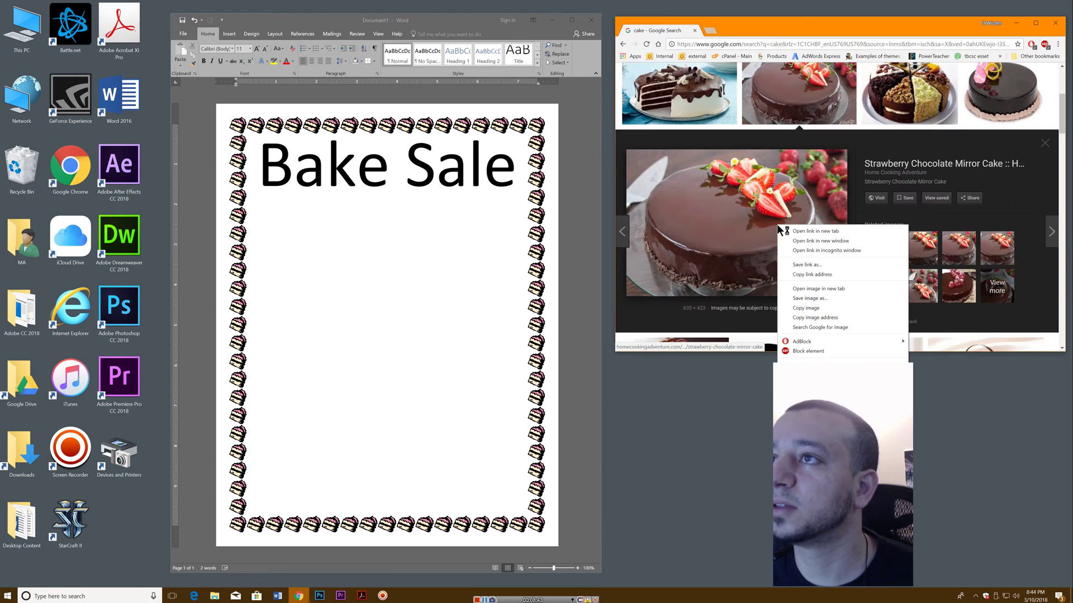
pyautogui.click(809, 308)
pyautogui.click(296, 241)
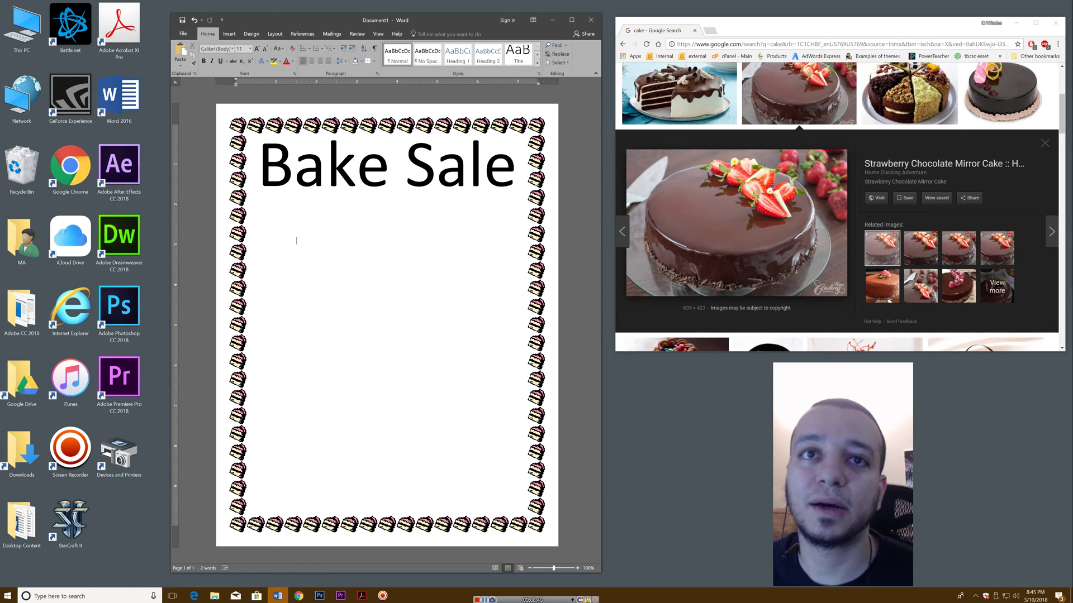
pyautogui.rightClick(306, 237)
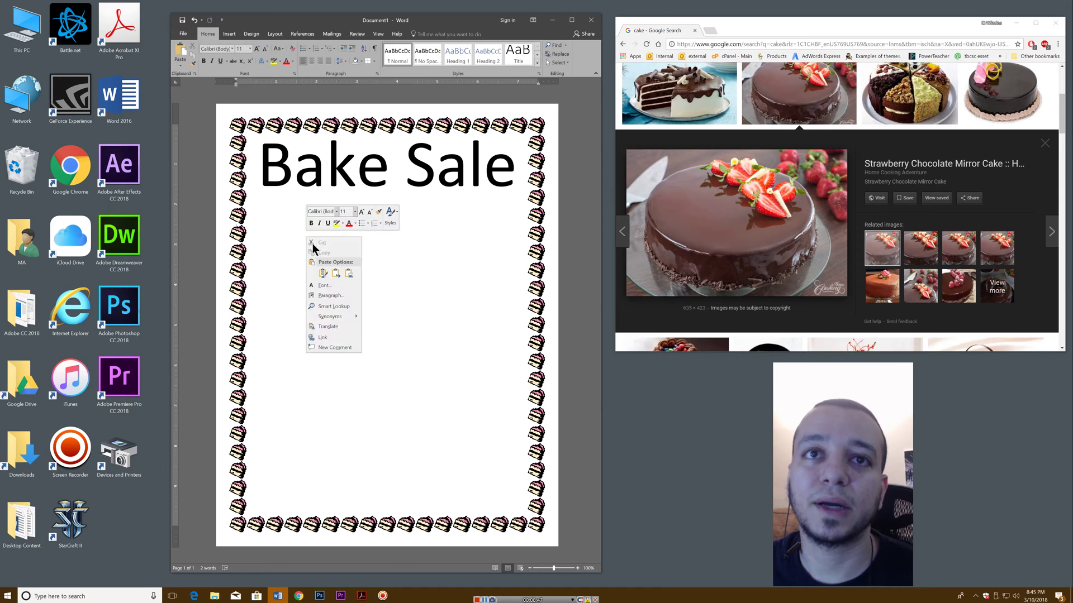
pyautogui.click(324, 275)
# - Drag the pasted cake picture slightly down and right into position
pyautogui.click(452, 284)
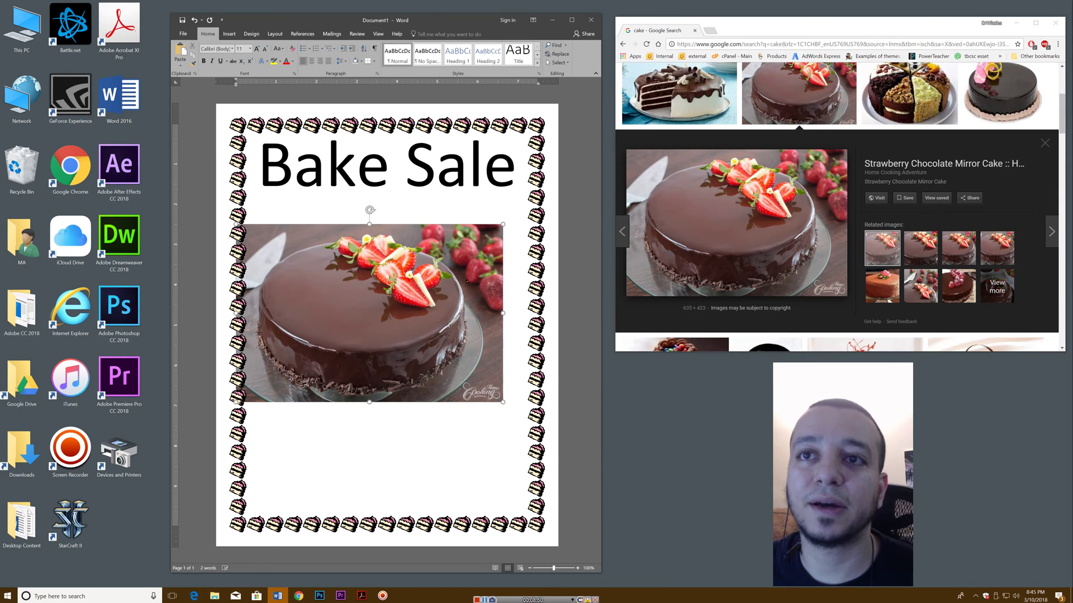
pyautogui.moveTo(436, 260); pyautogui.dragTo(416, 212)
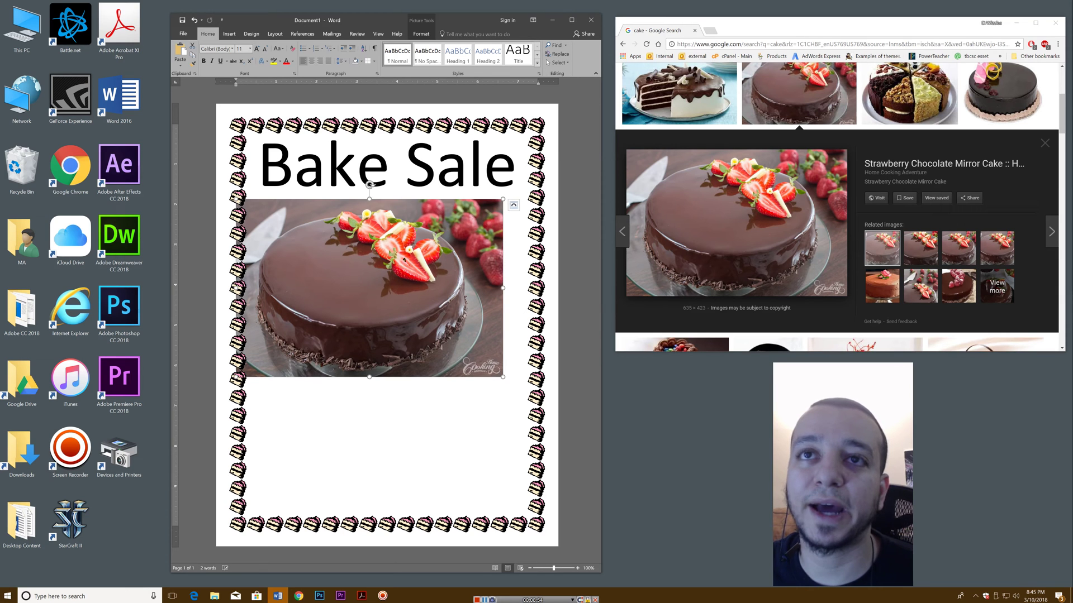
pyautogui.moveTo(441, 353); pyautogui.dragTo(423, 411)
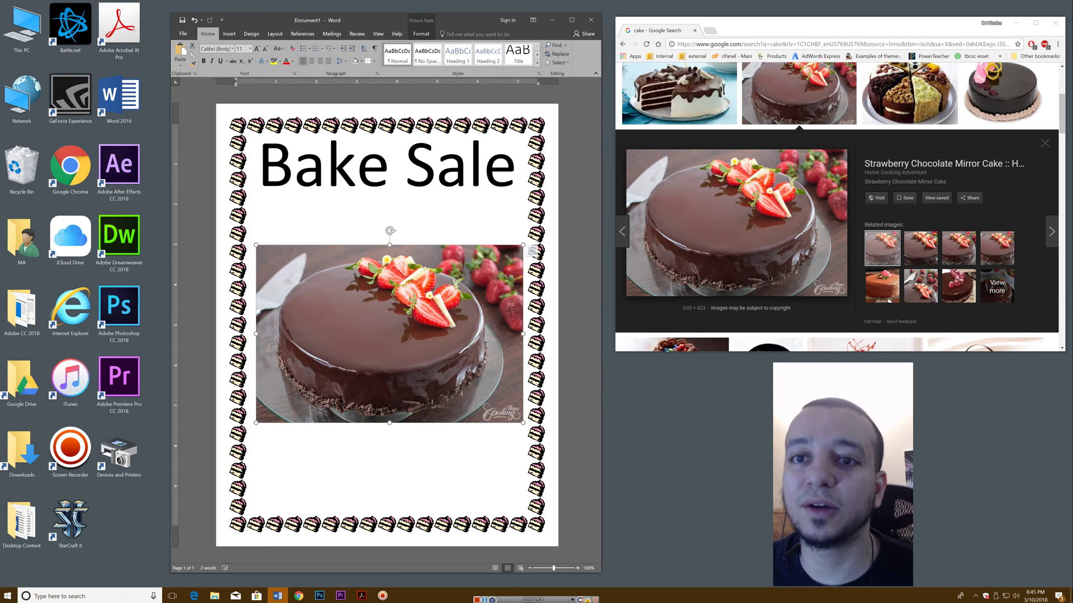
# - Set the cake picture's wrapping to Behind Text and shrink it to a shorter size
pyautogui.click(534, 252)
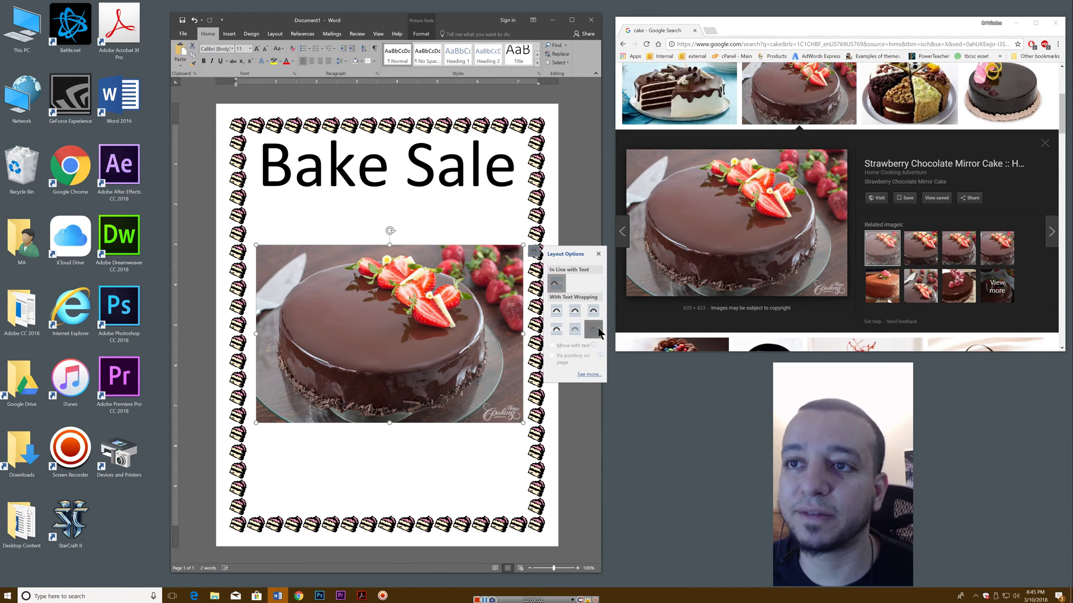
pyautogui.click(577, 334)
pyautogui.moveTo(424, 312); pyautogui.dragTo(460, 279)
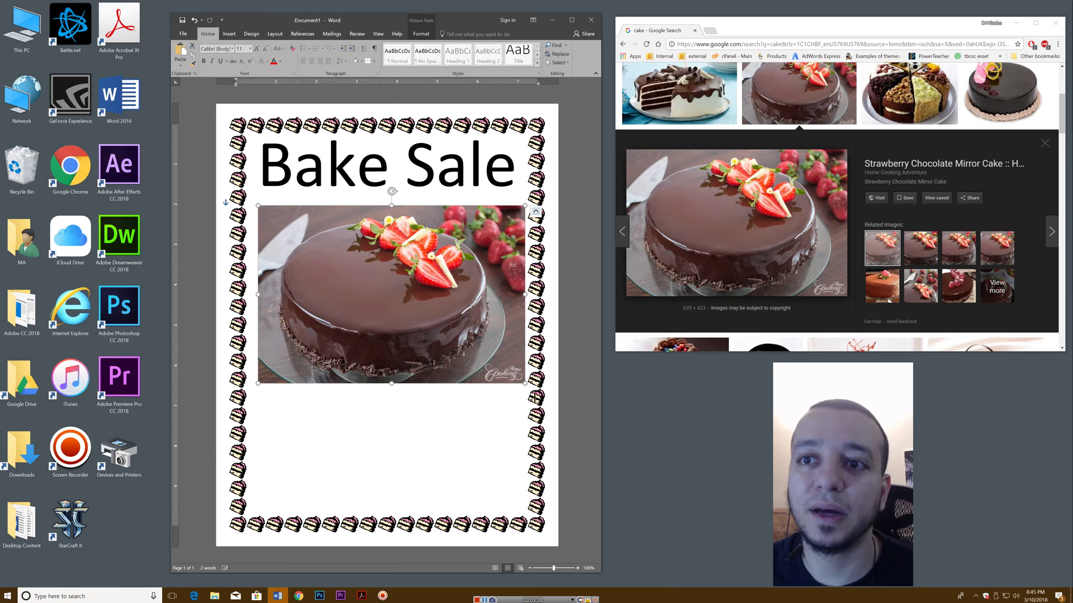
pyautogui.moveTo(525, 382); pyautogui.dragTo(488, 359)
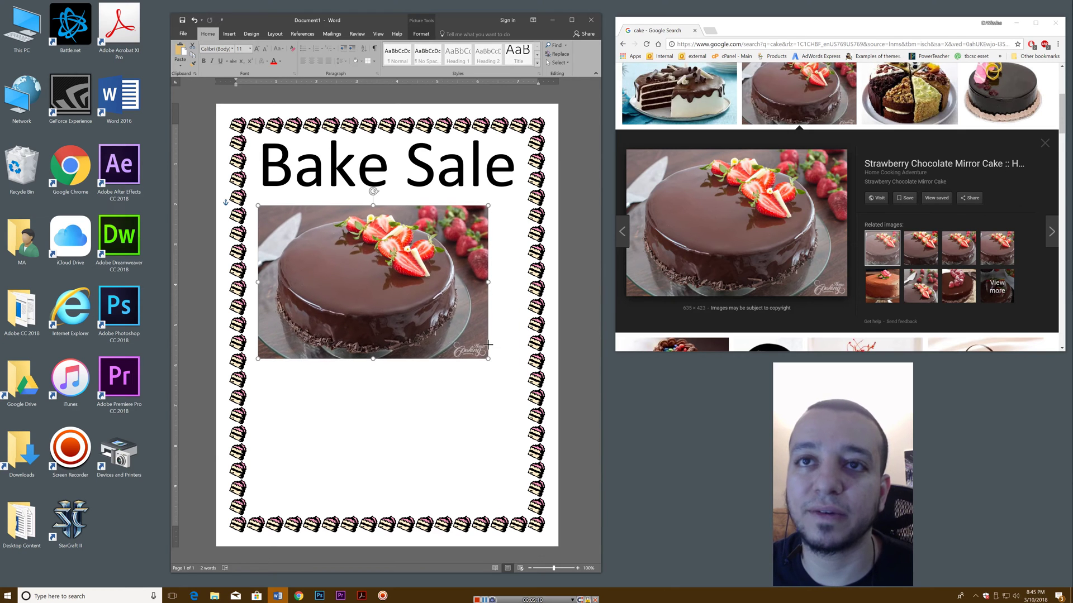
pyautogui.moveTo(421, 282)
pyautogui.mouseDown()
pyautogui.moveTo(447, 297)
pyautogui.moveTo(432, 295)
pyautogui.mouseUp()
pyautogui.moveTo(383, 372); pyautogui.dragTo(383, 313)
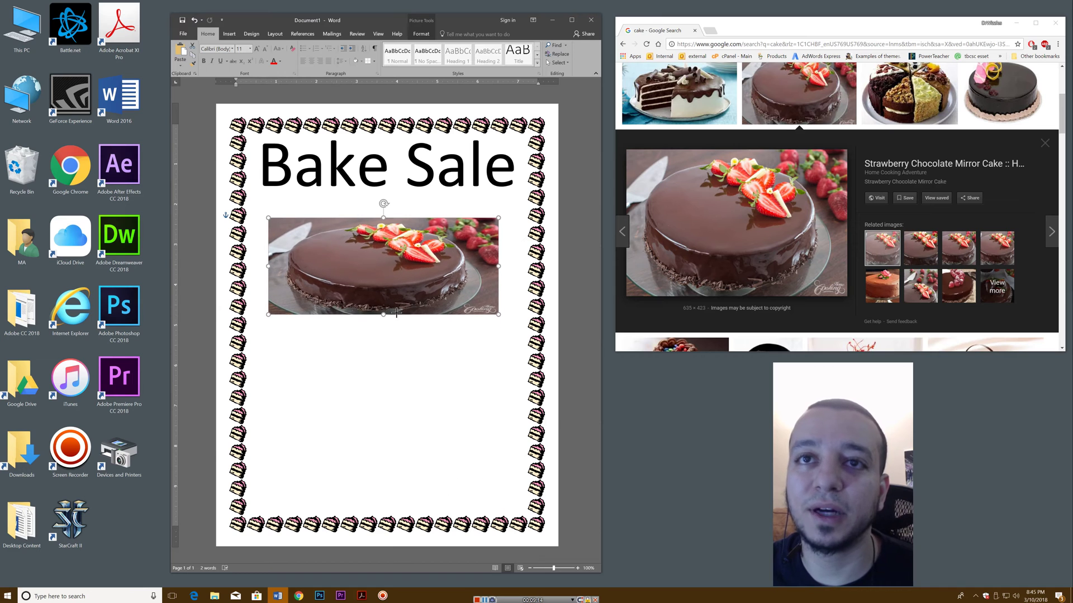
# - Fine-tune the cake picture's size and centre it horizontally under the Bake Sale title
pyautogui.click(423, 406)
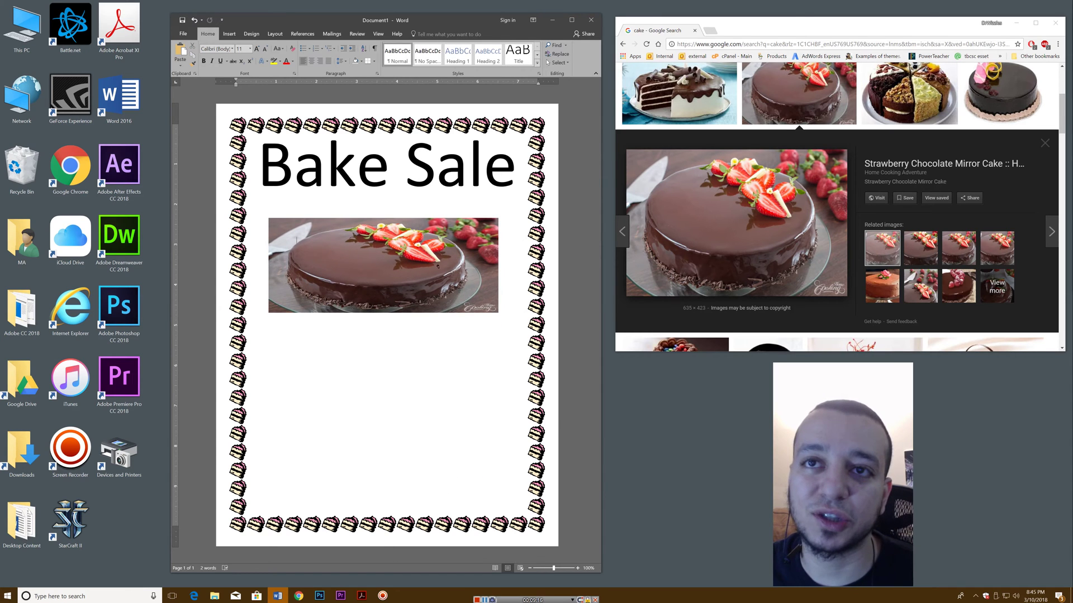
pyautogui.moveTo(438, 266)
pyautogui.mouseDown()
pyautogui.moveTo(446, 306)
pyautogui.moveTo(442, 264)
pyautogui.mouseUp()
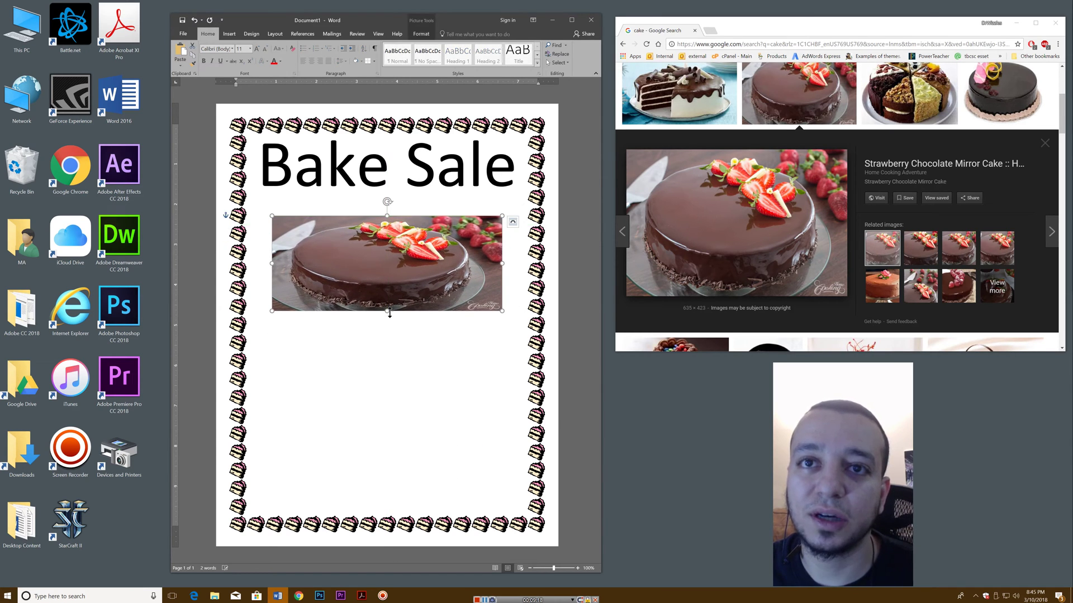
pyautogui.moveTo(387, 311); pyautogui.dragTo(387, 361)
pyautogui.moveTo(501, 363)
pyautogui.mouseDown()
pyautogui.moveTo(486, 352)
pyautogui.moveTo(539, 387)
pyautogui.moveTo(441, 325)
pyautogui.moveTo(496, 357)
pyautogui.mouseUp()
pyautogui.moveTo(412, 349)
pyautogui.mouseDown()
pyautogui.moveTo(424, 373)
pyautogui.moveTo(418, 363)
pyautogui.mouseUp()
pyautogui.moveTo(427, 324); pyautogui.dragTo(425, 336)
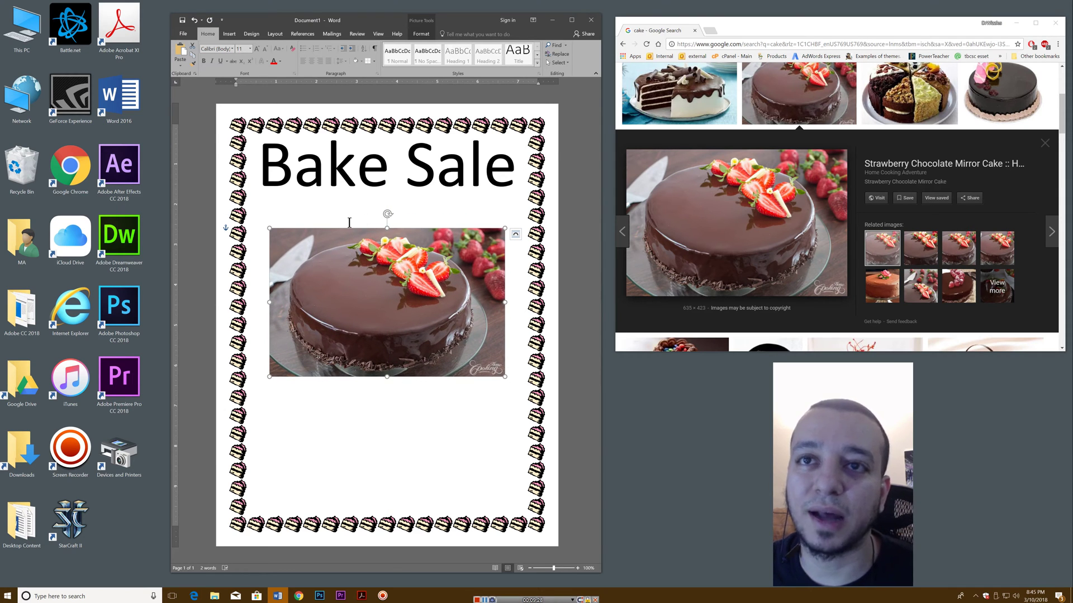
pyautogui.moveTo(456, 314); pyautogui.dragTo(456, 292)
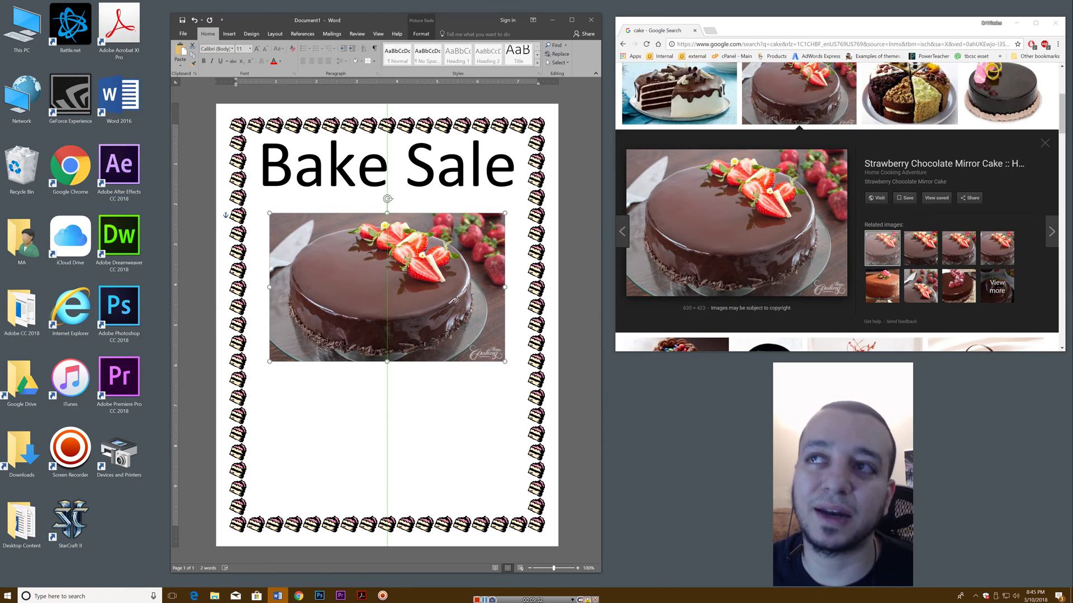
# - Copy the Velvet Chocolate Cake image from Chrome and delete the strawberry cake picture from the flyer
pyautogui.scroll(3, 858, 188)
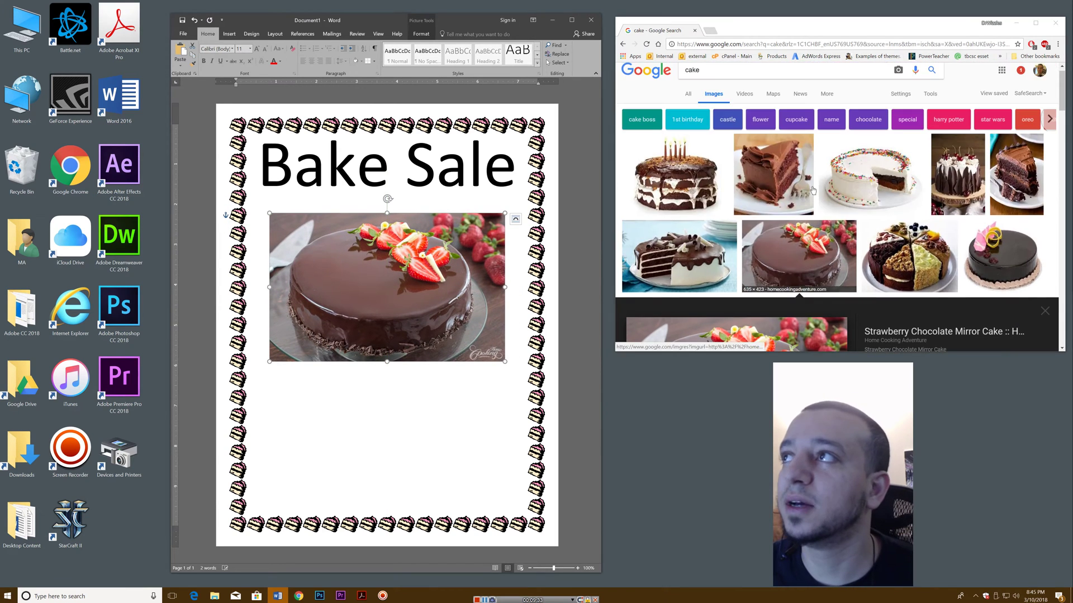
pyautogui.click(1016, 261)
pyautogui.scroll(2, 769, 226)
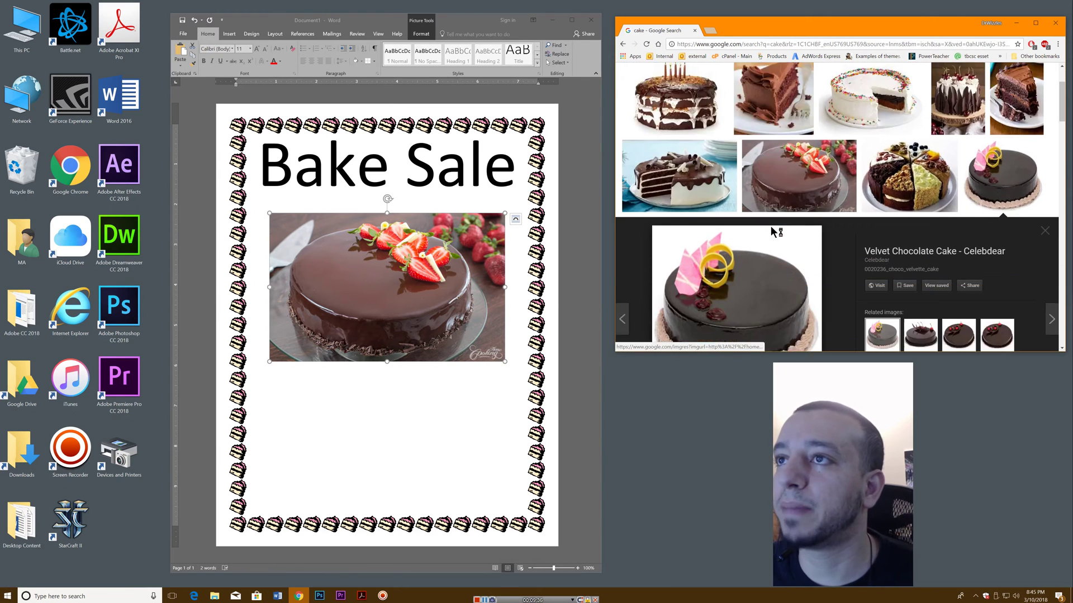
pyautogui.scroll(-2, 770, 226)
pyautogui.scroll(2, 749, 239)
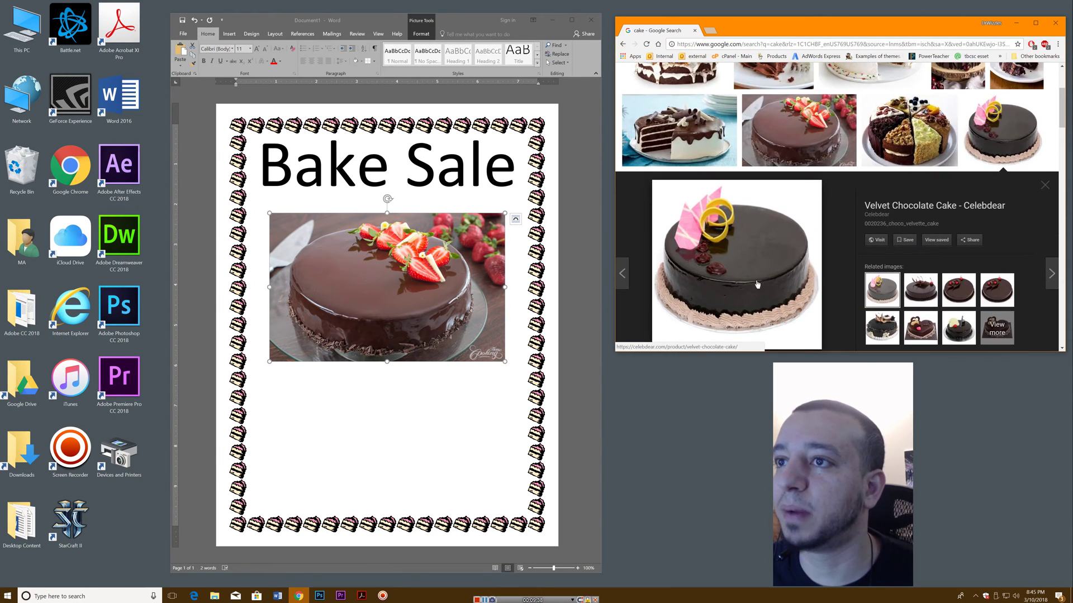
pyautogui.rightClick(724, 256)
pyautogui.click(756, 338)
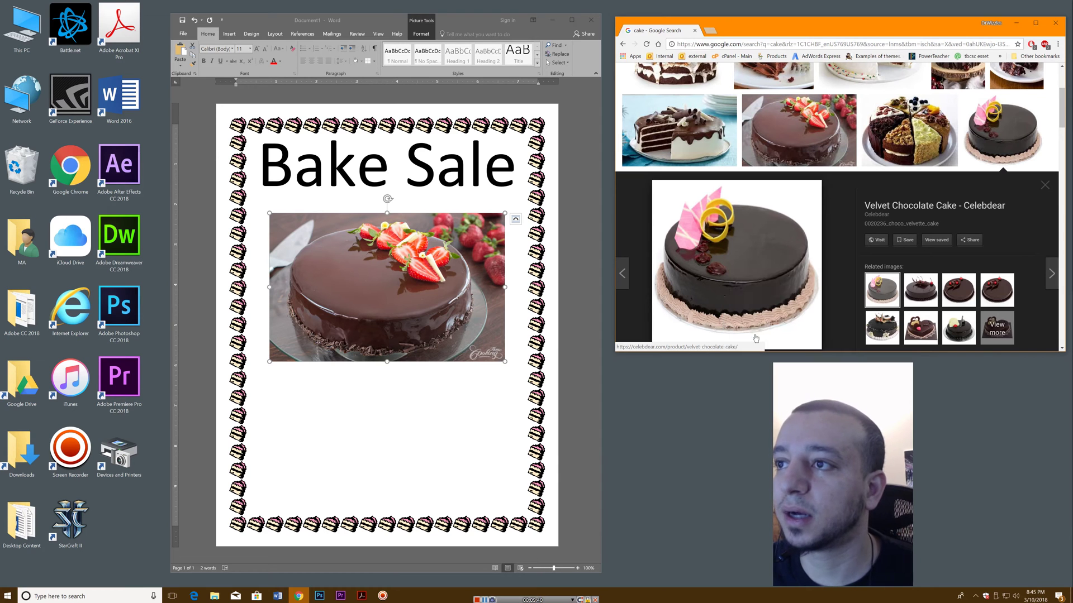
pyautogui.click(405, 326)
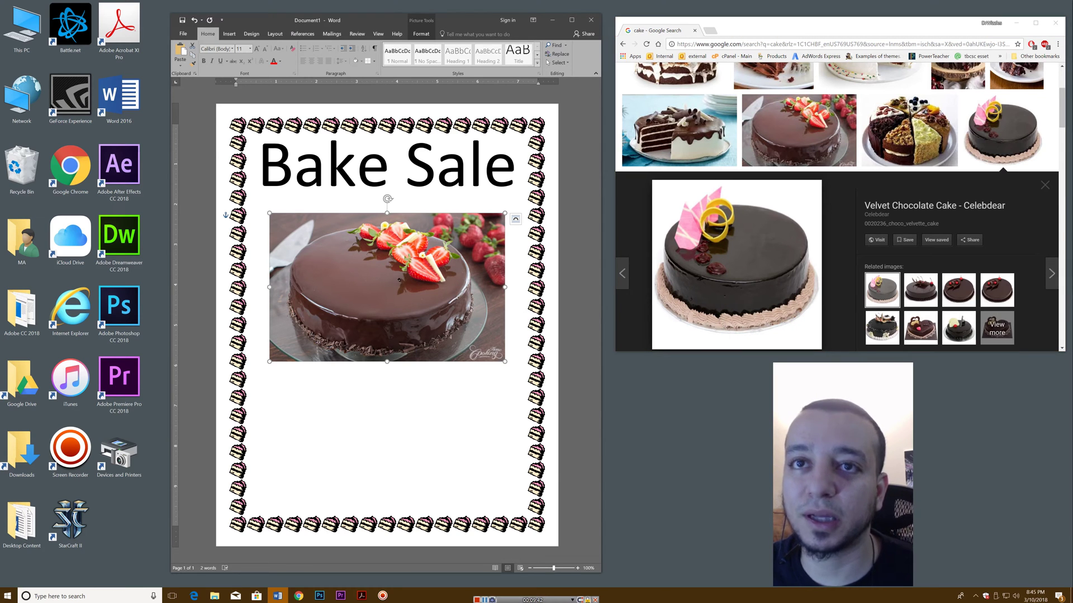
pyautogui.press('Delete')
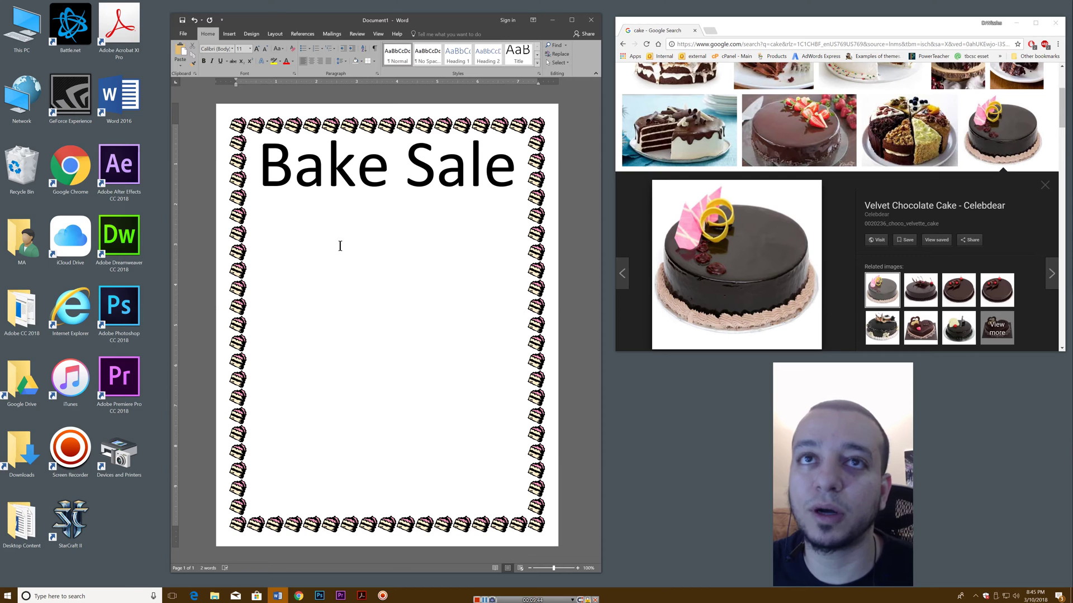
# - Paste the Velvet Chocolate Cake picture into the flyer and set it behind the text
pyautogui.rightClick(291, 229)
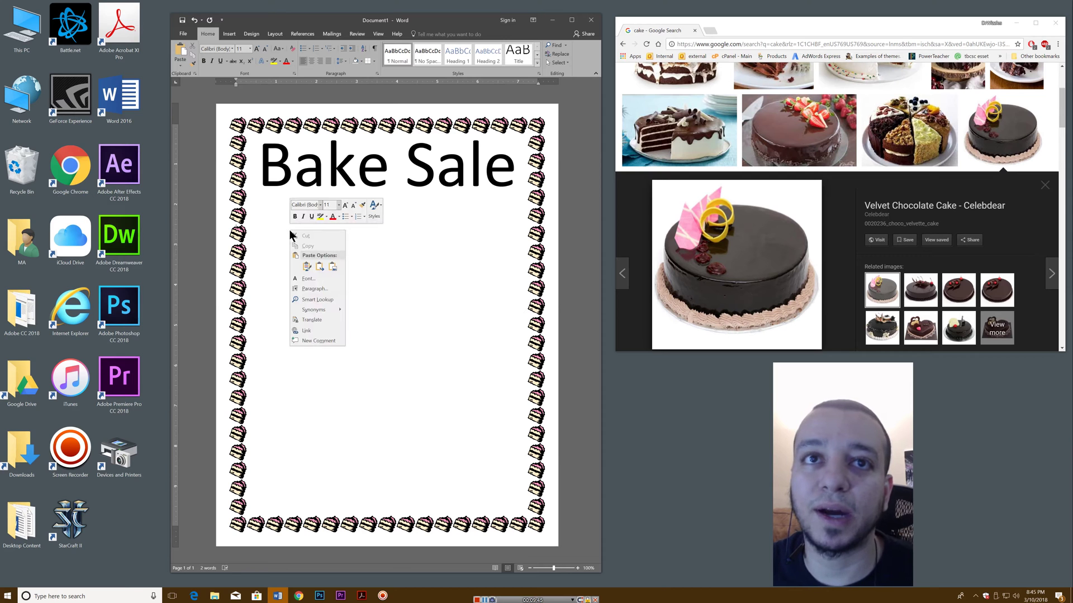
pyautogui.click(306, 268)
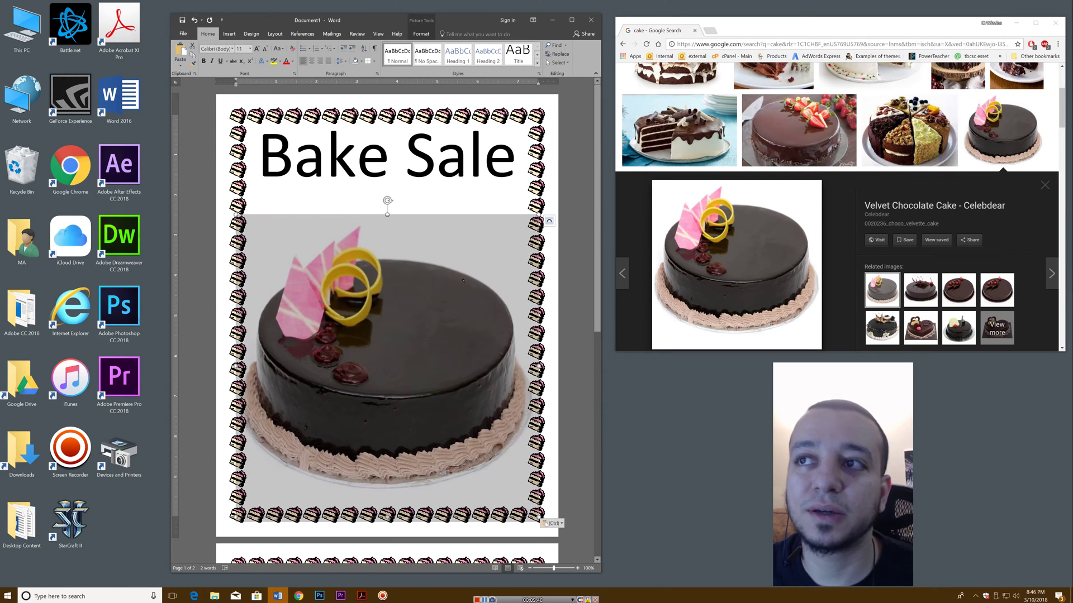
pyautogui.click(490, 187)
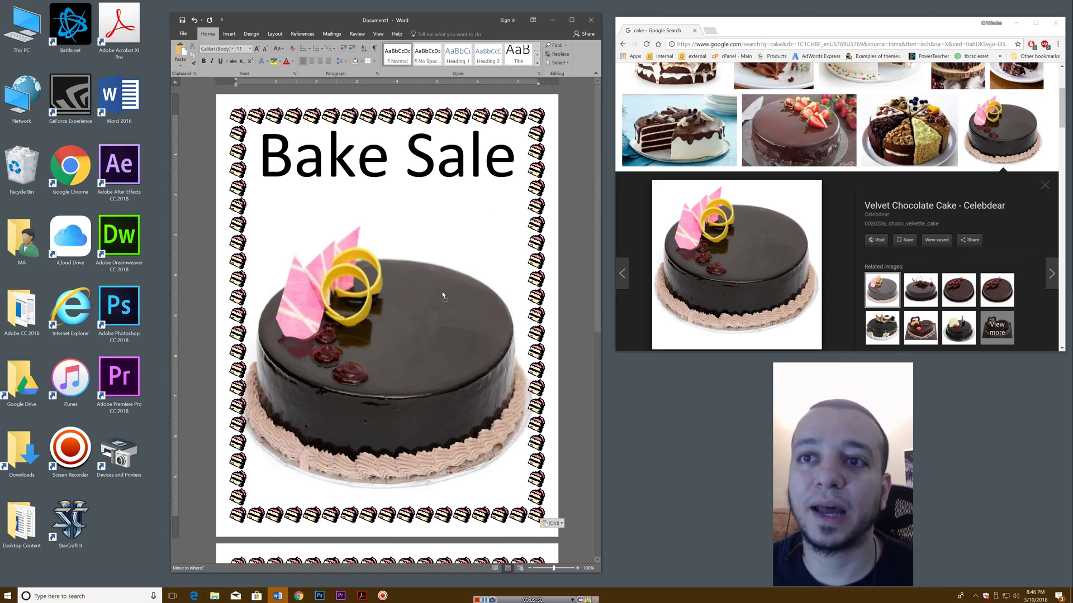
pyautogui.click(443, 295)
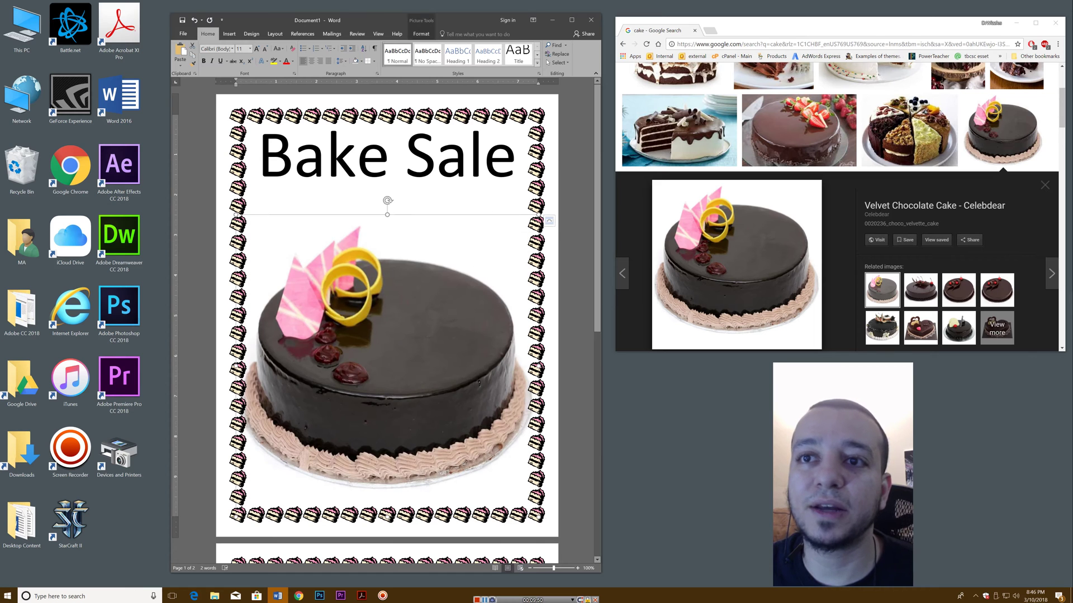
pyautogui.click(549, 221)
pyautogui.click(607, 300)
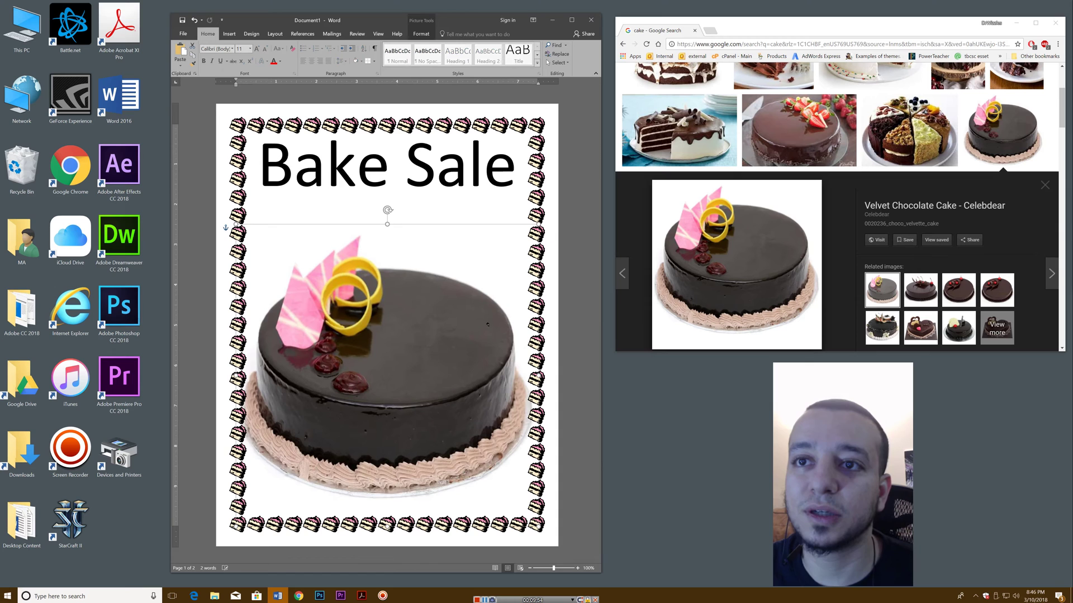
# - Drag the chocolate cake picture up to sit just beneath the Bake Sale title
pyautogui.moveTo(508, 453); pyautogui.dragTo(491, 388)
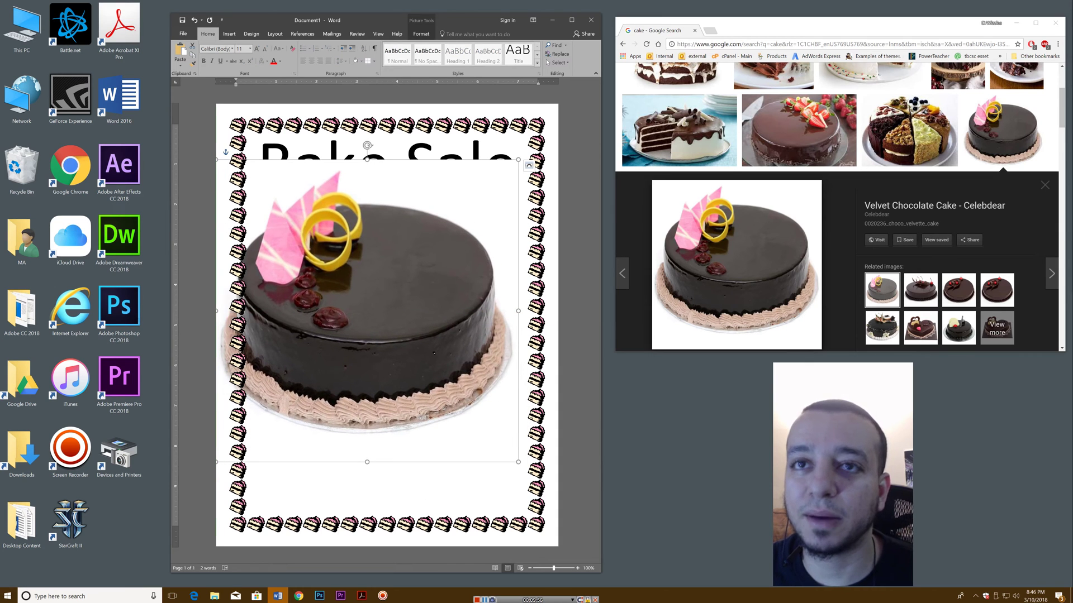
pyautogui.moveTo(418, 276); pyautogui.dragTo(450, 286)
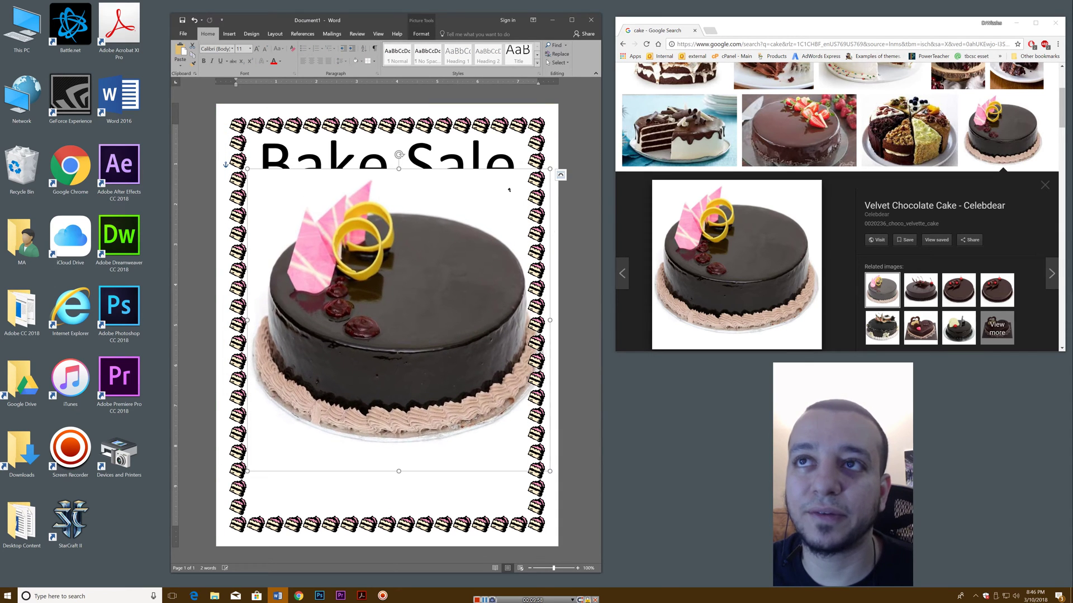
pyautogui.click(560, 175)
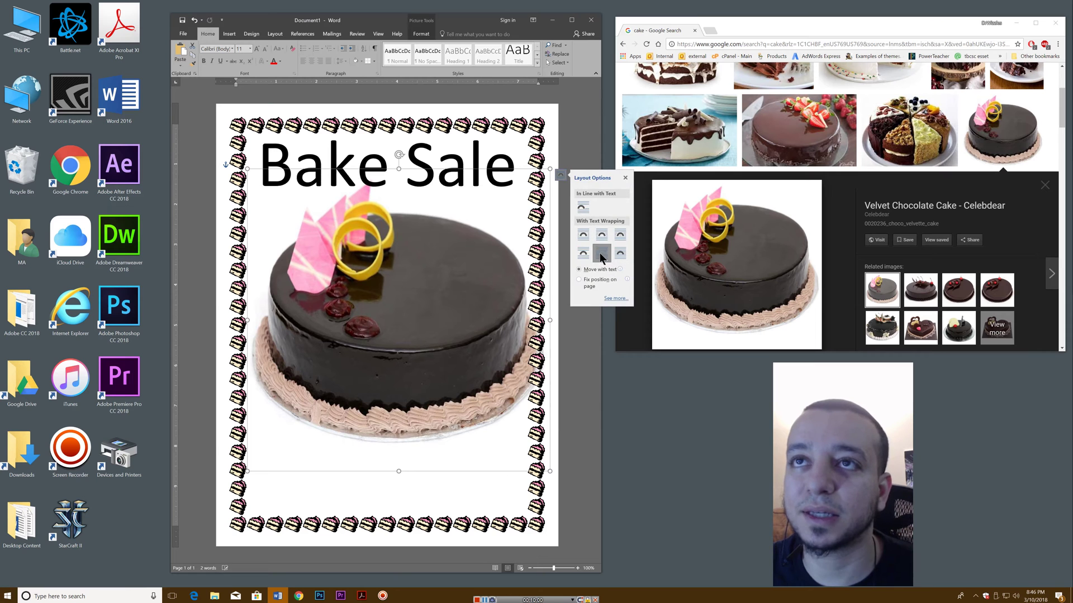
pyautogui.moveTo(416, 288); pyautogui.dragTo(372, 289)
pyautogui.click(404, 162)
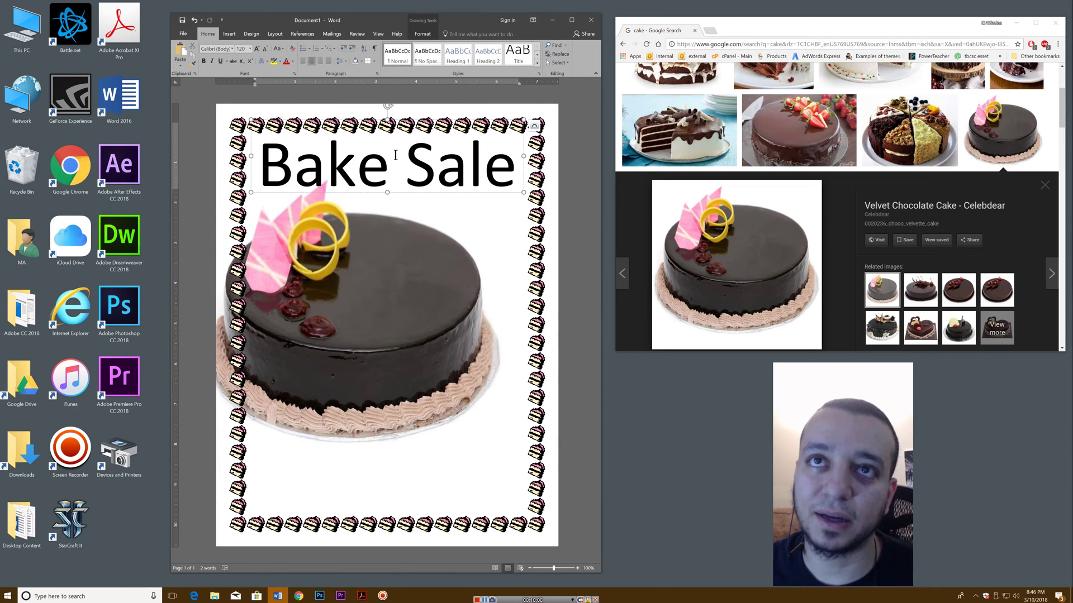
# - Set the Bake Sale title box to No Fill and move the cake picture up behind it
pyautogui.click(423, 33)
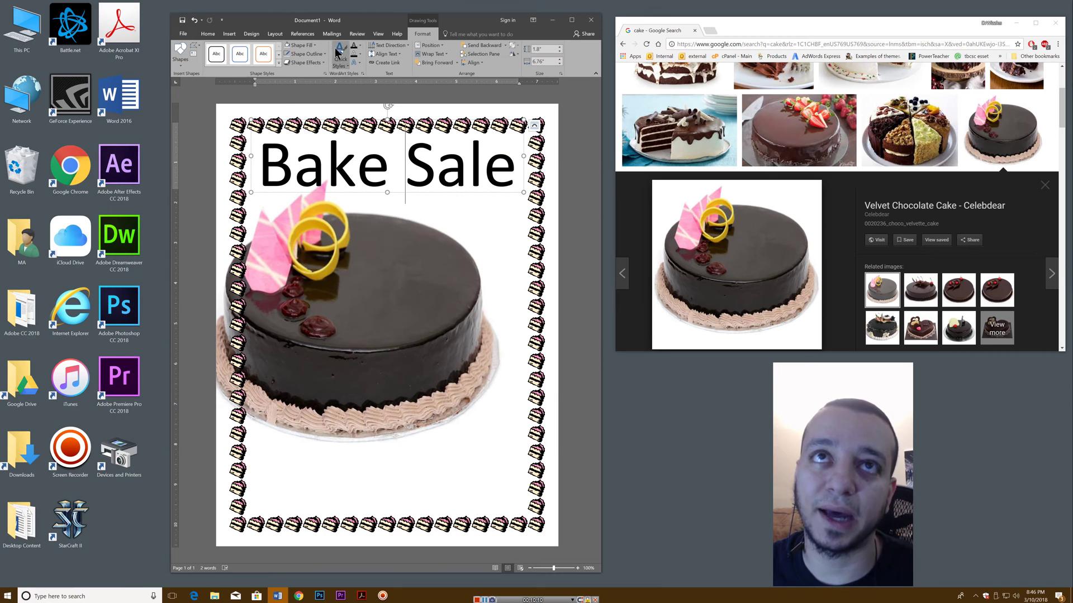
pyautogui.click(300, 45)
pyautogui.click(299, 110)
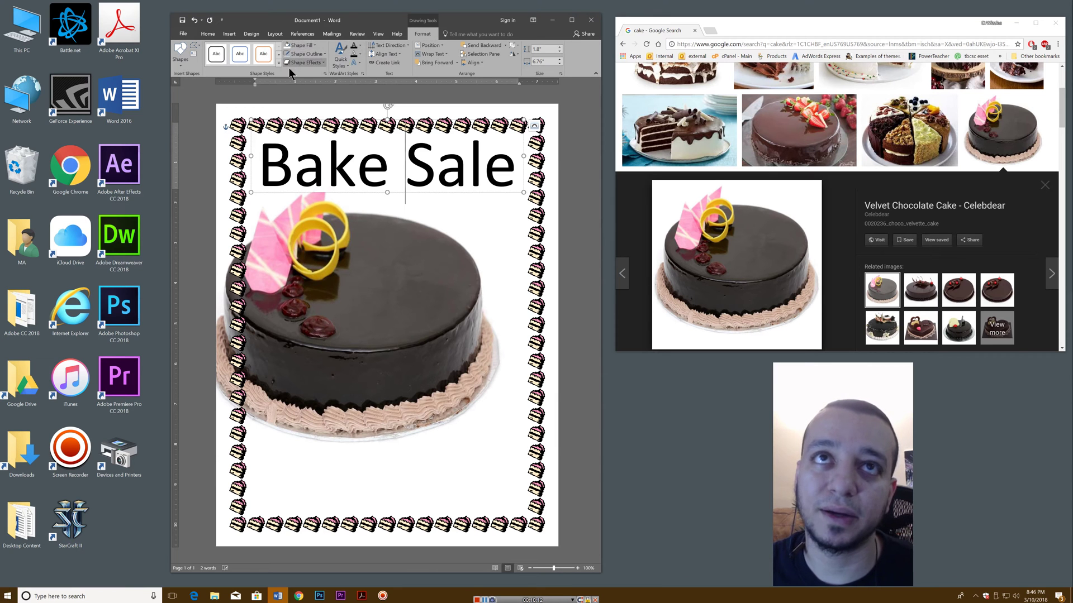
pyautogui.moveTo(409, 298); pyautogui.dragTo(395, 248)
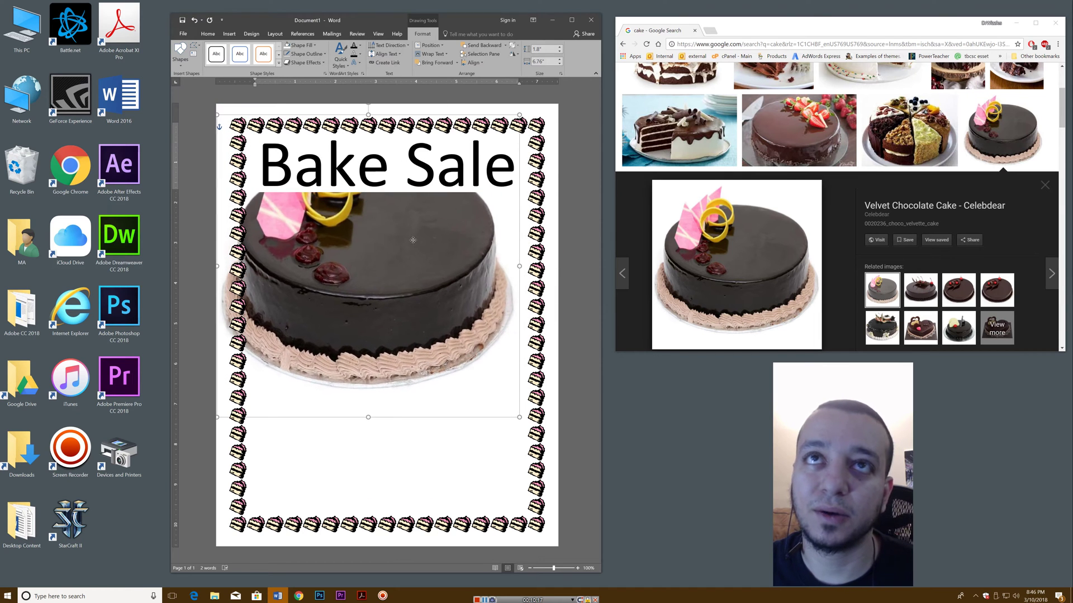
# - Reapply No Fill to the title box, then raise and shrink the cake picture
pyautogui.click(418, 34)
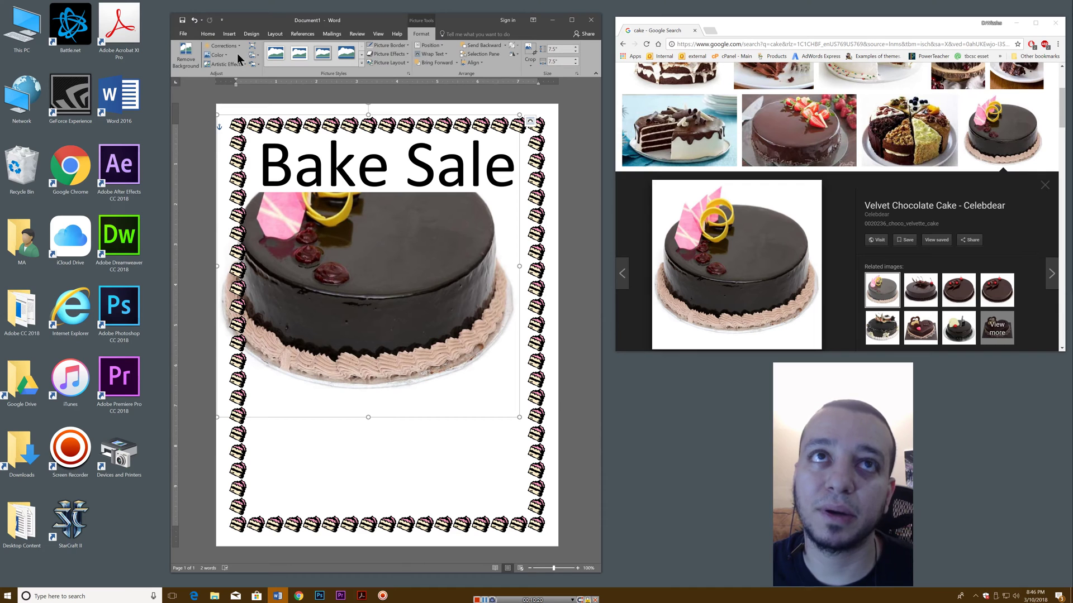
pyautogui.click(403, 158)
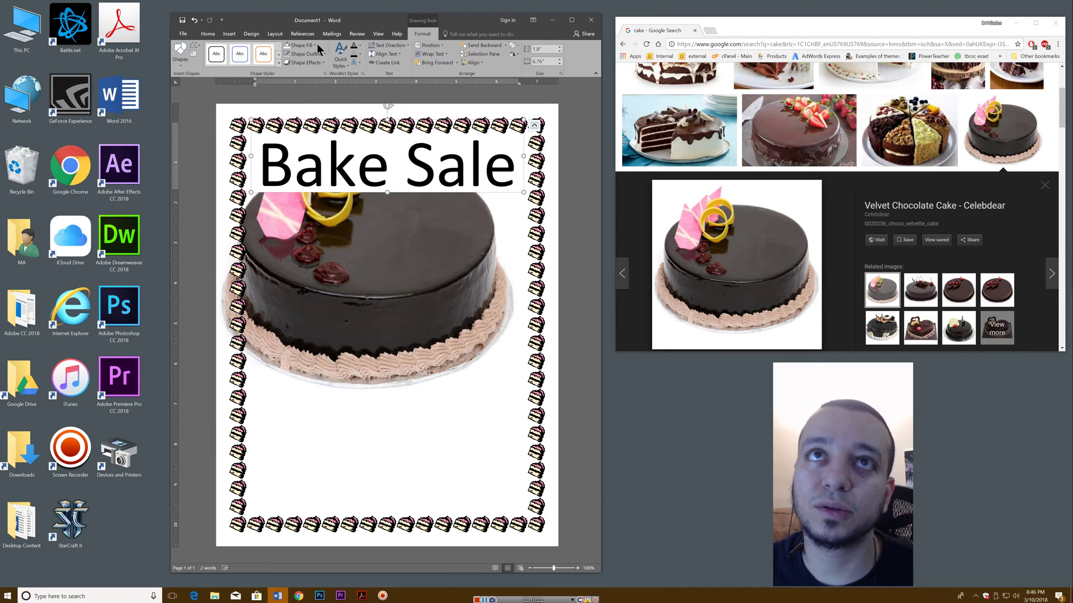
pyautogui.click(311, 47)
pyautogui.click(304, 120)
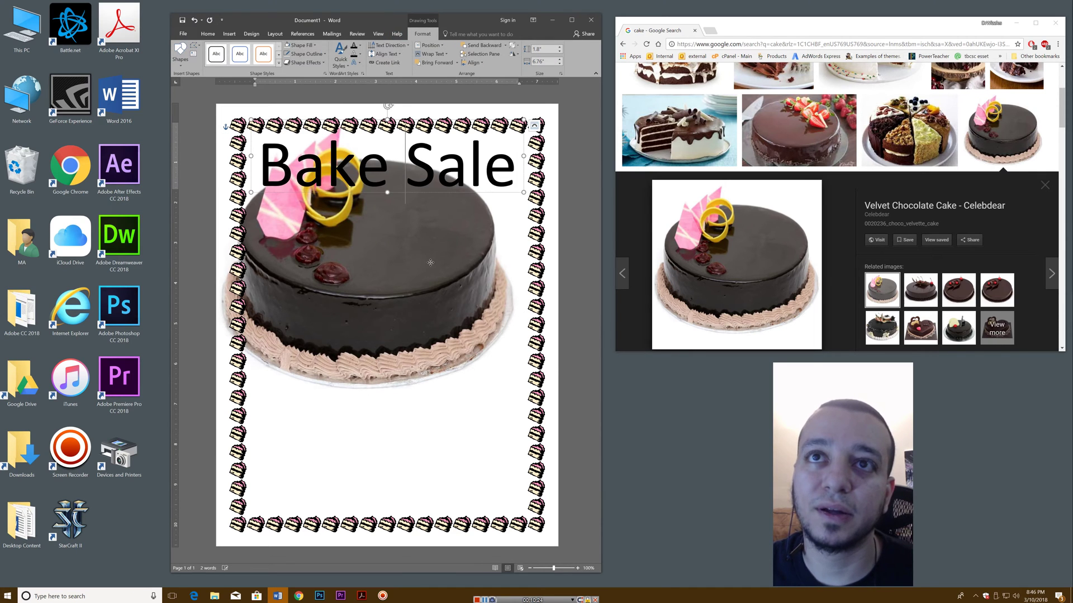
pyautogui.moveTo(363, 292); pyautogui.dragTo(404, 318)
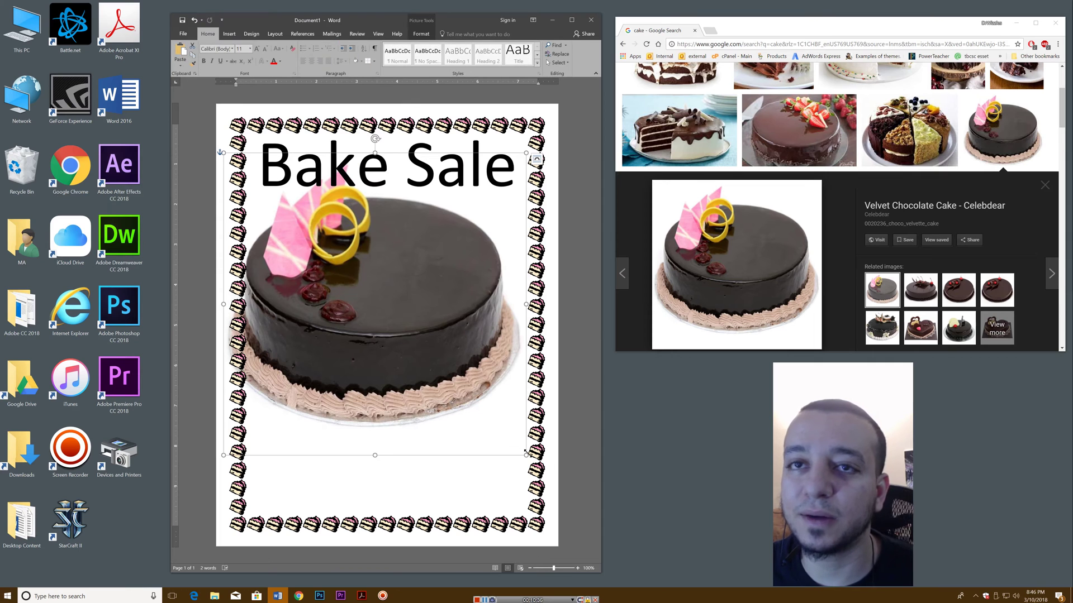
pyautogui.moveTo(526, 453); pyautogui.dragTo(457, 386)
# - Drag the resized Velvet Chocolate Cake picture to the centre below Bake Sale and deselect it
pyautogui.moveTo(374, 279); pyautogui.dragTo(418, 308)
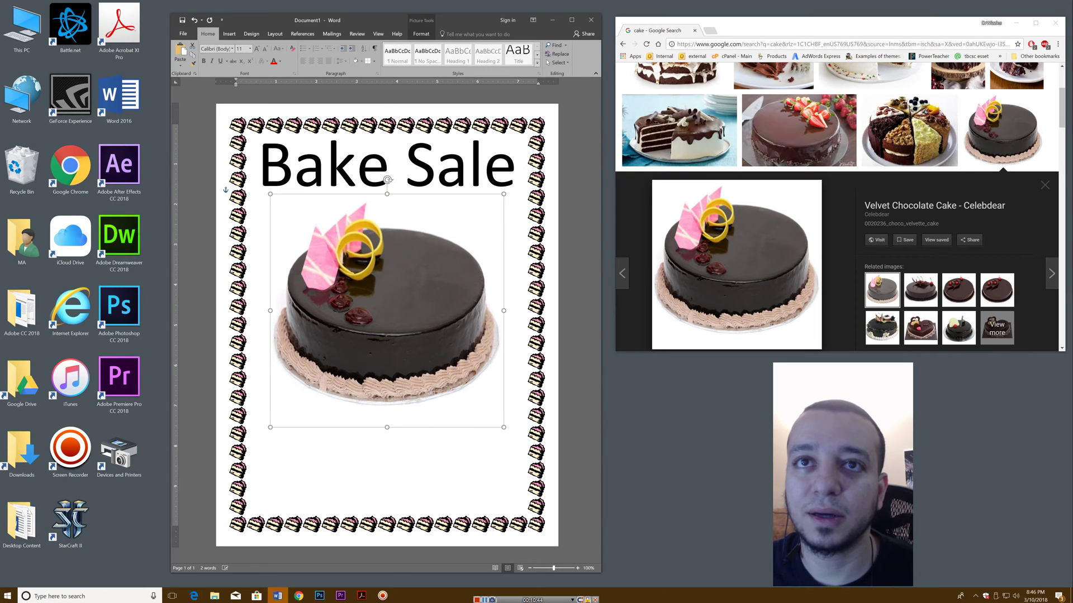
pyautogui.click(443, 415)
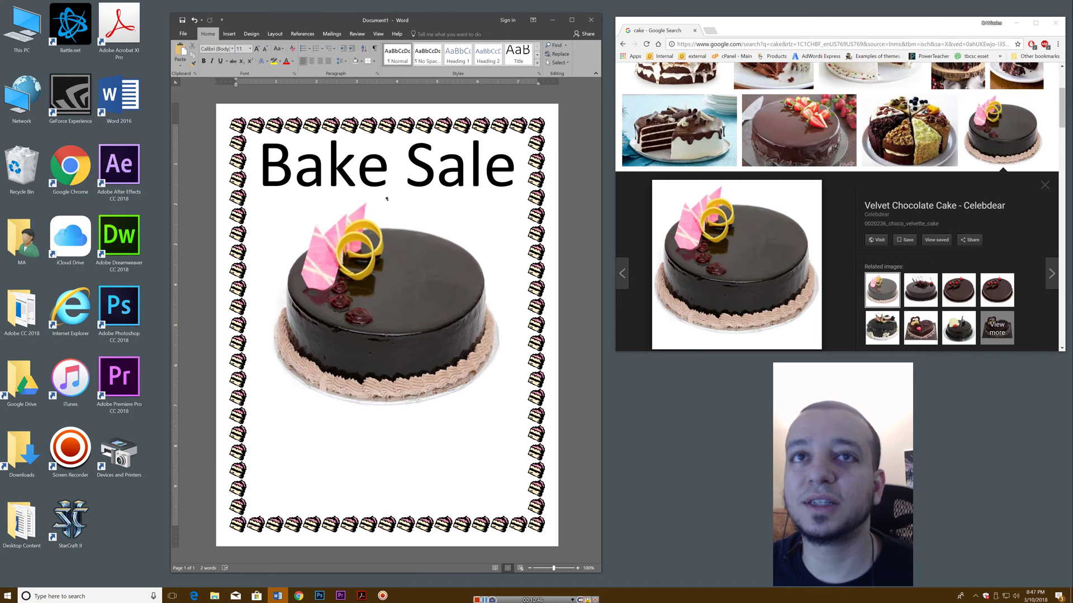
# - Scroll the cake results and preview the brain-shaped and Rainbow Heart cake images
pyautogui.scroll(3, 734, 239)
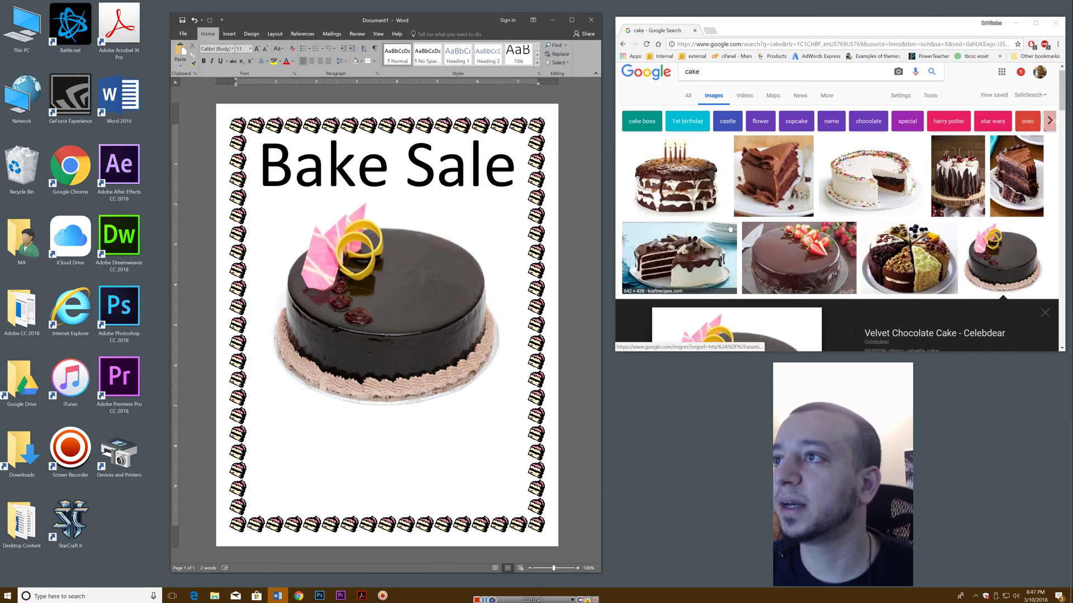
pyautogui.scroll(-10, 733, 239)
pyautogui.scroll(-3, 734, 239)
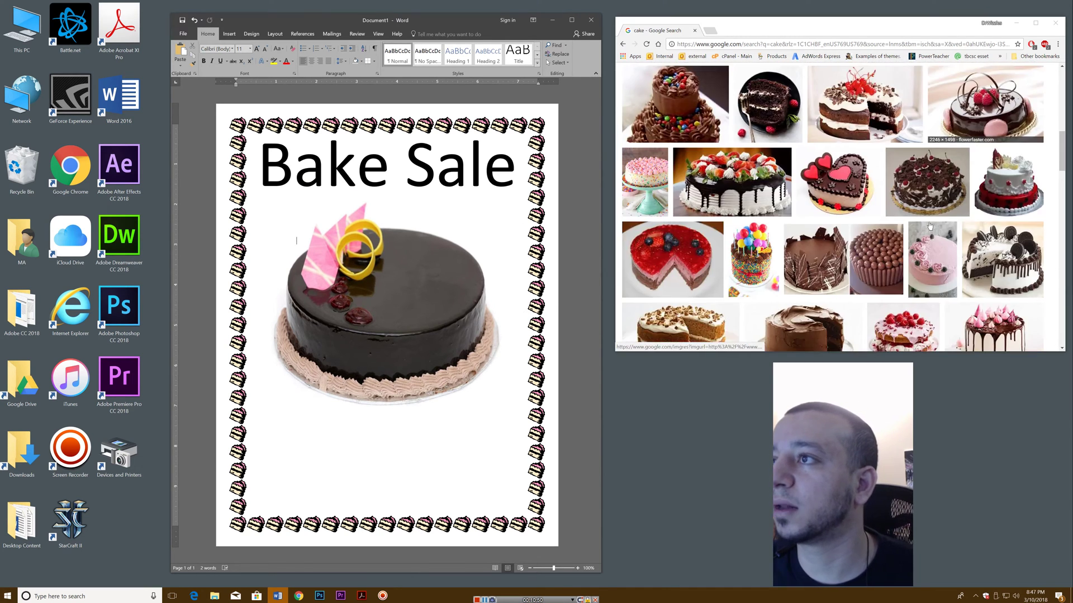
pyautogui.scroll(-10, 824, 264)
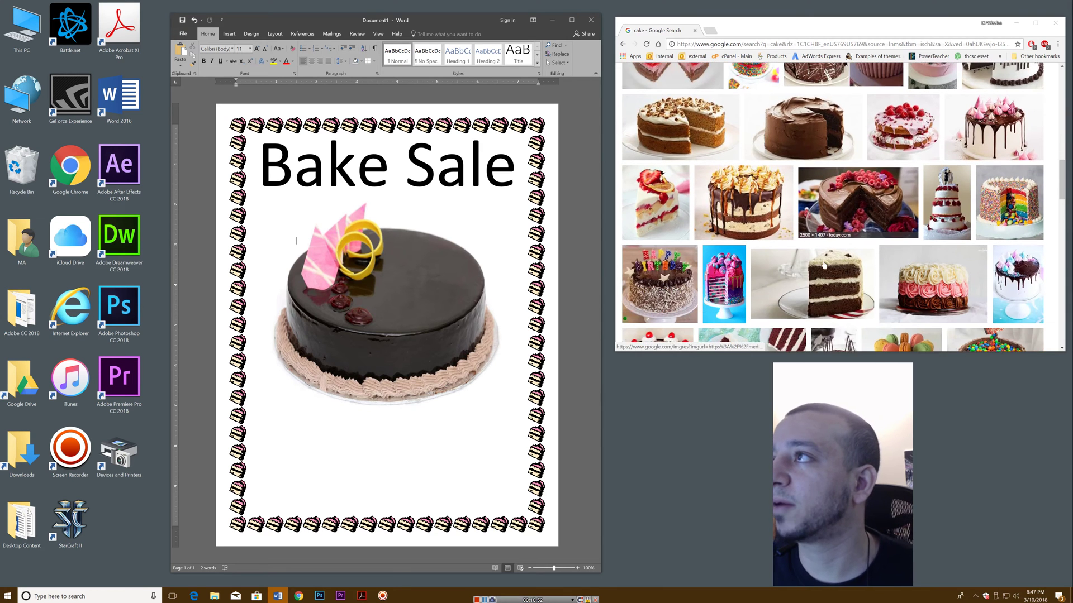
pyautogui.scroll(-5, 824, 264)
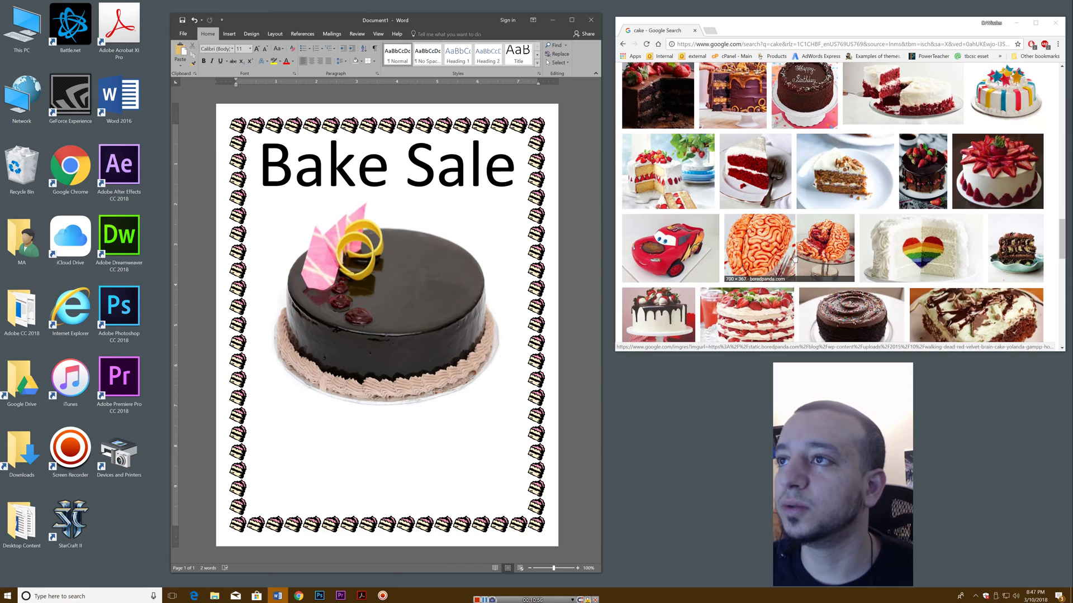
pyautogui.click(823, 241)
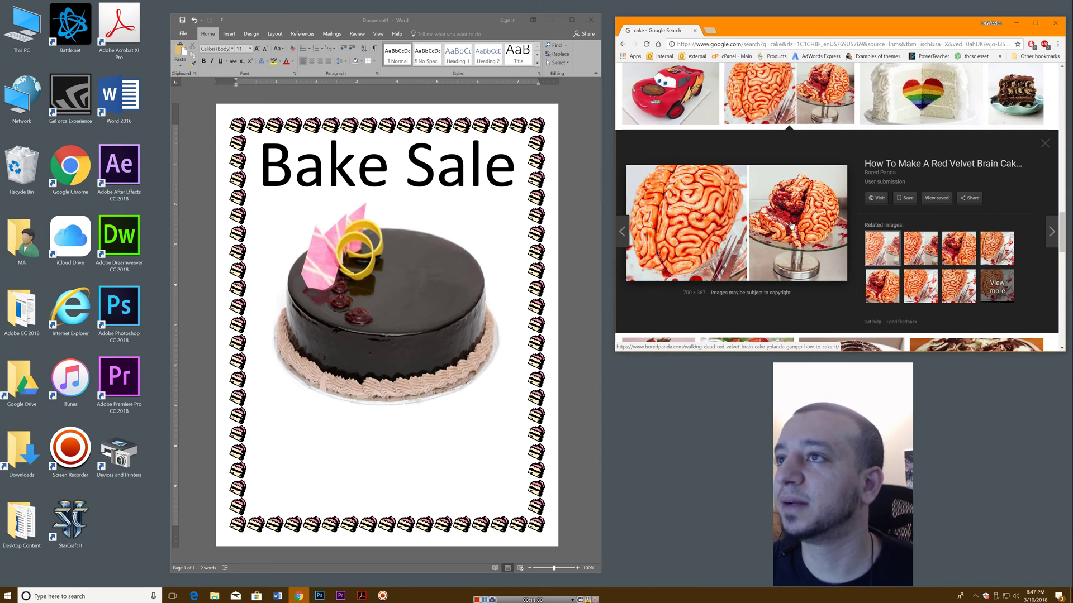
pyautogui.scroll(2, 791, 225)
pyautogui.scroll(1, 921, 240)
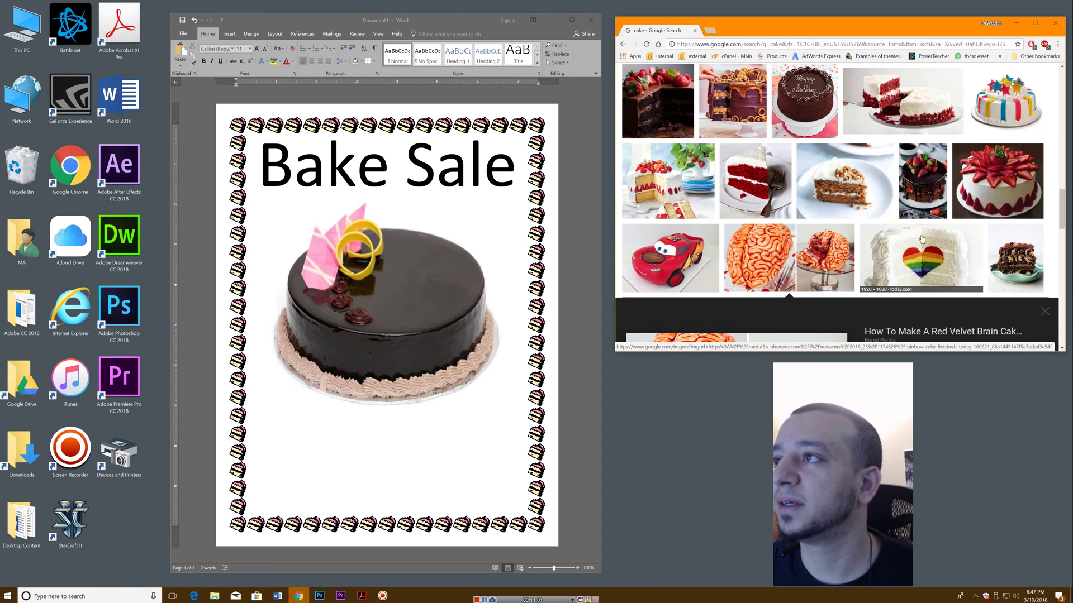
pyautogui.click(930, 266)
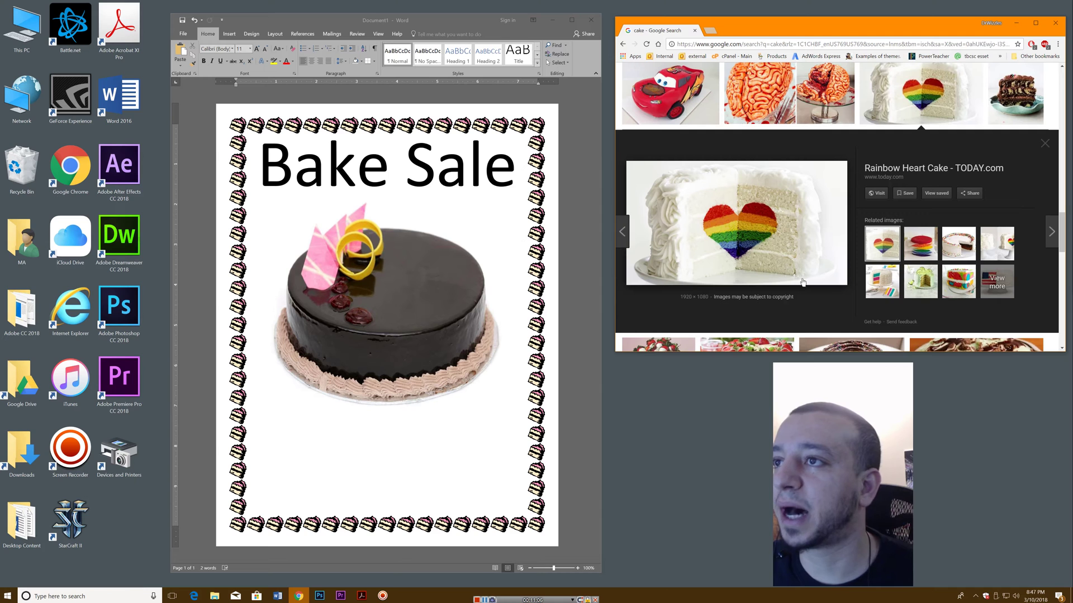
# - Preview the ice cream cake, birthday cake and blue flower cake images
pyautogui.scroll(-1, 926, 260)
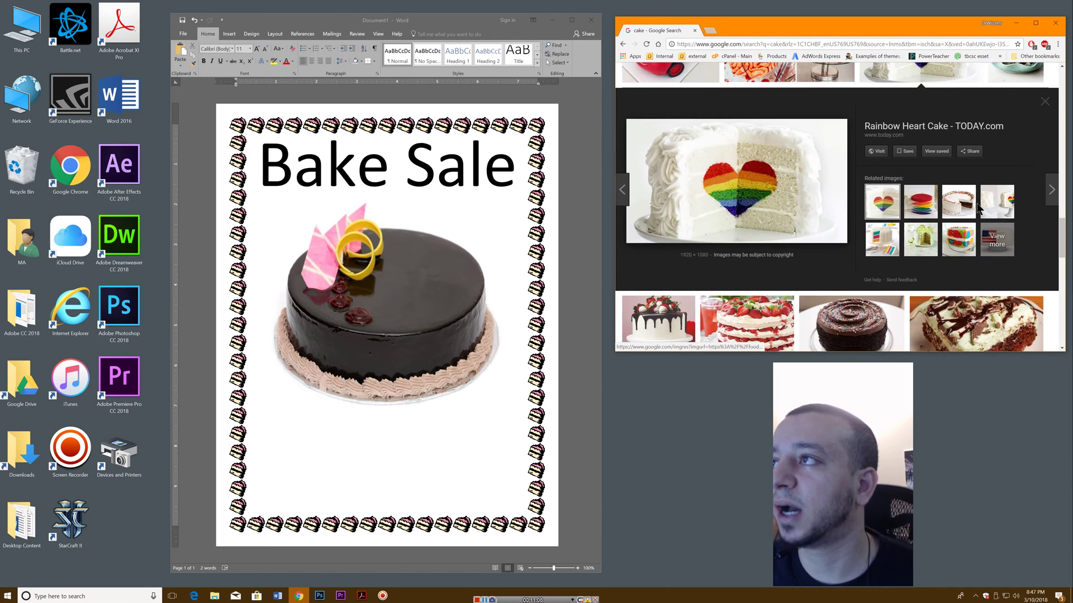
pyautogui.click(969, 202)
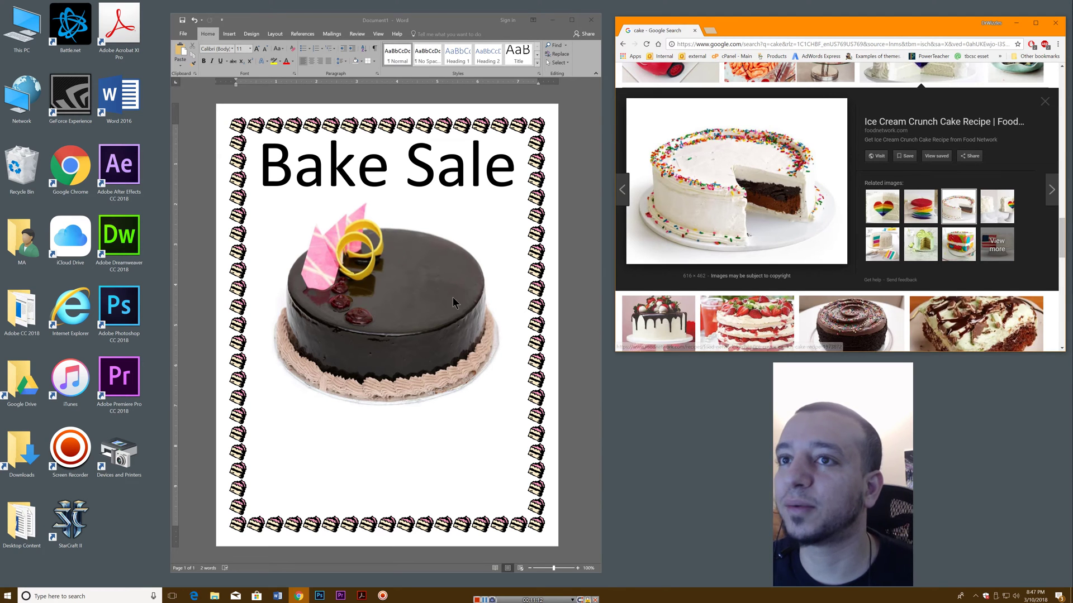
pyautogui.scroll(-1, 779, 263)
pyautogui.scroll(-2, 779, 264)
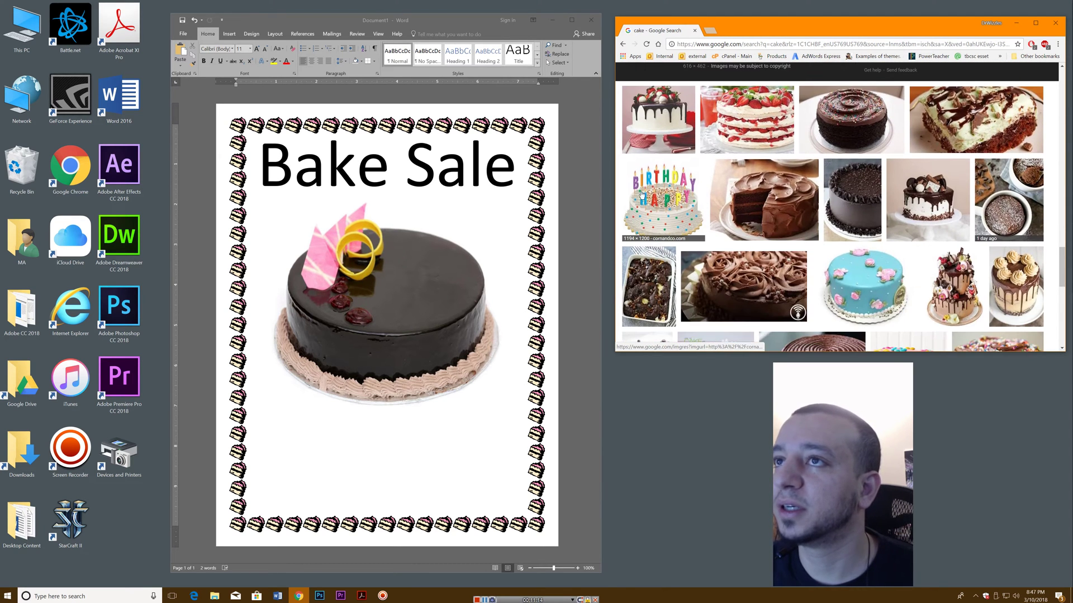
pyautogui.click(654, 189)
pyautogui.scroll(-3, 850, 224)
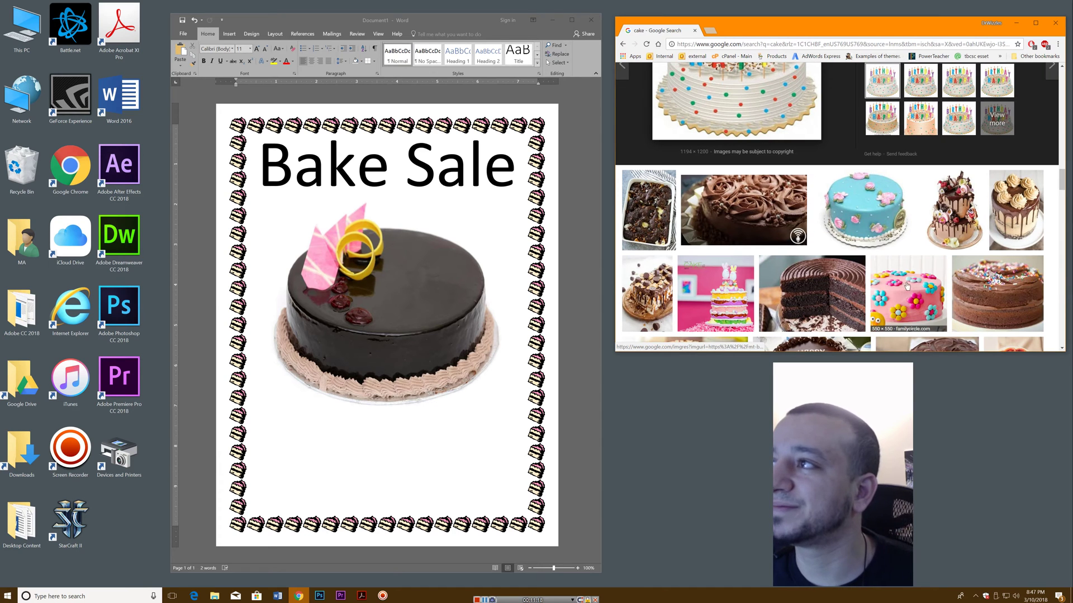
pyautogui.click(876, 226)
# - Scroll further to preview the Turkey Holiday Cakelette image, then return to the flyer
pyautogui.scroll(-3, 872, 272)
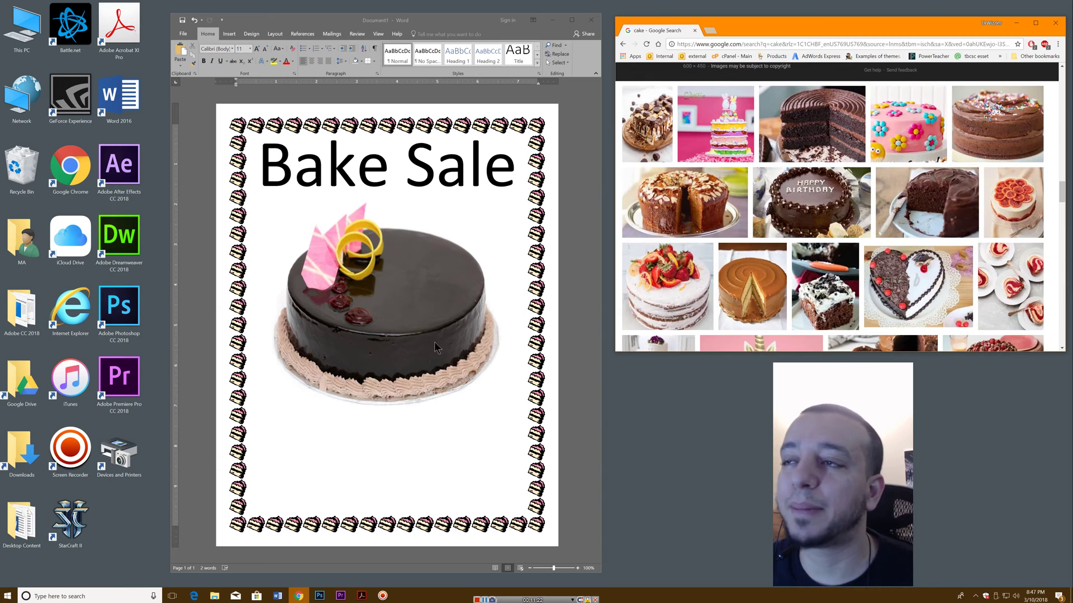
pyautogui.scroll(-3, 807, 259)
pyautogui.scroll(-4, 807, 259)
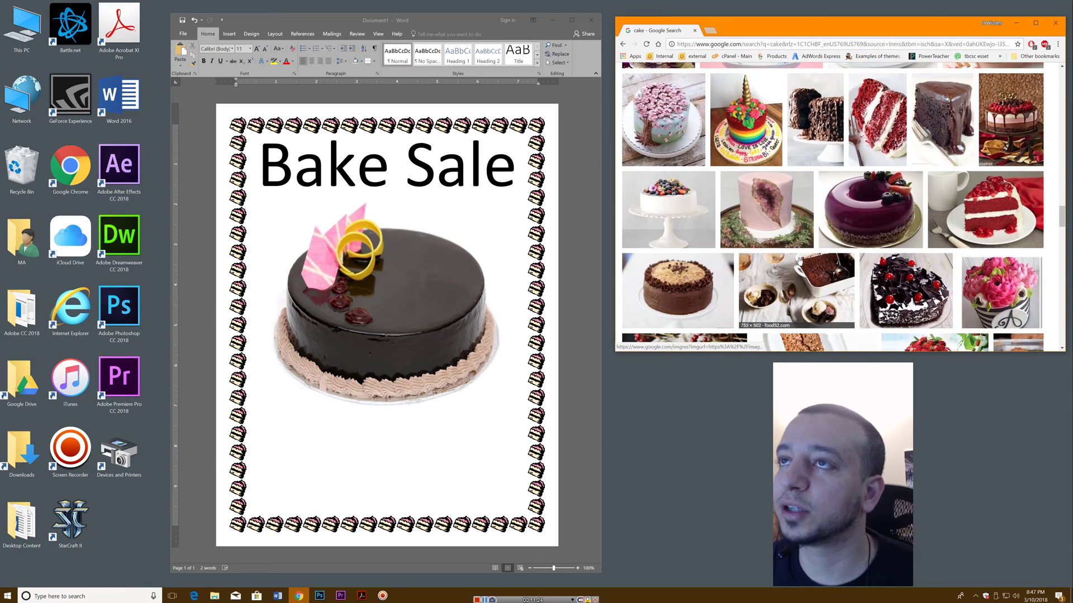
pyautogui.scroll(-3, 802, 266)
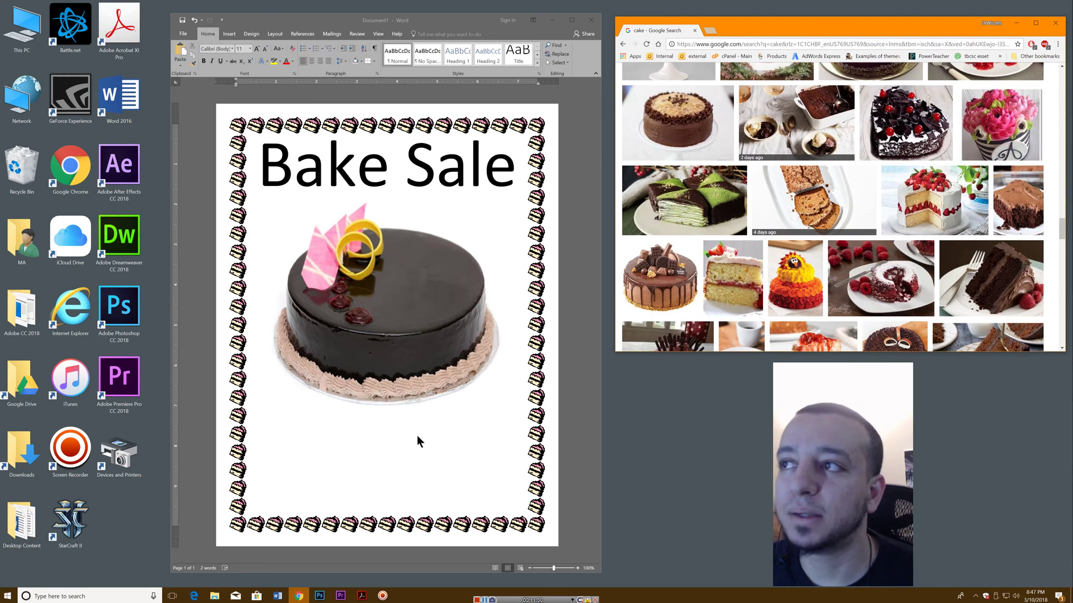
pyautogui.click(809, 283)
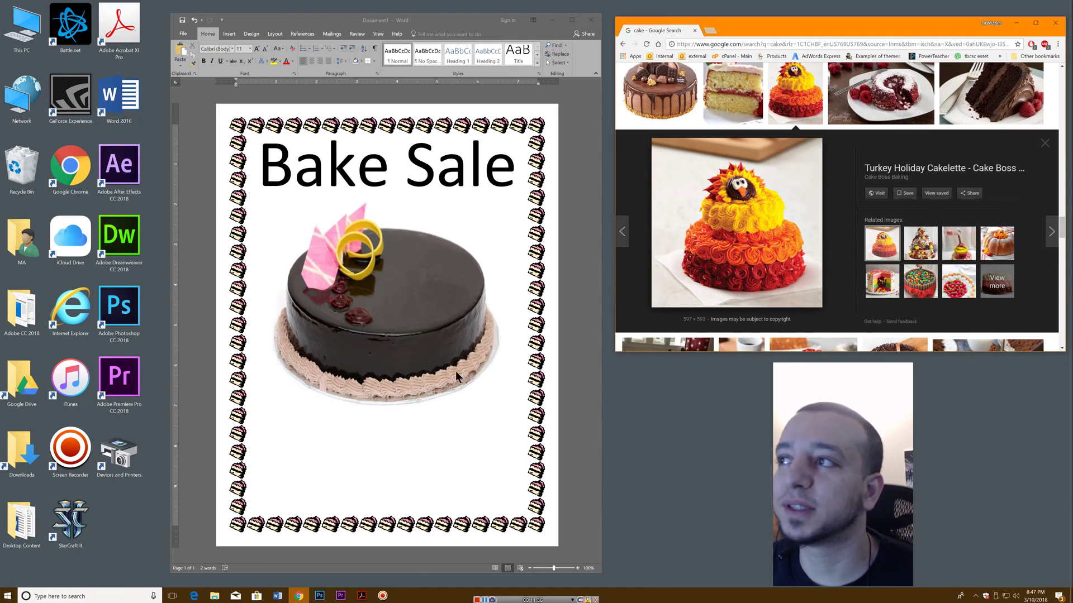
pyautogui.scroll(-5, 806, 303)
pyautogui.scroll(-3, 807, 304)
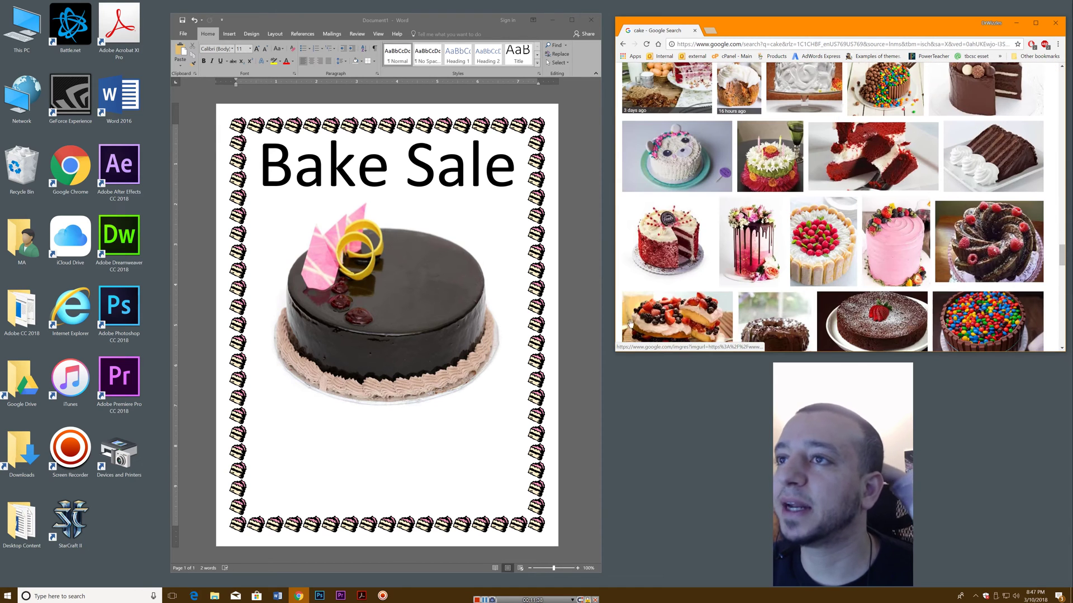
pyautogui.click(471, 440)
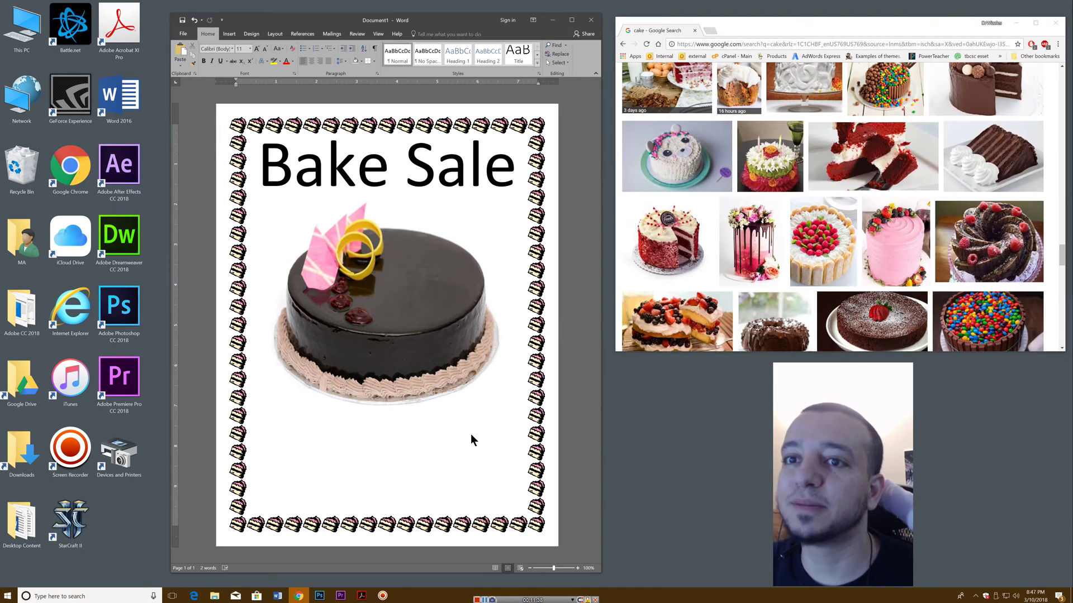
# - Draw a text box beneath the cake picture and centre its text
pyautogui.click(229, 33)
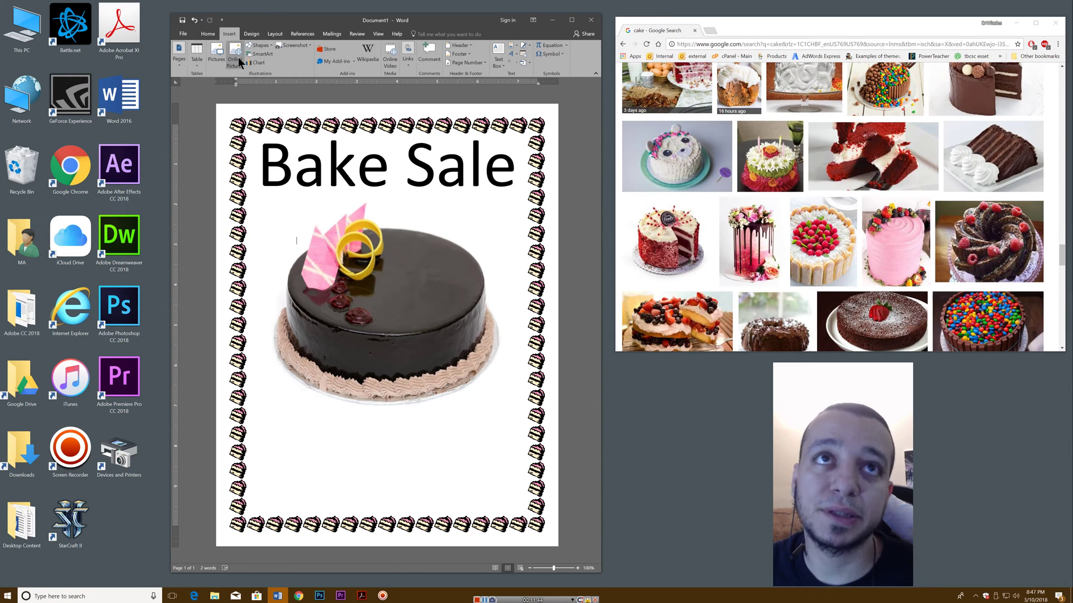
pyautogui.click(260, 45)
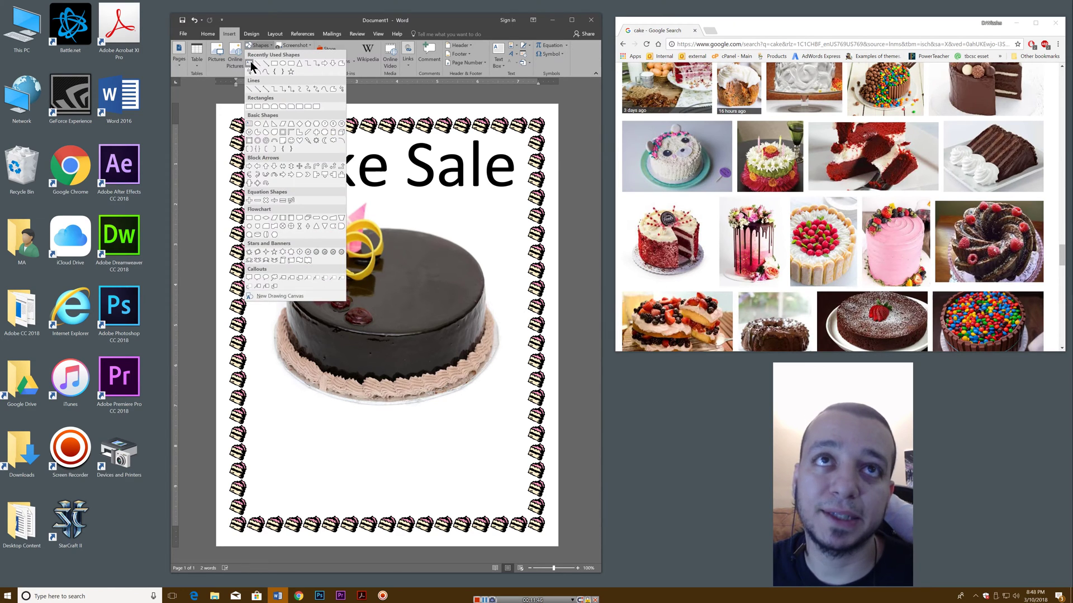
pyautogui.click(249, 63)
pyautogui.moveTo(277, 415); pyautogui.dragTo(506, 446)
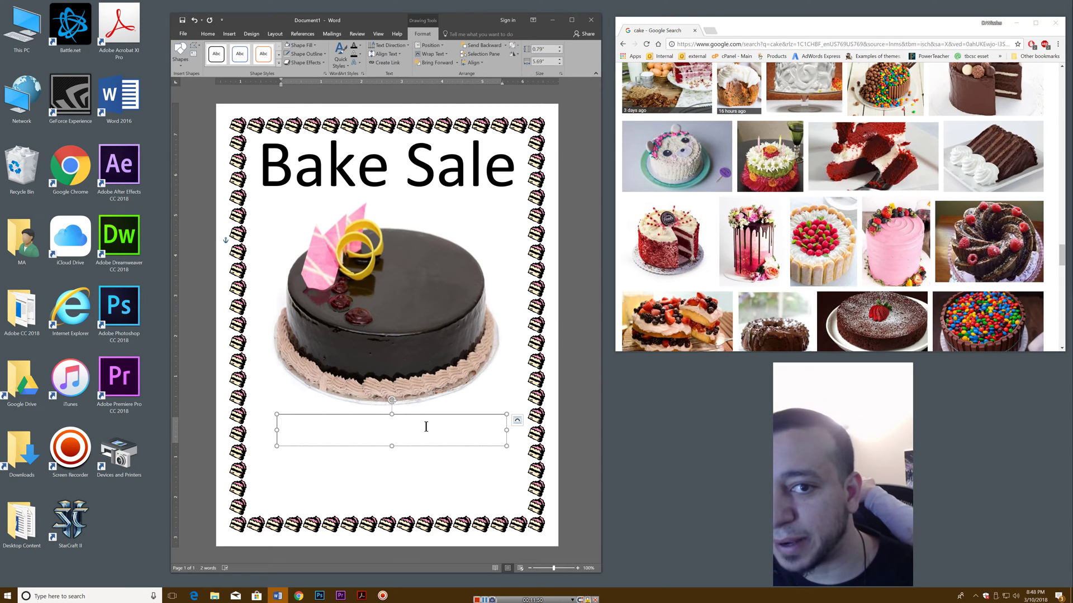
pyautogui.click(207, 33)
pyautogui.click(314, 61)
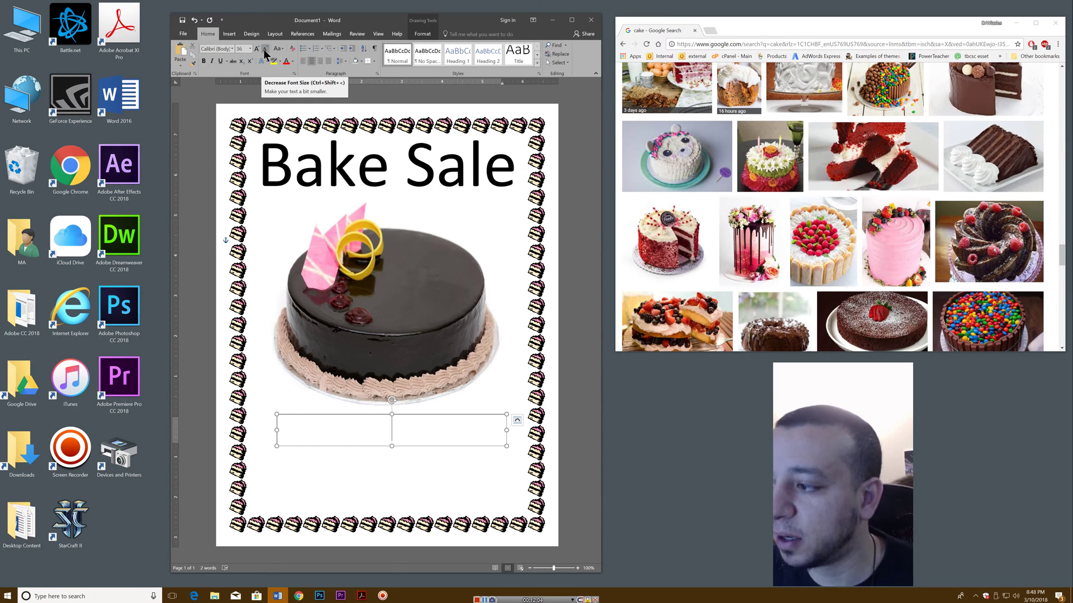
# - Type 'Friday, March 16, 2018' into the box under the cake and widen it leftward
pyautogui.click(1031, 598)
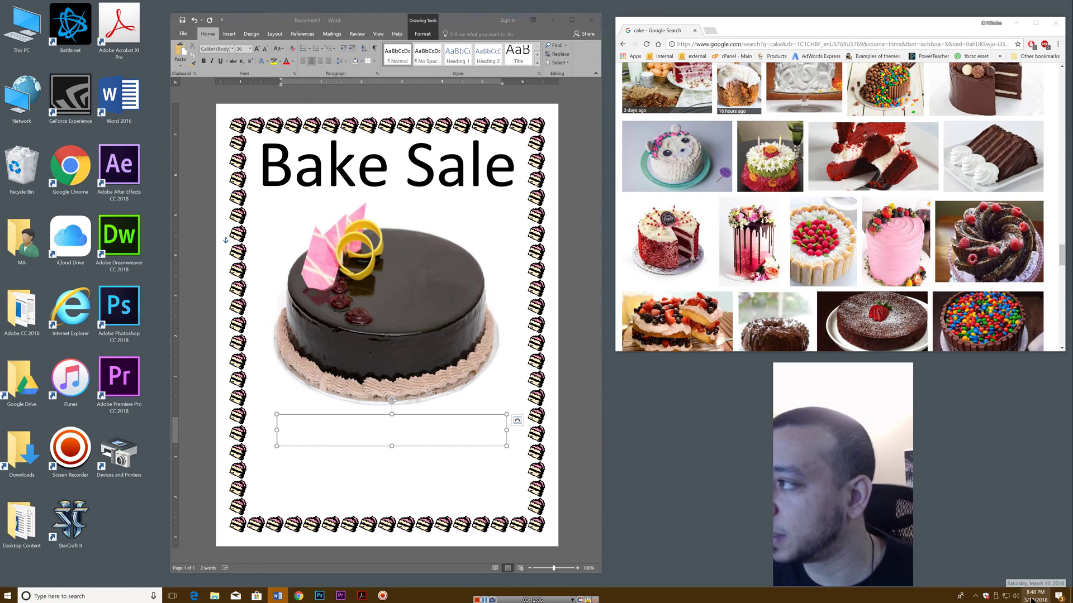
pyautogui.click(1031, 598)
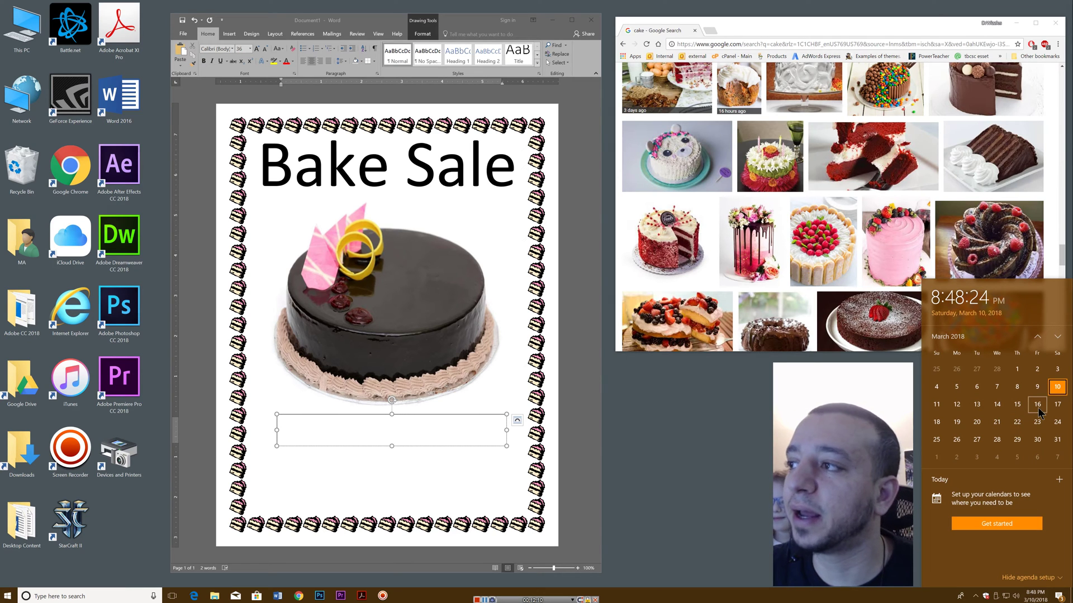
pyautogui.click(427, 423)
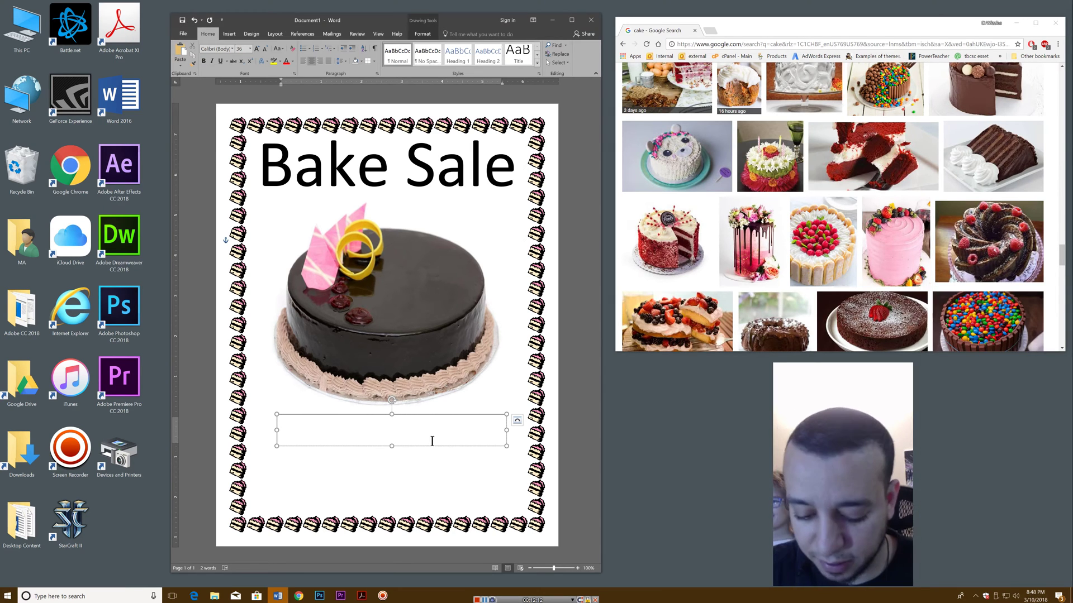
pyautogui.write('Friday,')
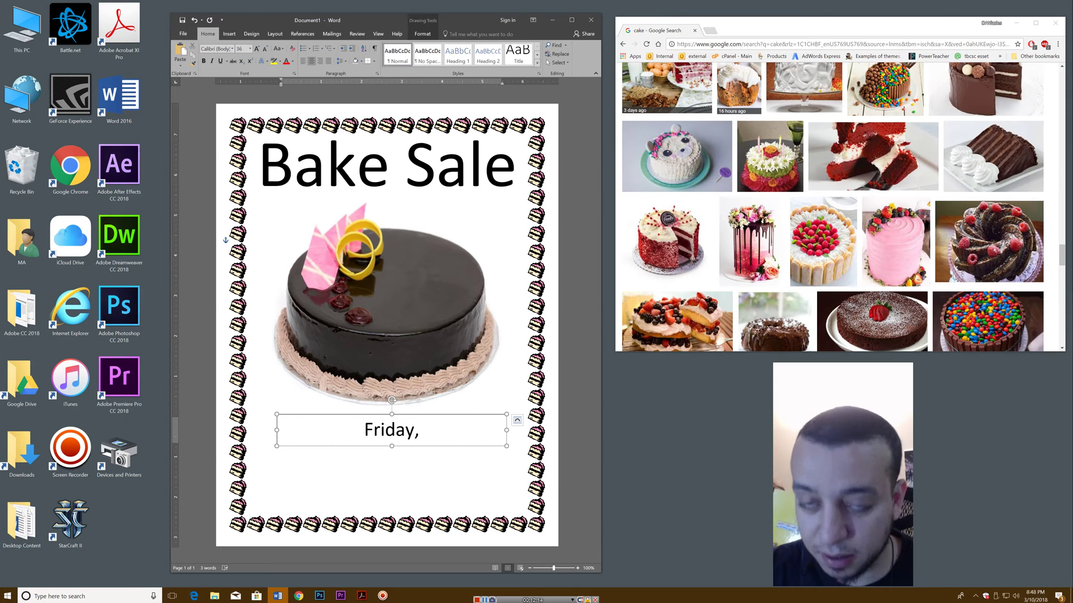
pyautogui.write(' Marc')
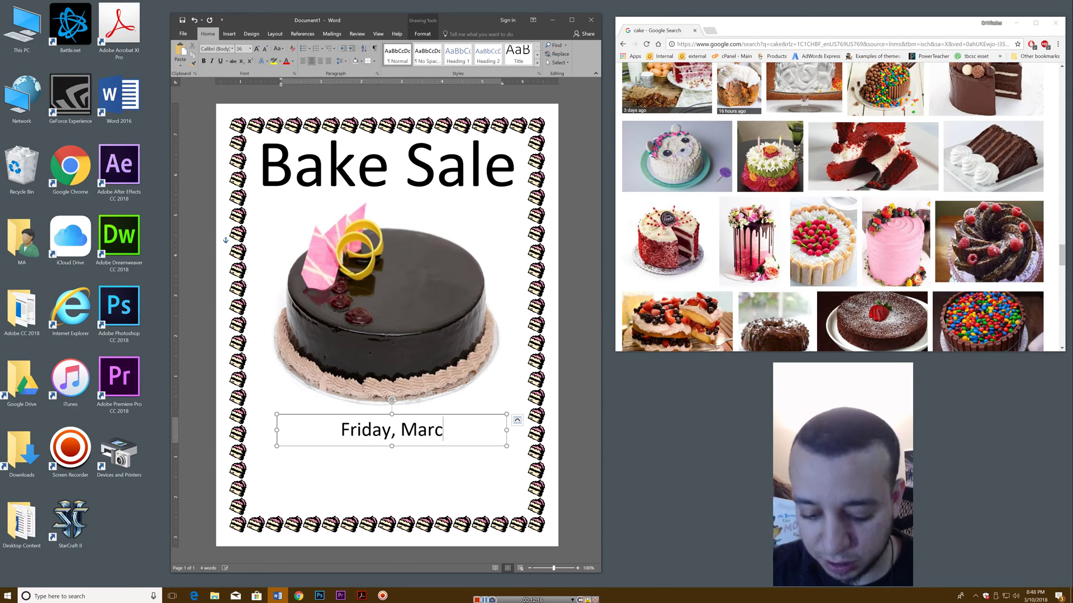
pyautogui.write('h 16, 2')
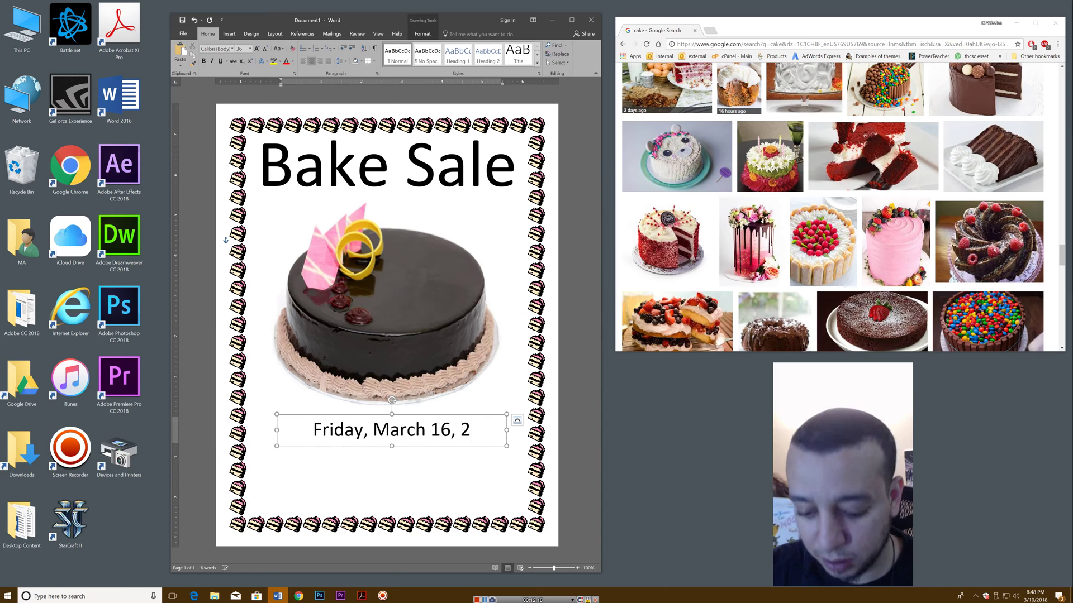
pyautogui.write('018')
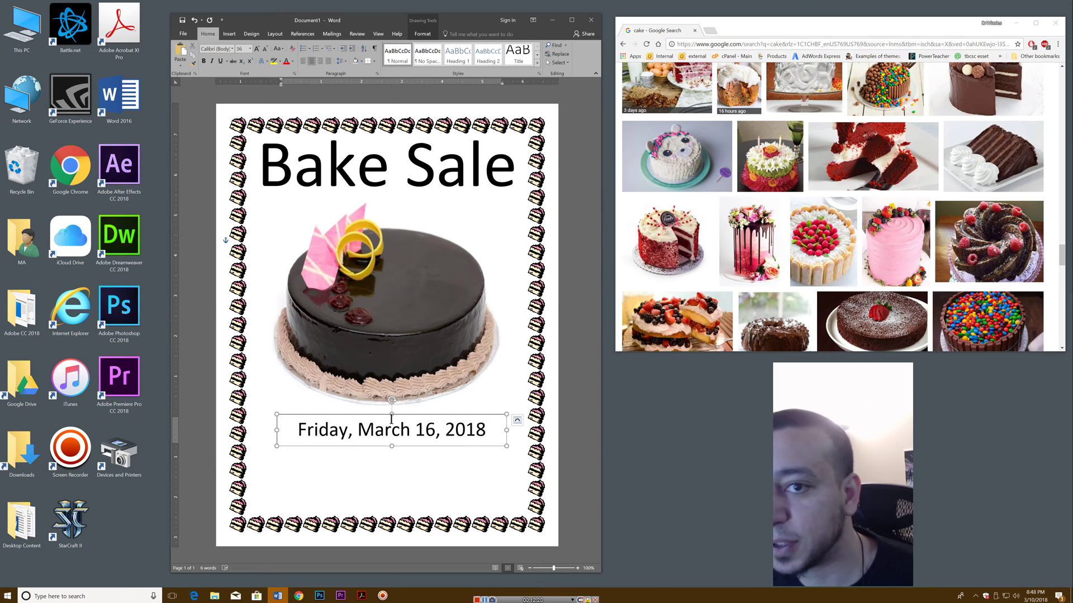
pyautogui.moveTo(276, 444); pyautogui.dragTo(257, 446)
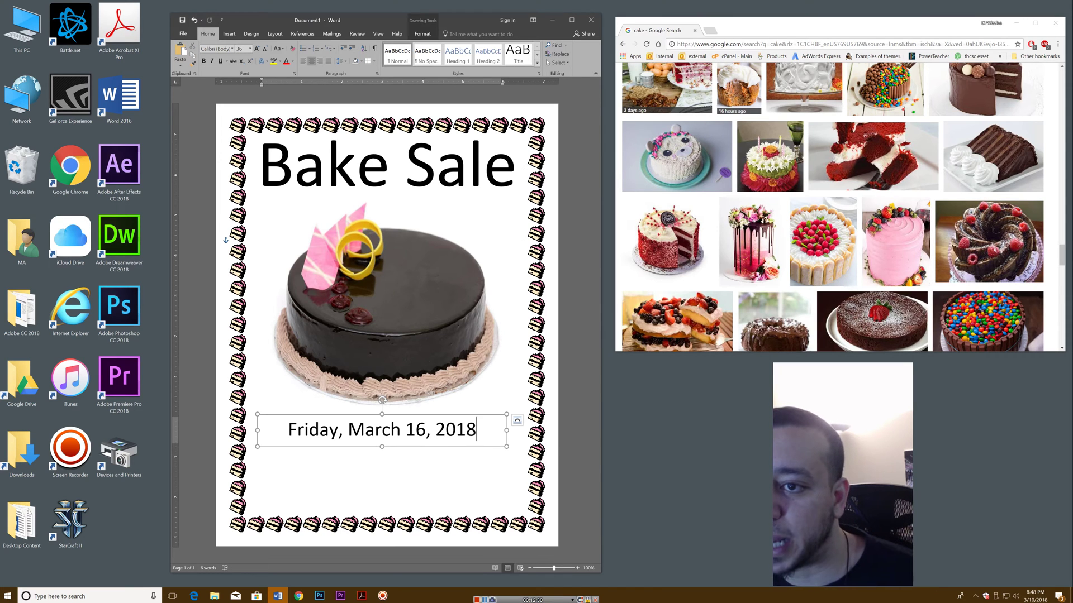
# - Enlarge the date text box and grow the date text to 48 pt
pyautogui.click(296, 240)
pyautogui.click(480, 441)
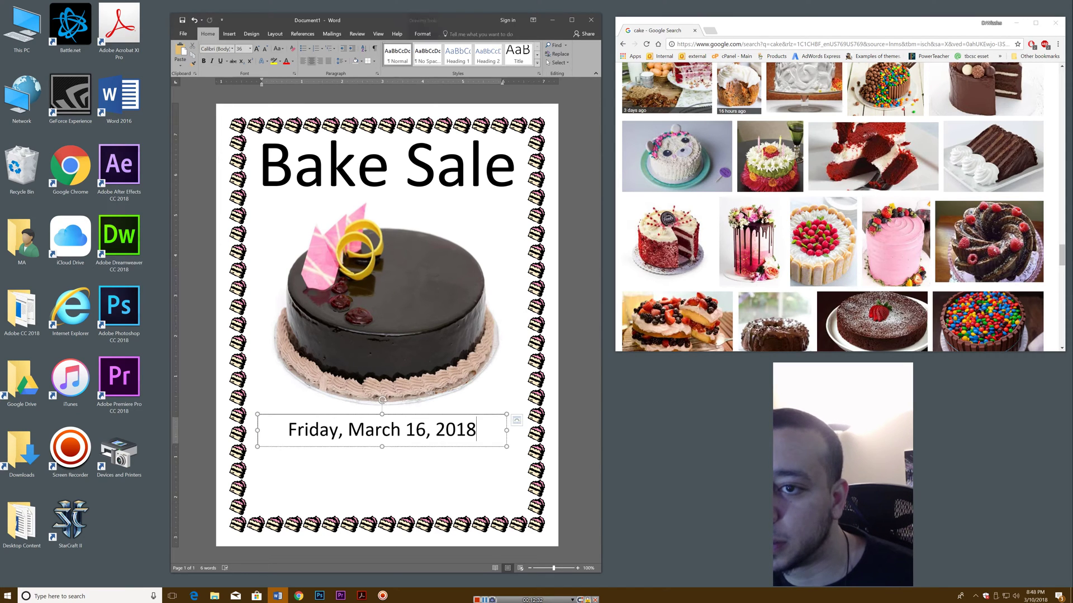
pyautogui.press('Escape')
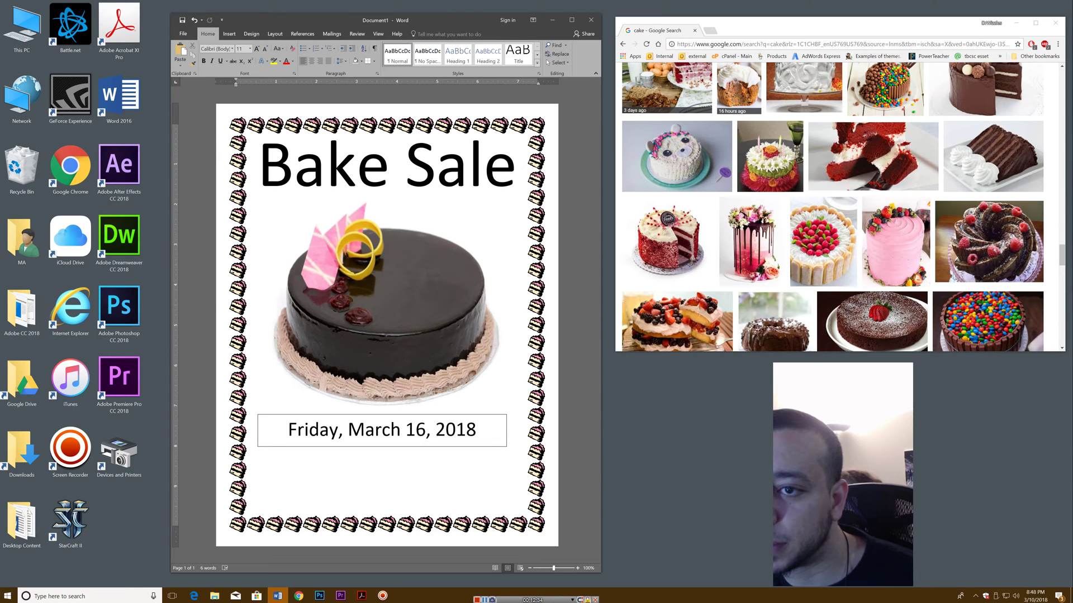
pyautogui.click(466, 430)
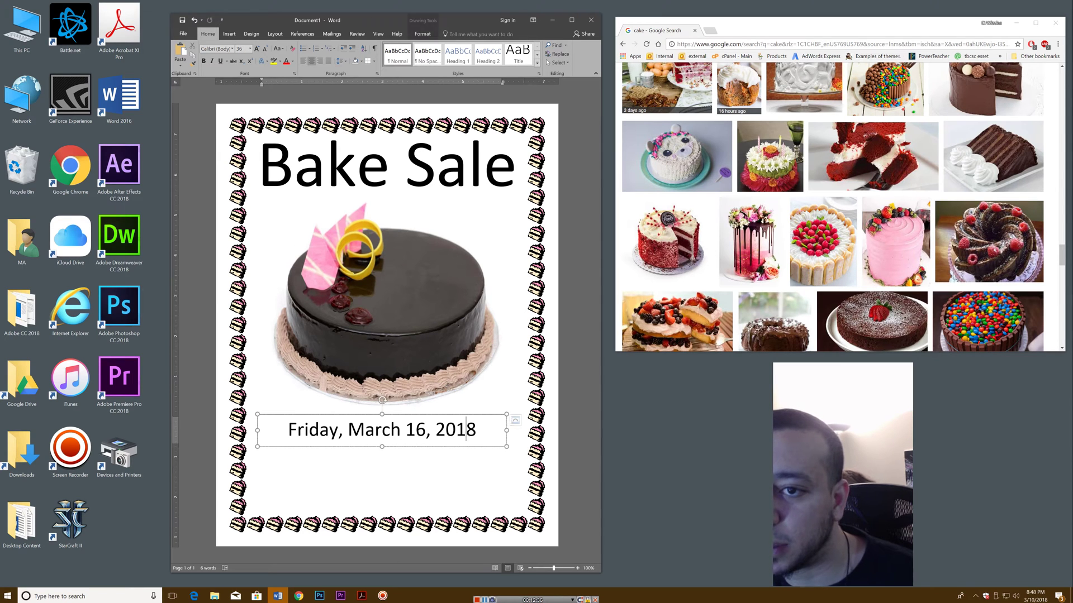
pyautogui.moveTo(504, 448); pyautogui.dragTo(291, 430)
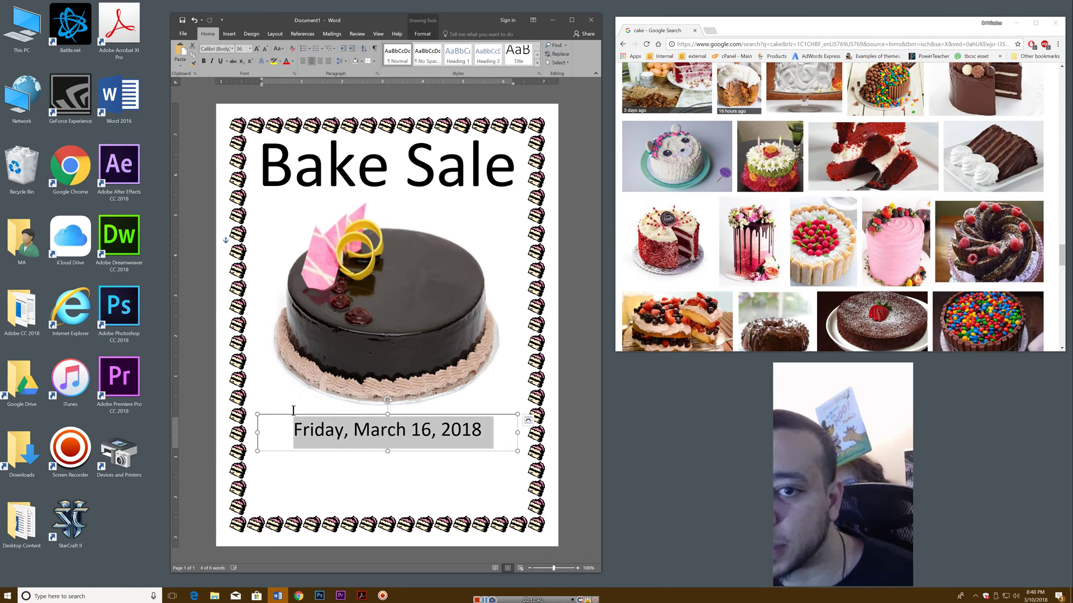
pyautogui.click(261, 49)
pyautogui.click(256, 50)
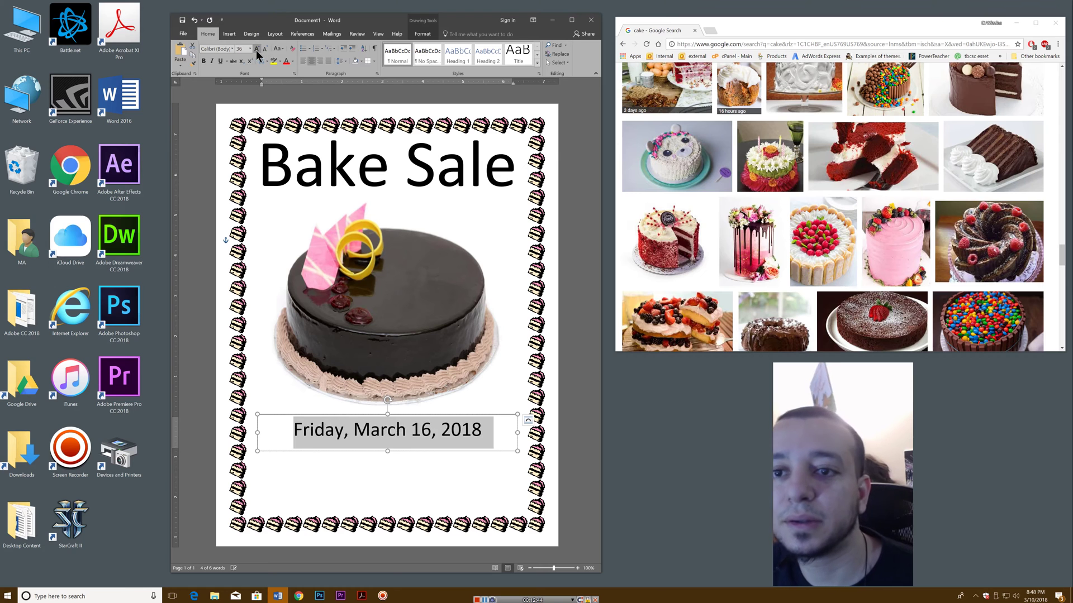
pyautogui.click(256, 51)
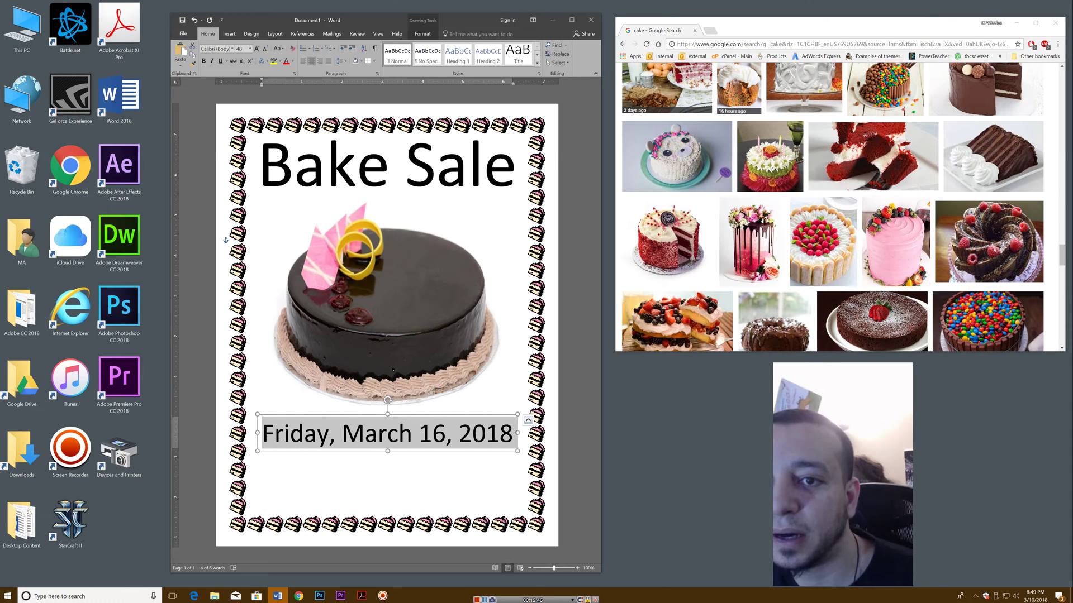
pyautogui.click(433, 435)
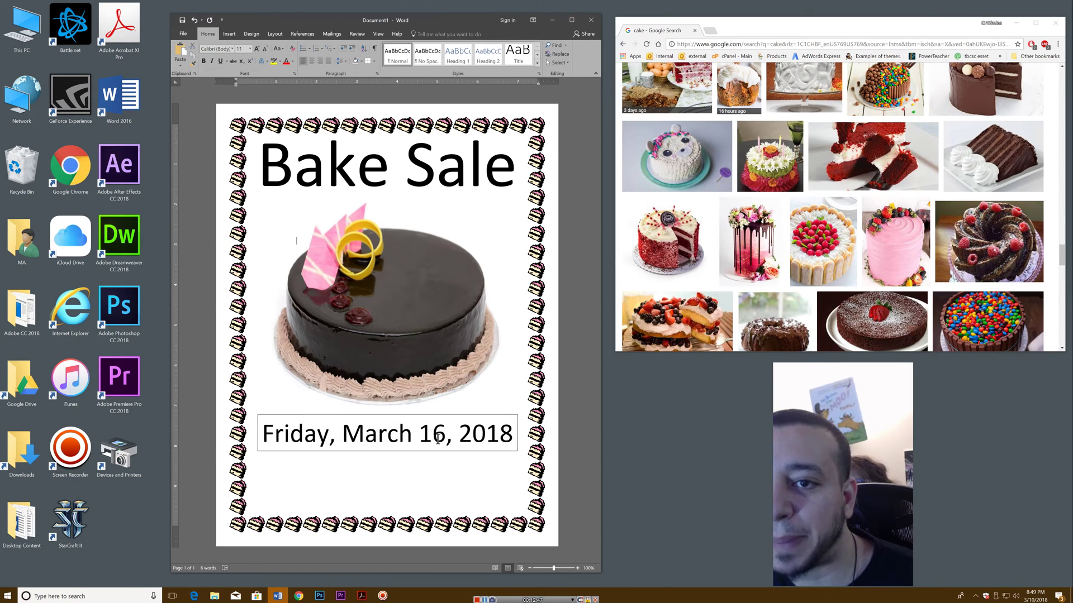
pyautogui.click(423, 34)
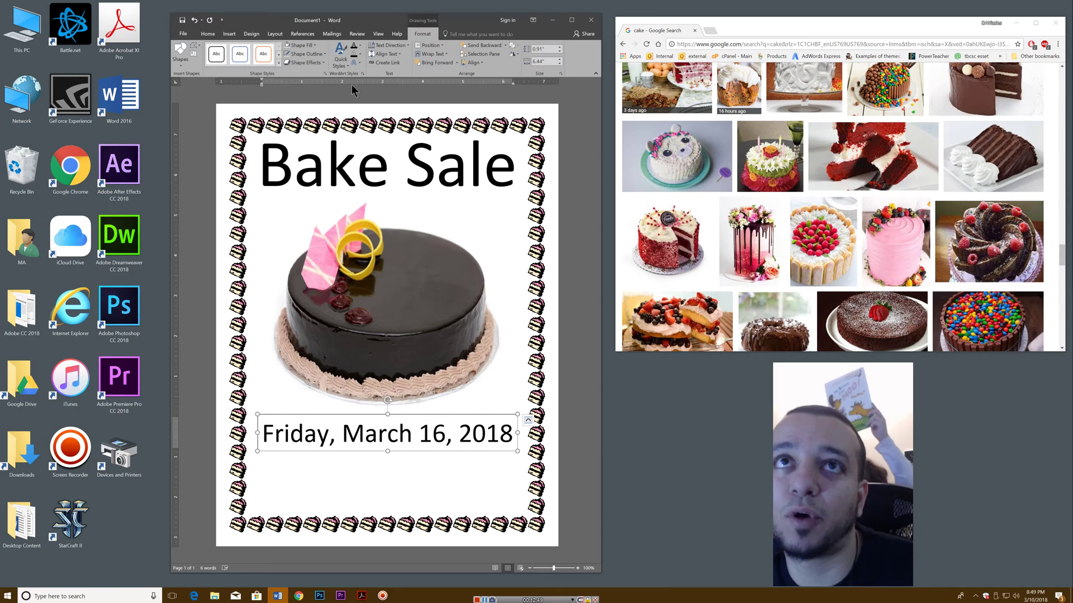
# - Set the date box's shape outline to No Outline
pyautogui.click(319, 53)
pyautogui.click(323, 125)
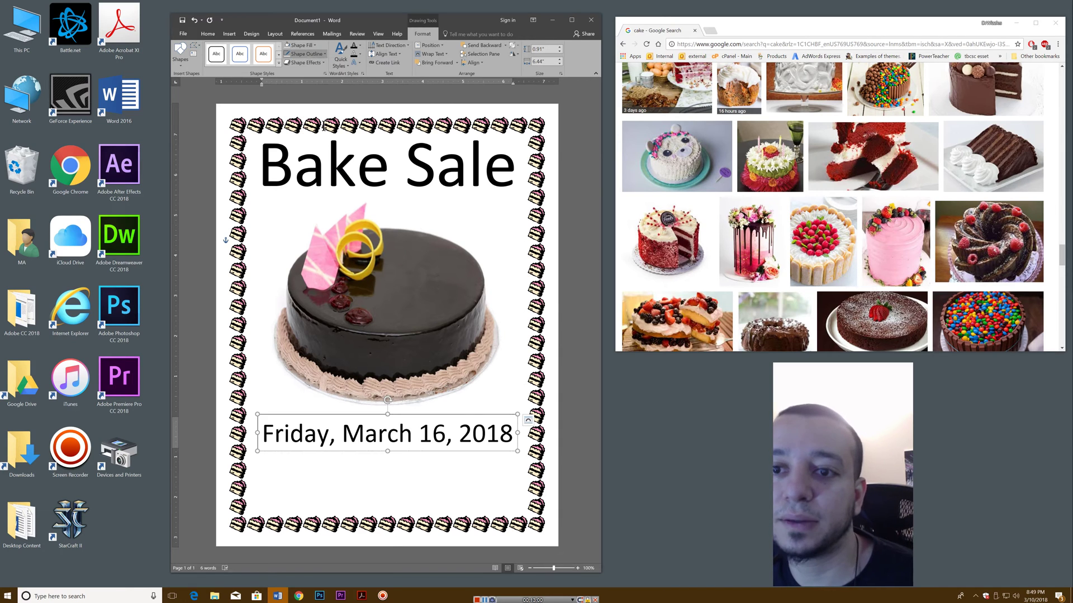
pyautogui.press('Escape')
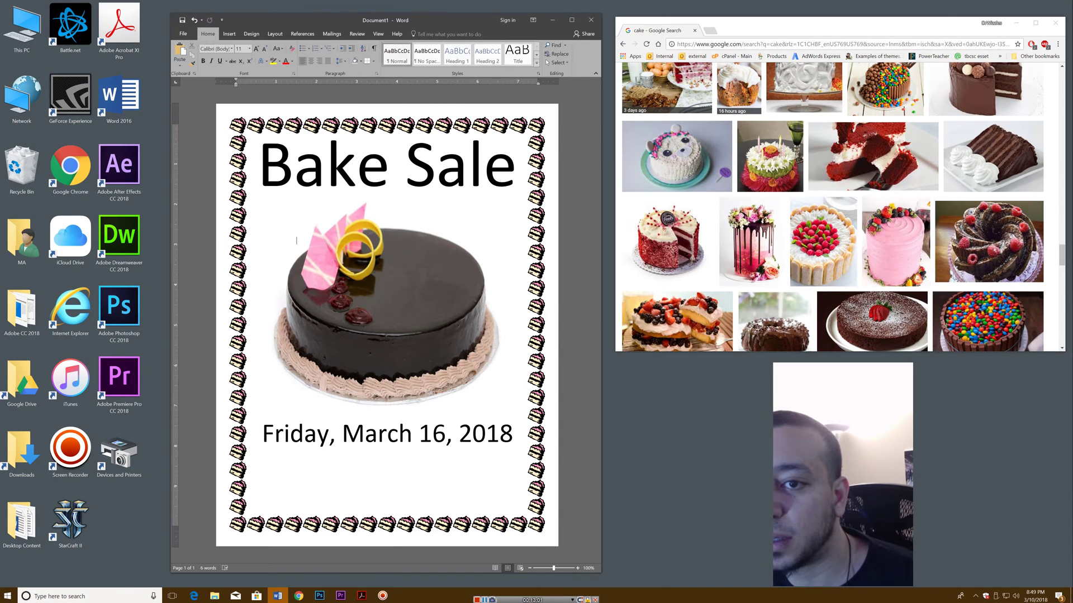
# - Draw a text box below the date and type Cafeteria in it
pyautogui.click(231, 34)
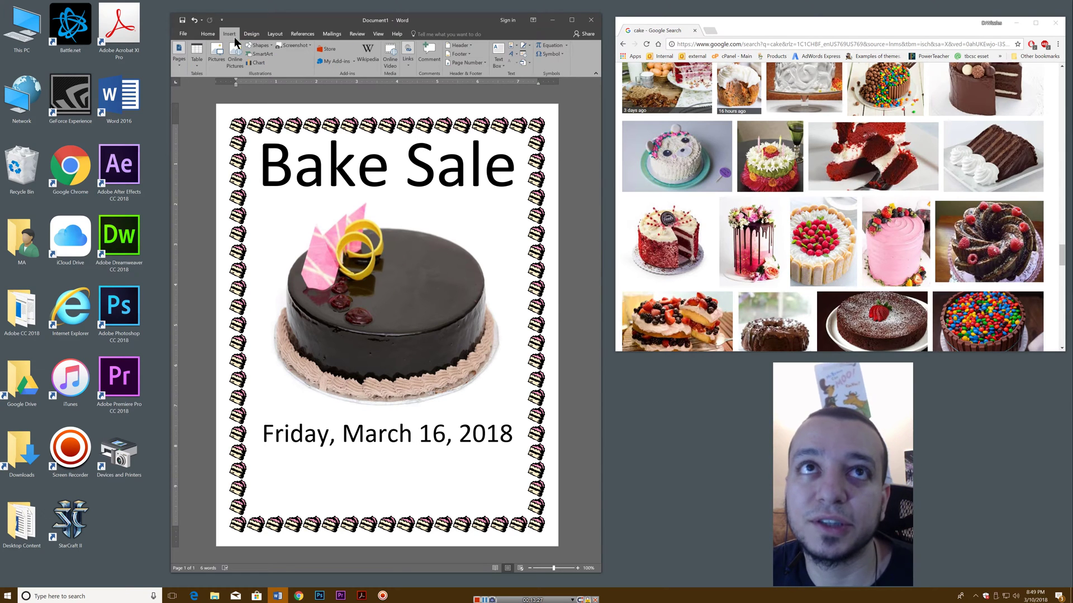
pyautogui.click(273, 48)
pyautogui.click(248, 64)
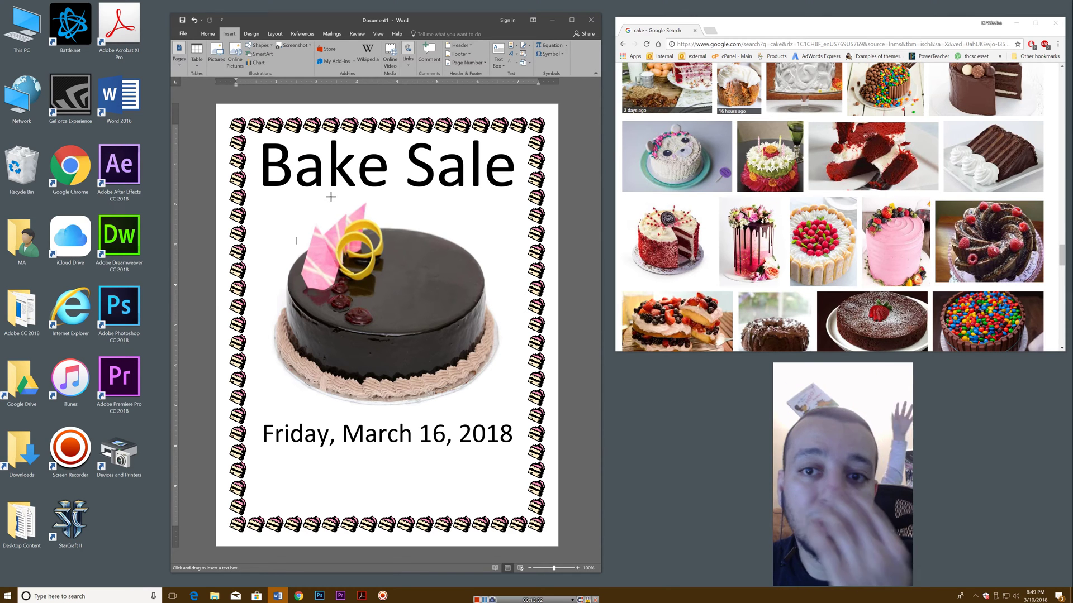
pyautogui.moveTo(294, 453); pyautogui.dragTo(481, 482)
pyautogui.write('C')
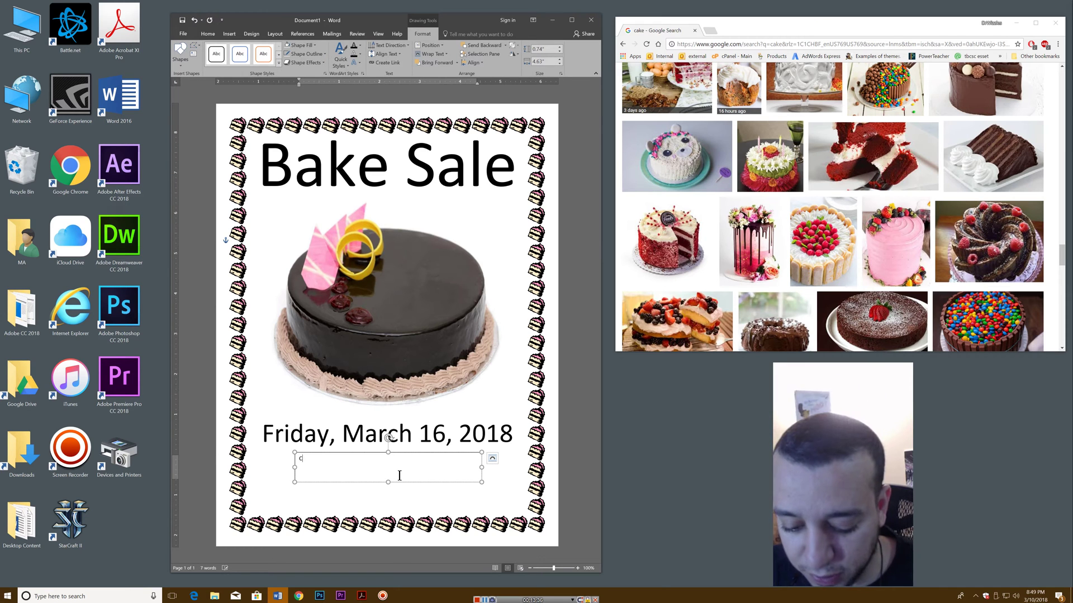
pyautogui.write('sa')
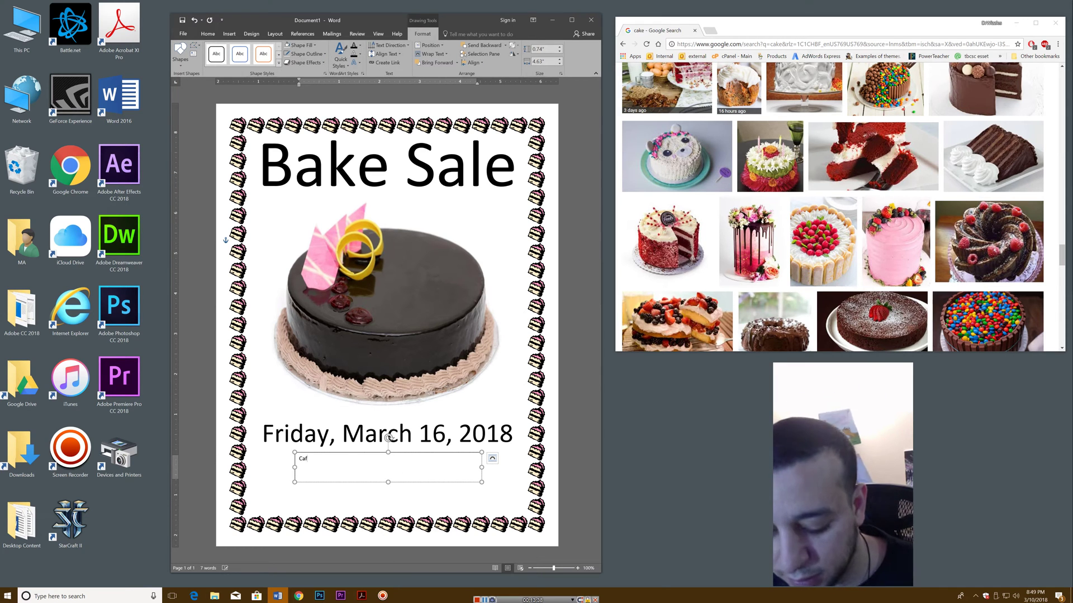
pyautogui.write('eteria')
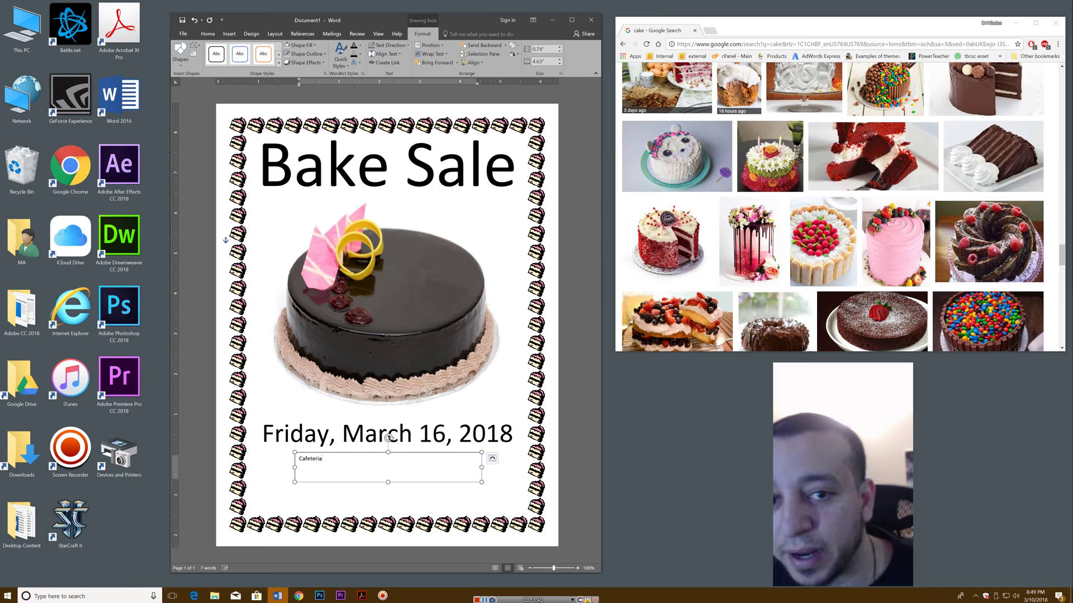
# - Centre Cafeteria at 72 pt and resize the box to fit, just under the date
pyautogui.tripleClick(400, 478)
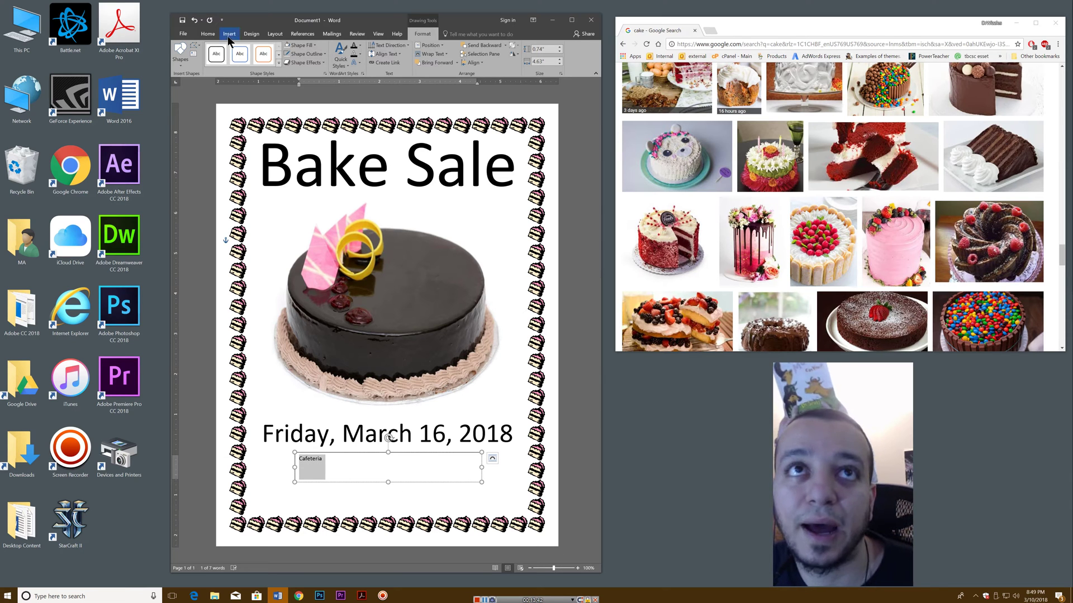
pyautogui.click(207, 35)
pyautogui.click(313, 60)
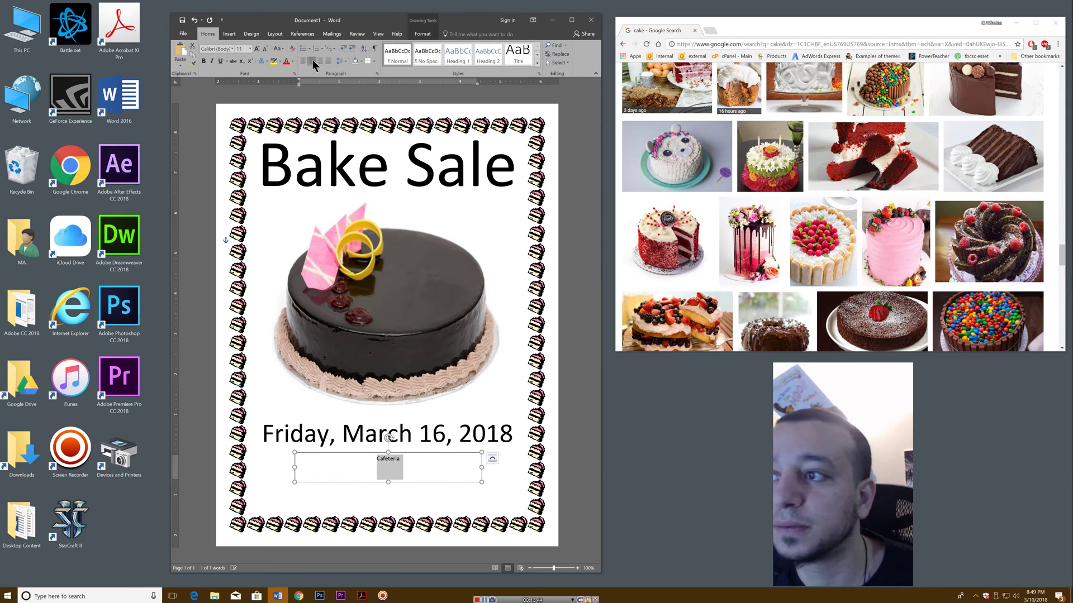
pyautogui.click(257, 49)
pyautogui.click(257, 49)
pyautogui.click(257, 49)
pyautogui.click(257, 49)
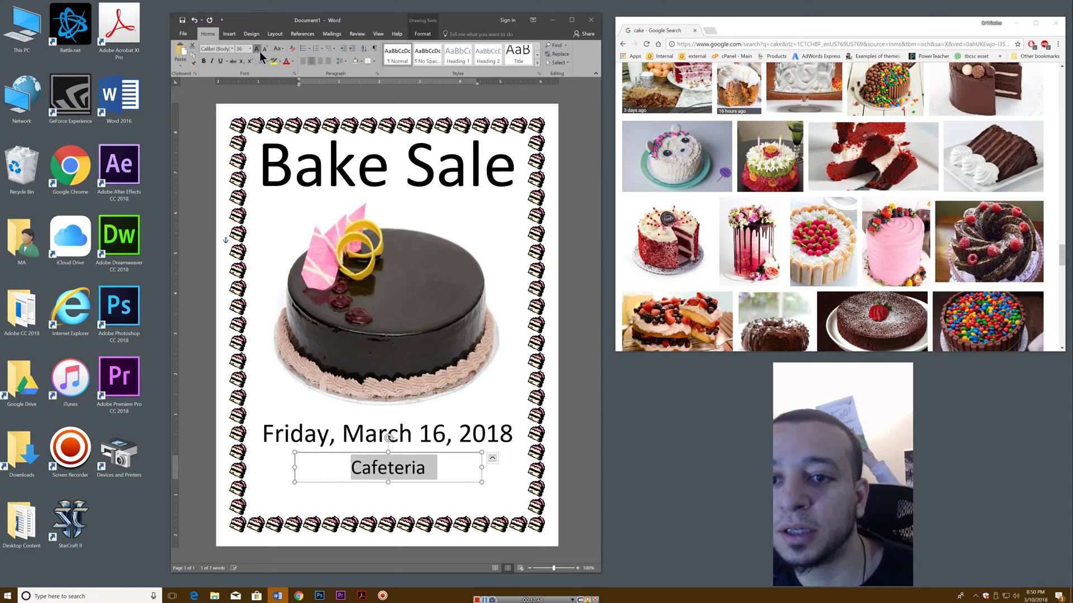
pyautogui.click(257, 49)
pyautogui.click(257, 49)
pyautogui.click(257, 49)
pyautogui.click(257, 49)
pyautogui.click(257, 49)
pyautogui.click(257, 49)
pyautogui.click(257, 49)
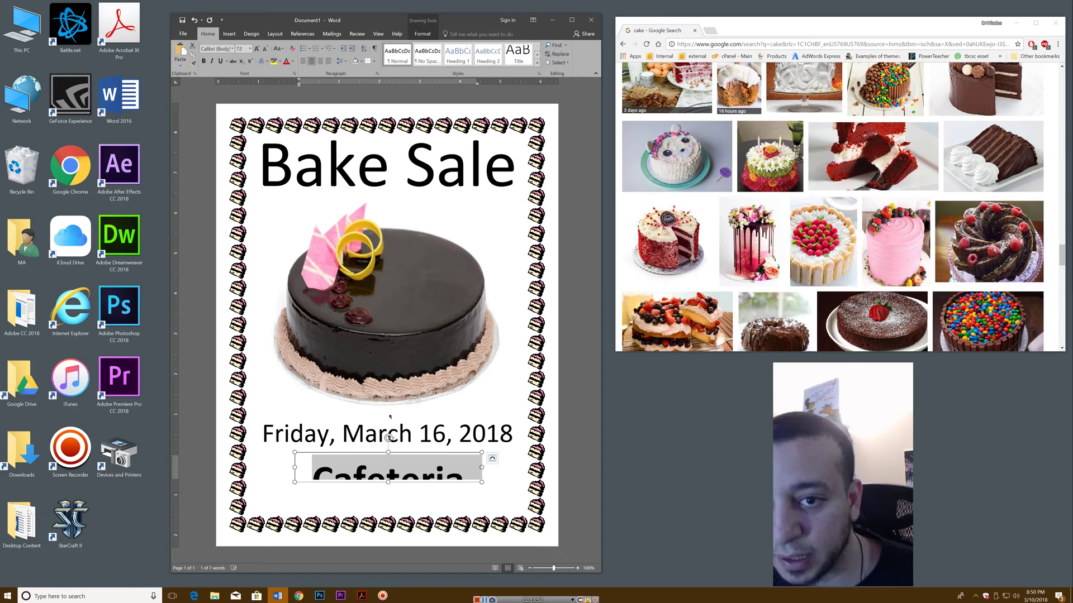
pyautogui.moveTo(389, 482); pyautogui.dragTo(393, 497)
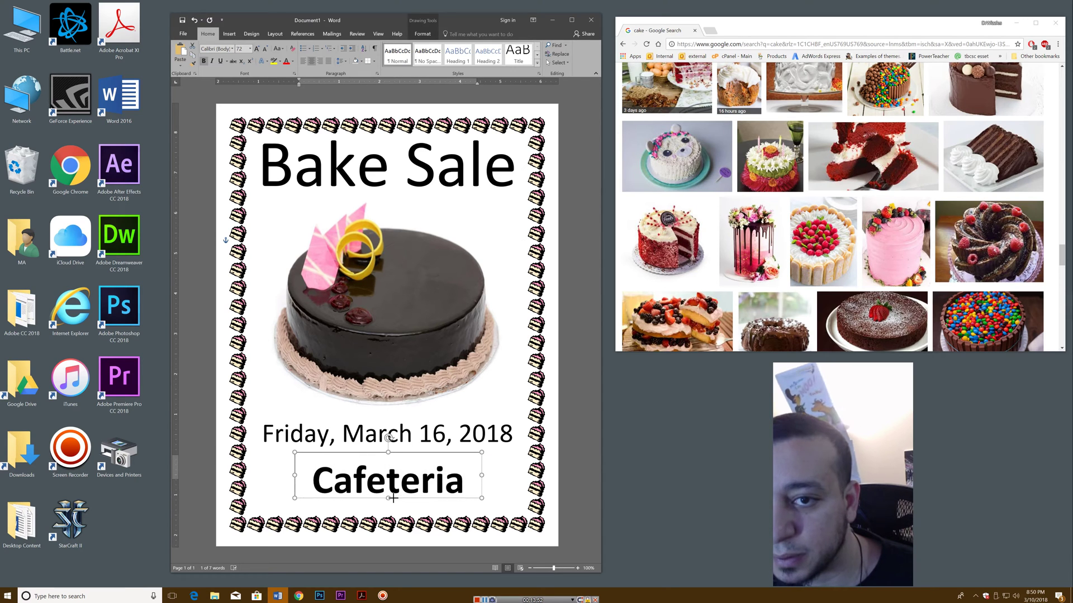
pyautogui.moveTo(407, 452)
pyautogui.mouseDown()
pyautogui.moveTo(406, 428)
pyautogui.moveTo(402, 446)
pyautogui.moveTo(416, 425)
pyautogui.moveTo(415, 449)
pyautogui.moveTo(408, 440)
pyautogui.mouseUp()
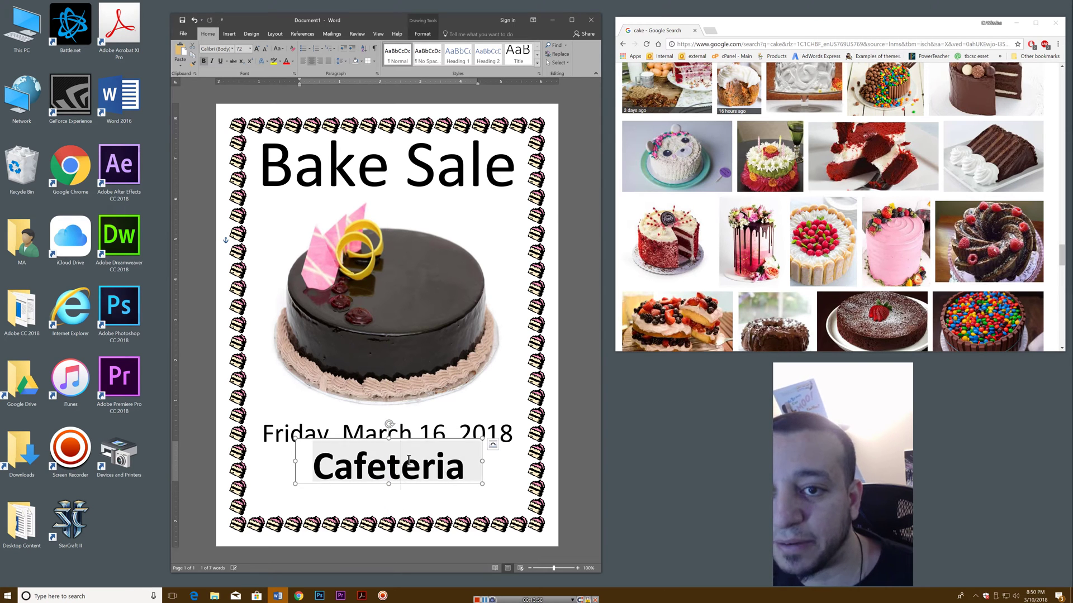
# - Give the Cafeteria box no fill and no outline
pyautogui.click(422, 33)
pyautogui.click(300, 46)
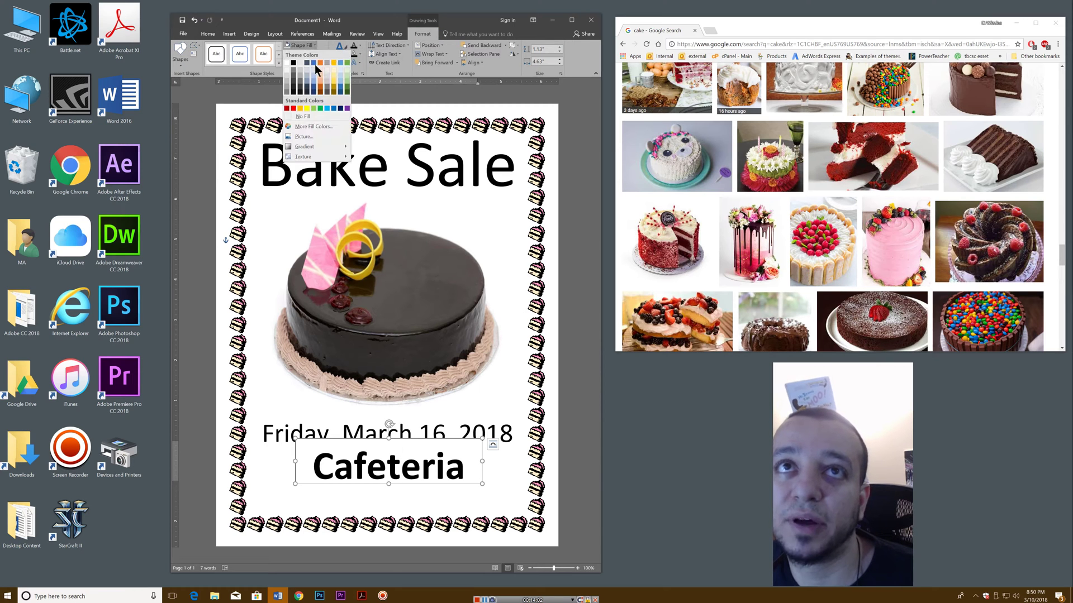
pyautogui.click(333, 118)
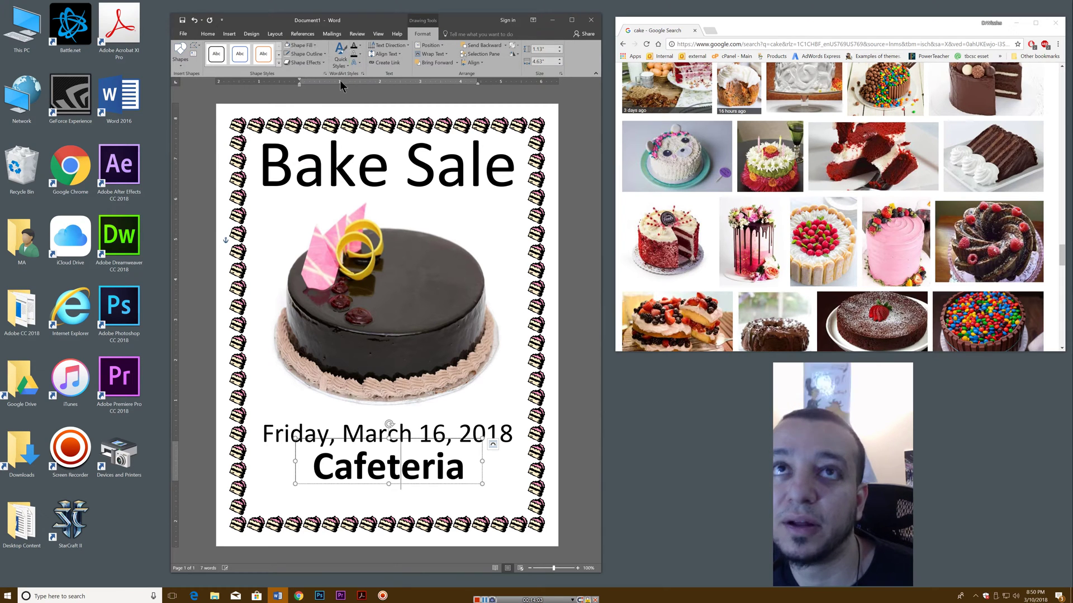
pyautogui.click(321, 52)
pyautogui.click(317, 124)
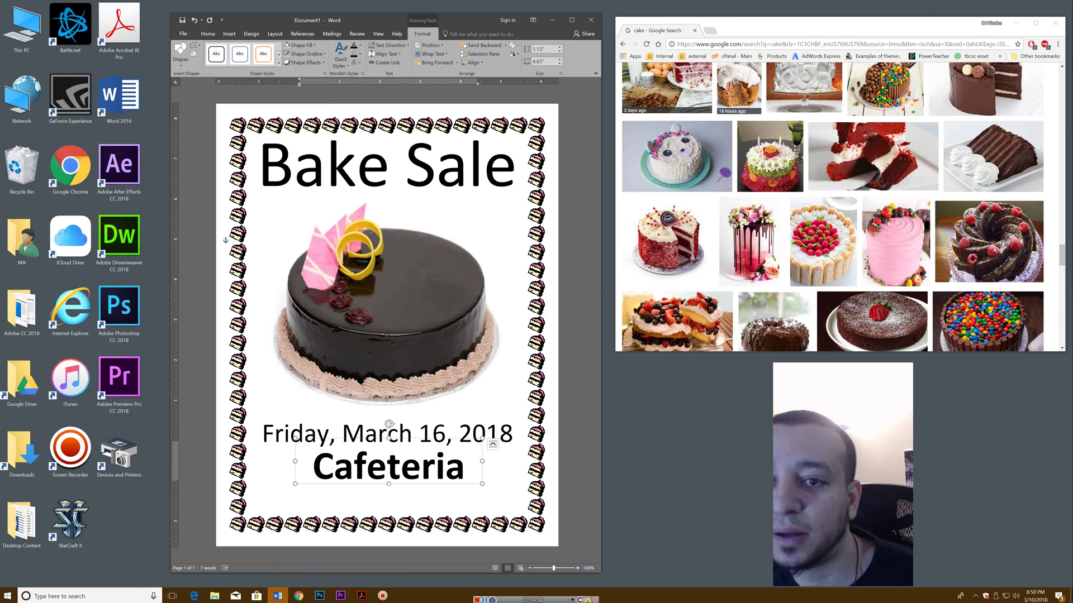
pyautogui.click(480, 435)
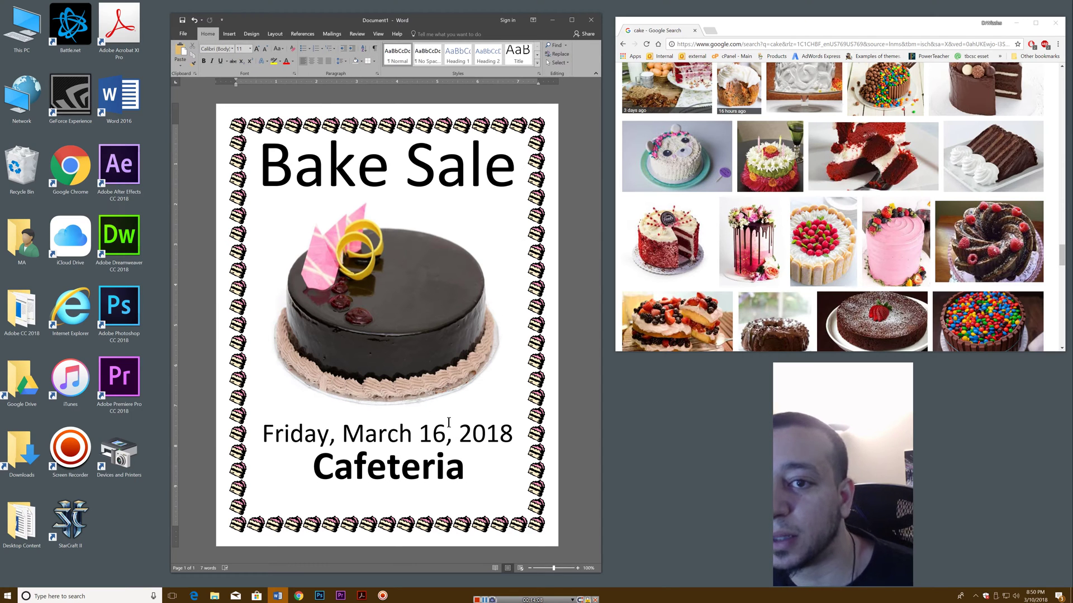
# - Move the date and Cafeteria boxes up, centred horizontally on the page
pyautogui.click(472, 435)
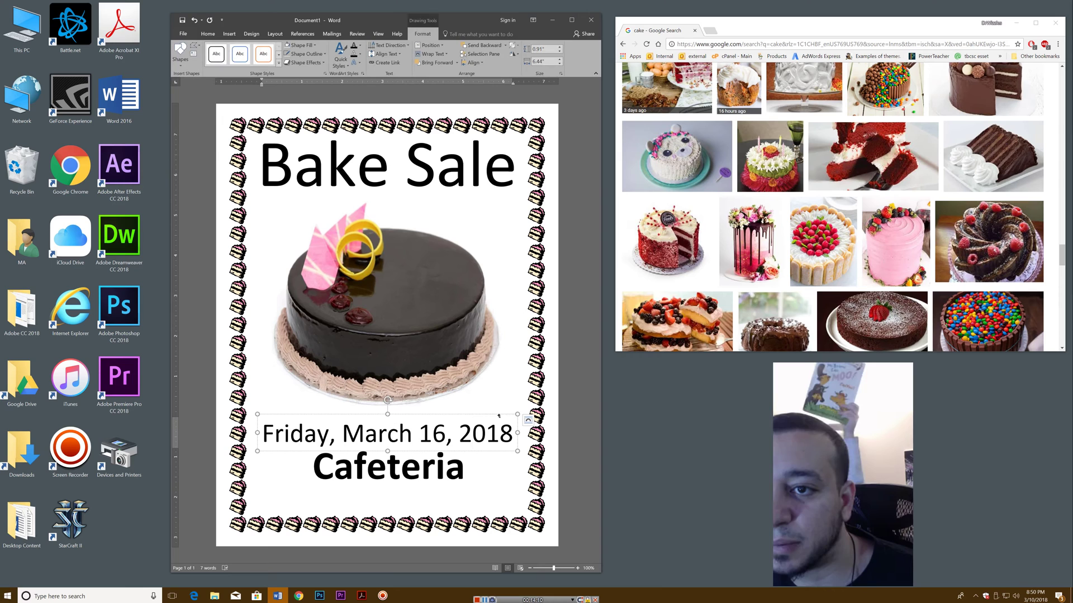
pyautogui.moveTo(498, 415); pyautogui.dragTo(499, 409)
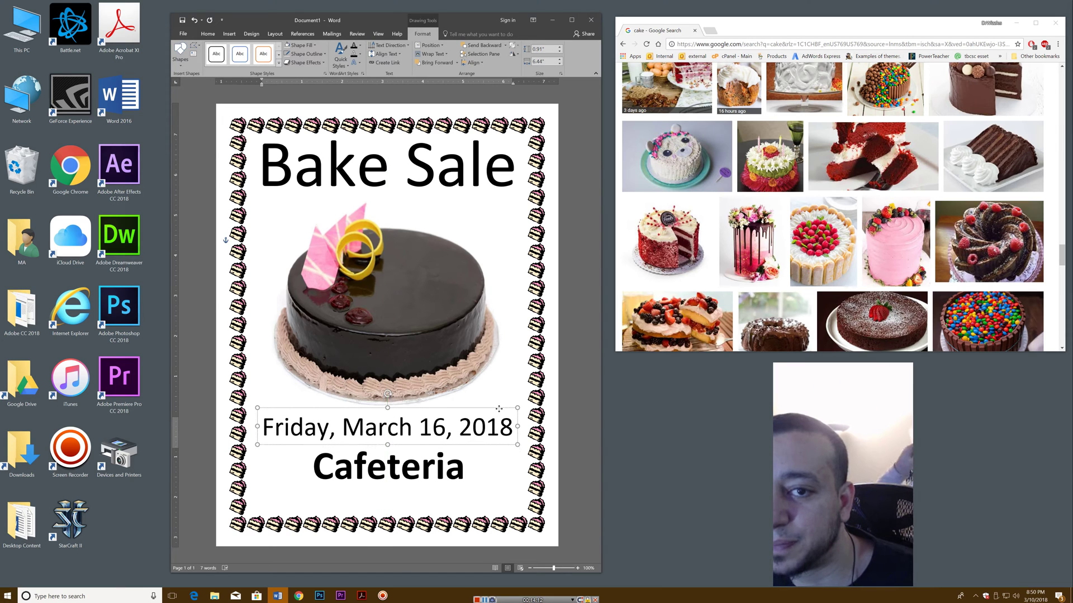
pyautogui.click(427, 469)
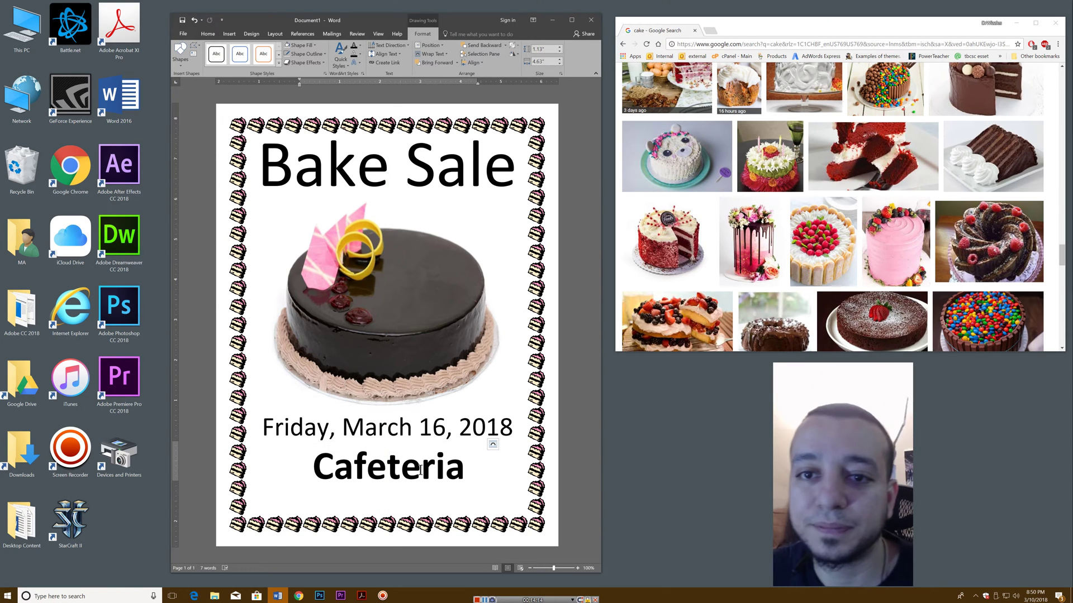
pyautogui.click(464, 491)
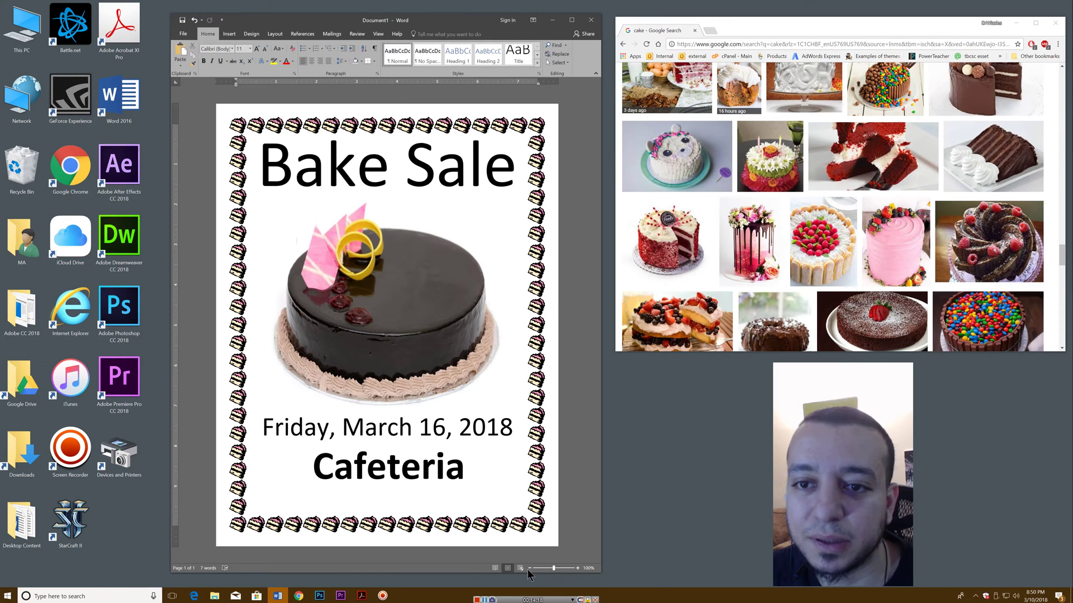
pyautogui.click(434, 469)
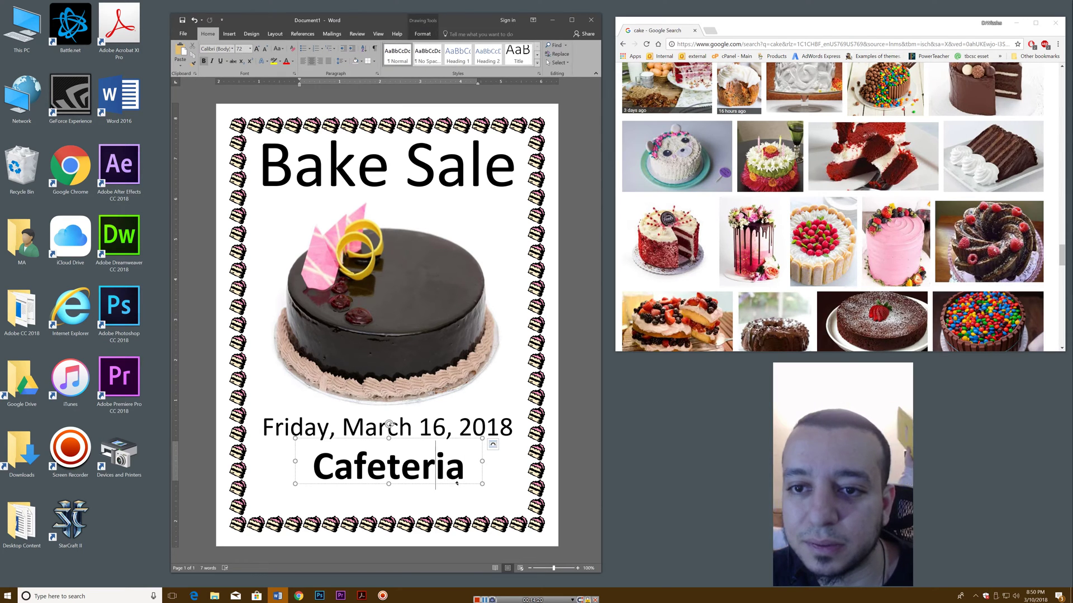
pyautogui.moveTo(457, 483); pyautogui.dragTo(455, 478)
pyautogui.click(425, 495)
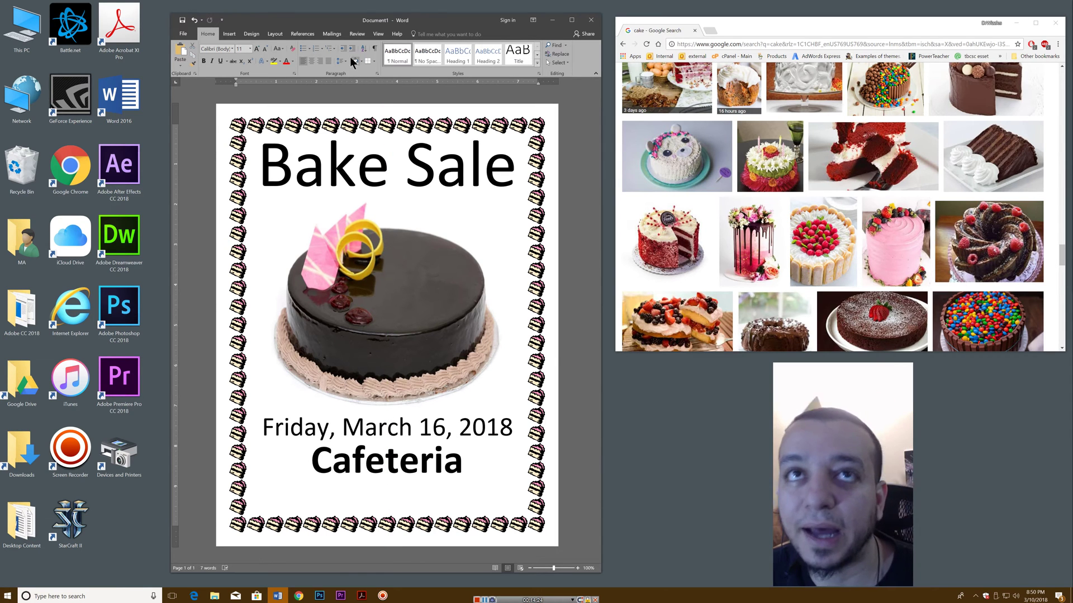
# - Draw a text box below Cafeteria and type '11am – 2pm'
pyautogui.click(228, 34)
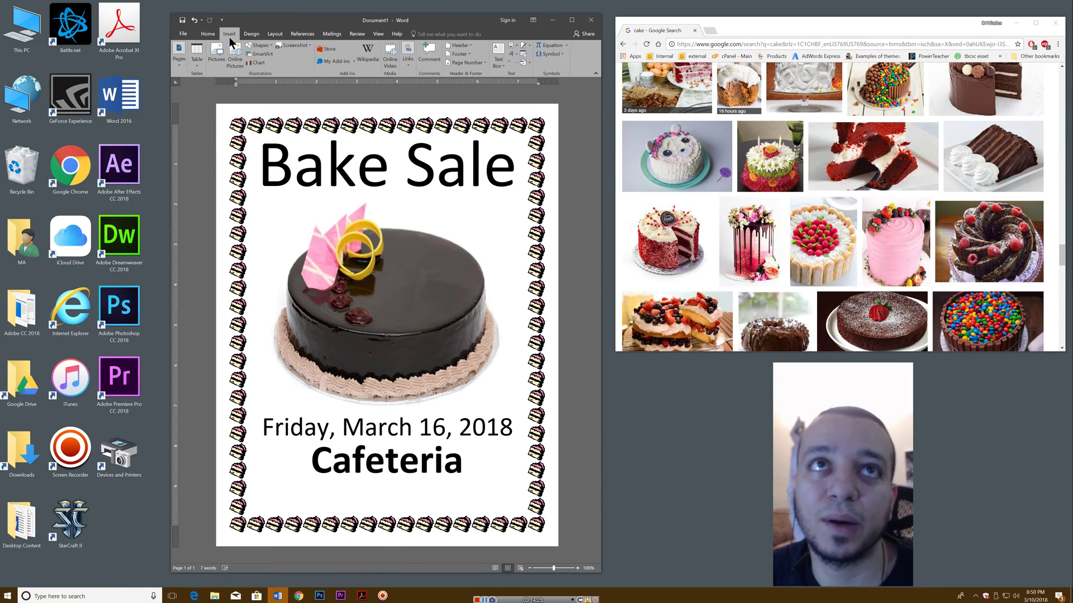
pyautogui.click(257, 45)
pyautogui.click(250, 61)
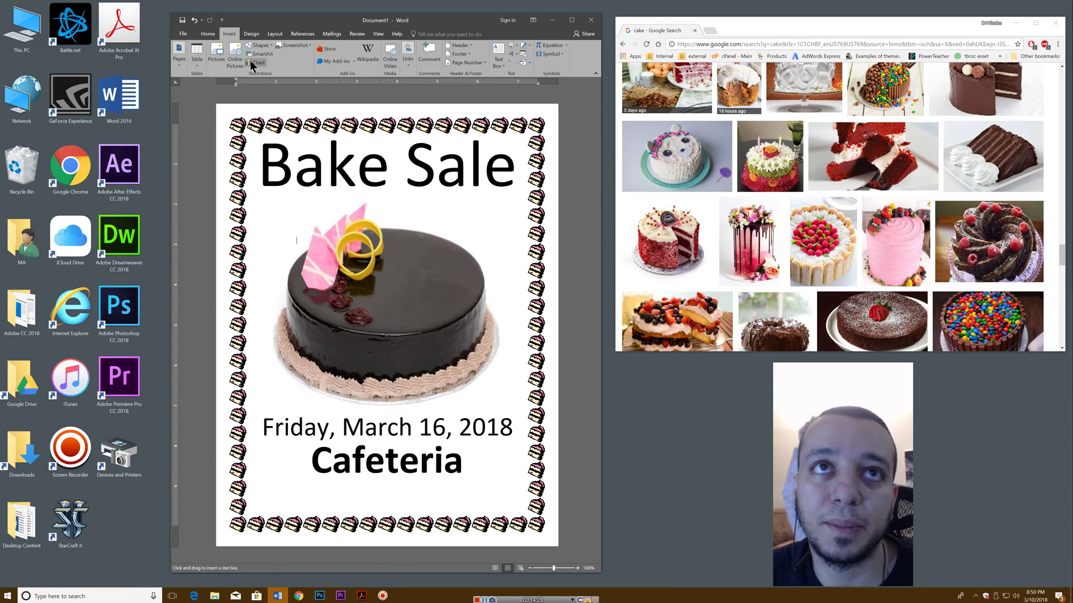
pyautogui.moveTo(273, 486)
pyautogui.mouseDown()
pyautogui.moveTo(515, 514)
pyautogui.moveTo(482, 480)
pyautogui.mouseUp()
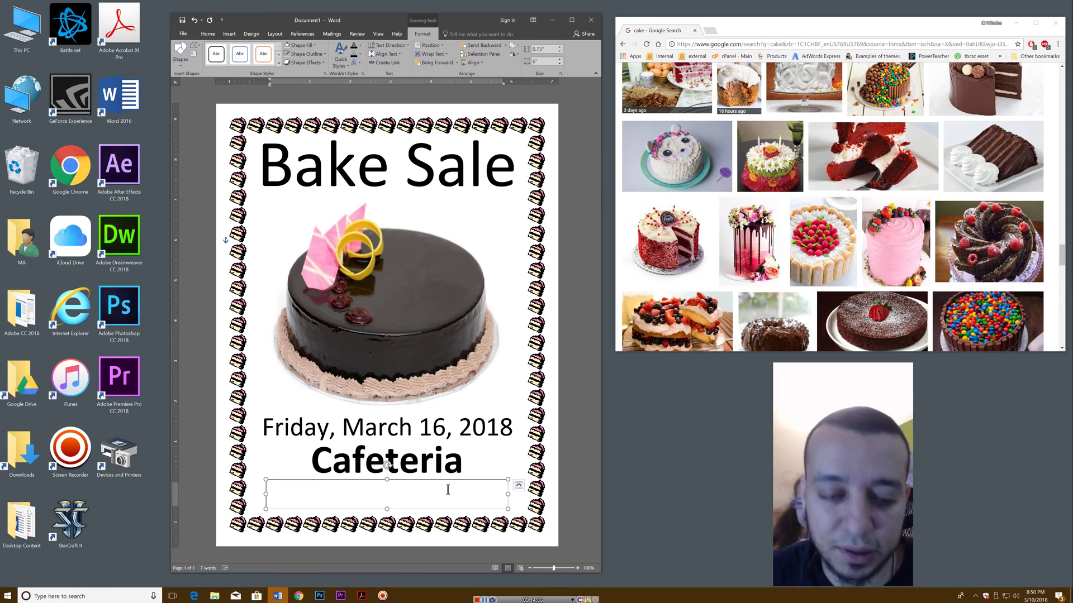
pyautogui.write('11a')
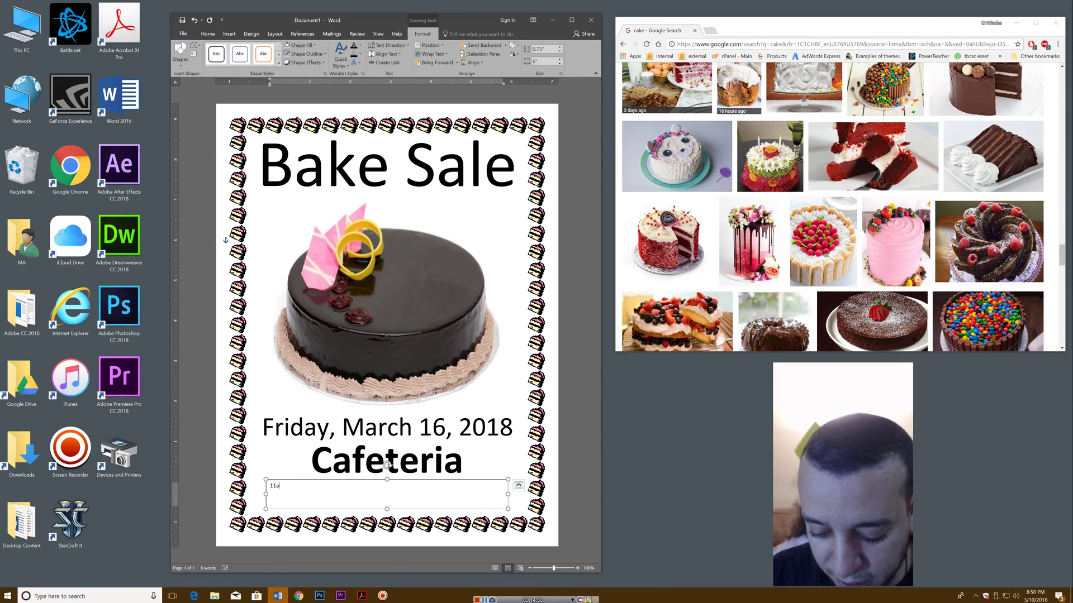
pyautogui.write(', -2p')
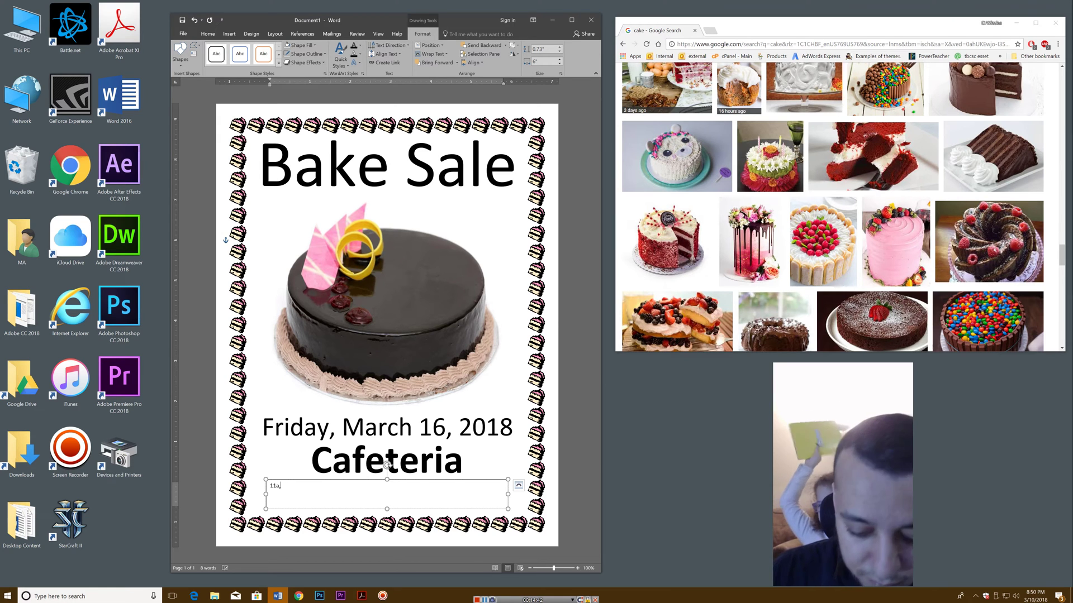
pyautogui.press('BackSpace')
pyautogui.write('m – ')
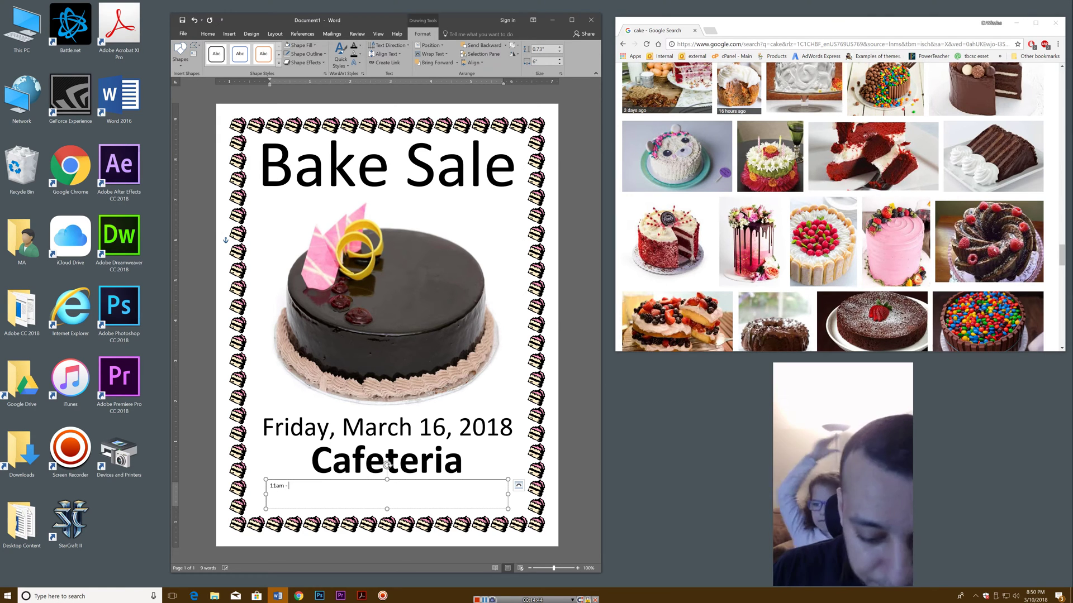
pyautogui.write('2pm')
# - Centre the 11am – 2pm text and increase it to 36 pt
pyautogui.hotkey('ctrl', 'a')
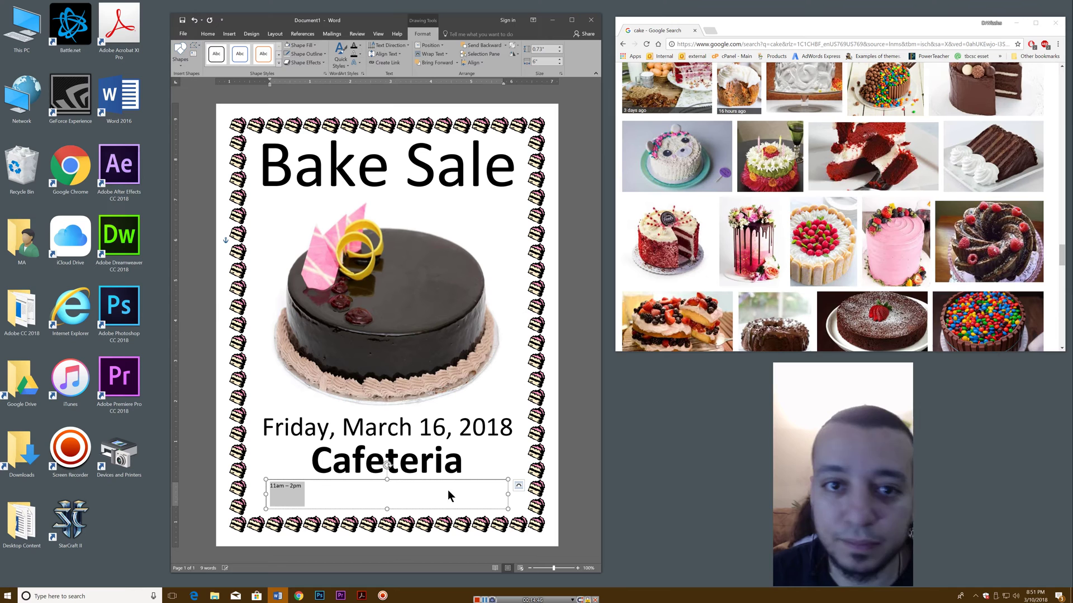
pyautogui.click(208, 34)
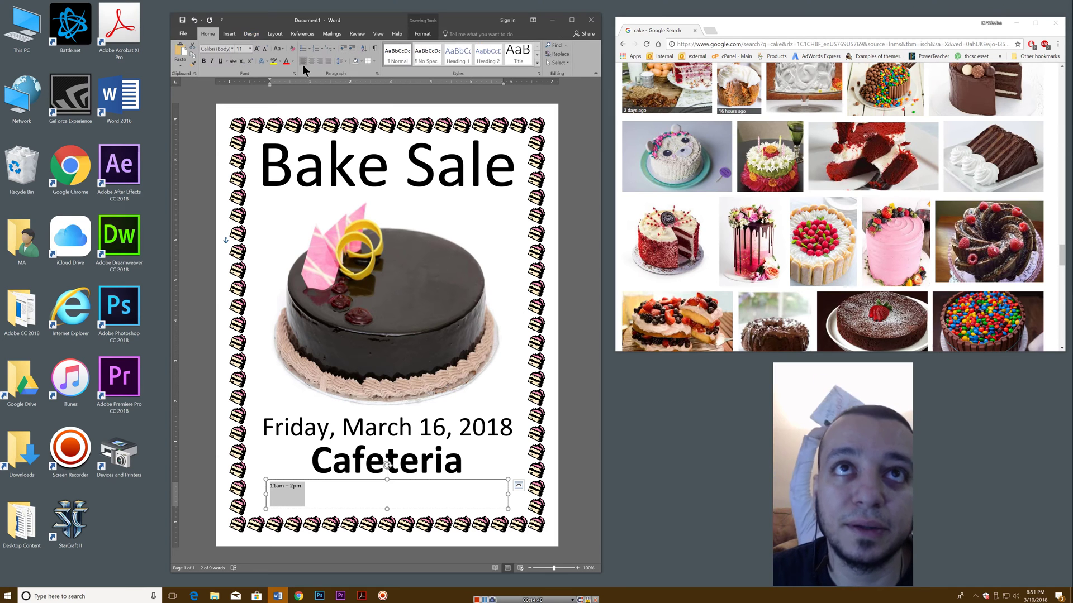
pyautogui.click(310, 61)
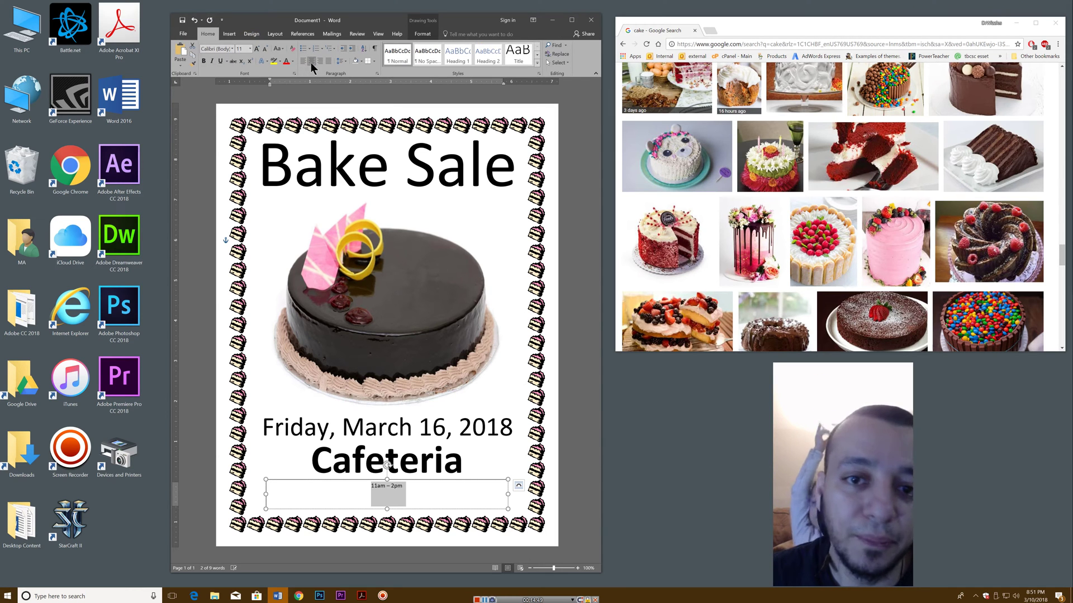
pyautogui.click(256, 48)
pyautogui.click(256, 48)
pyautogui.click(256, 48)
pyautogui.click(255, 48)
pyautogui.click(256, 48)
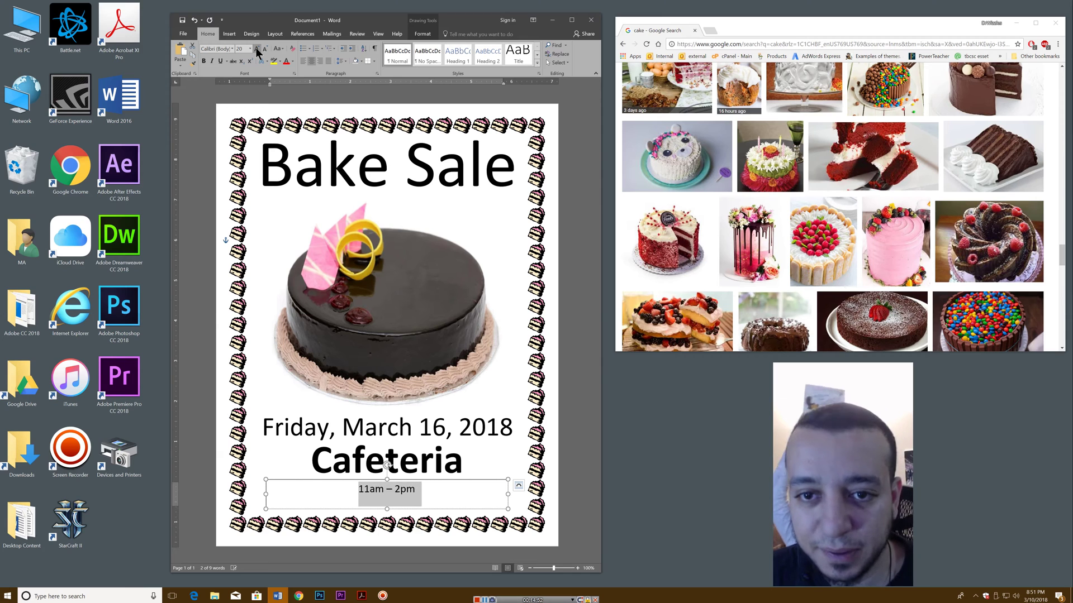
pyautogui.click(256, 48)
pyautogui.click(256, 48)
pyautogui.click(256, 48)
pyautogui.click(256, 48)
pyautogui.click(256, 48)
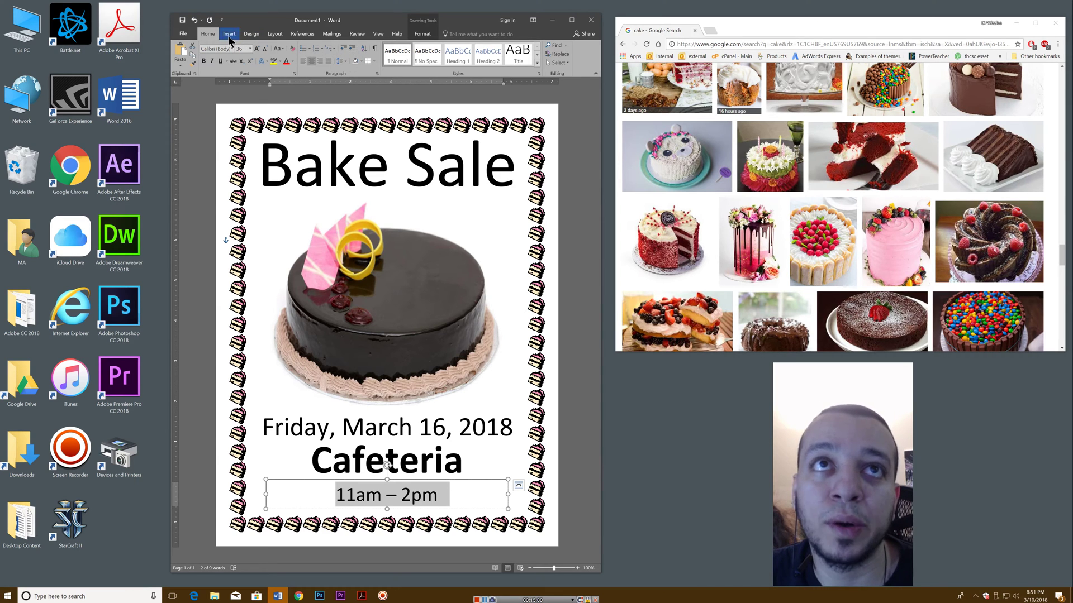
# - Set the 11am – 2pm box to No Fill and No Outline
pyautogui.click(417, 34)
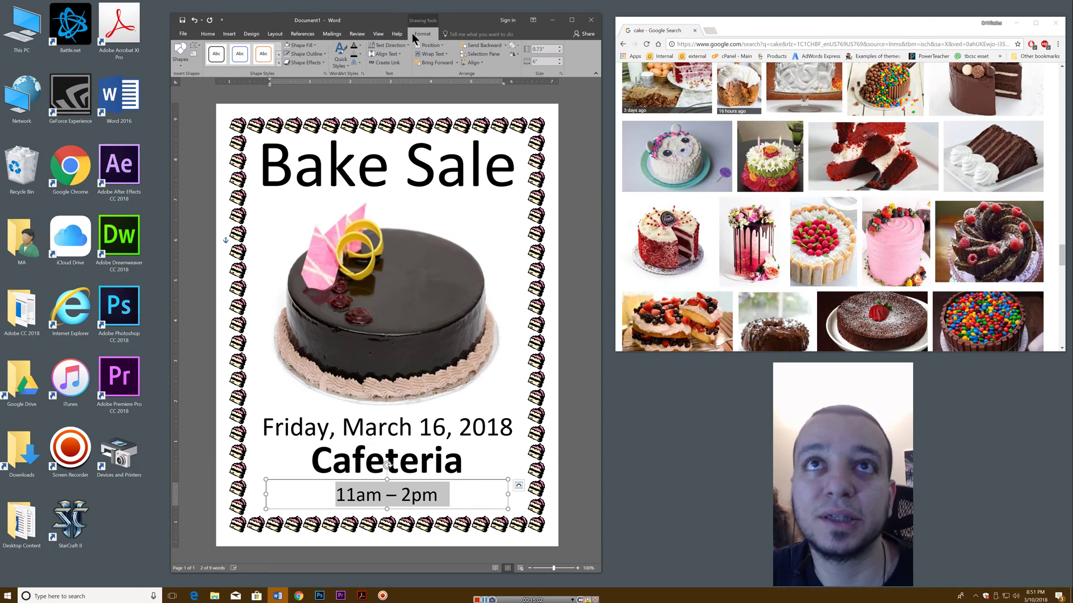
pyautogui.click(305, 45)
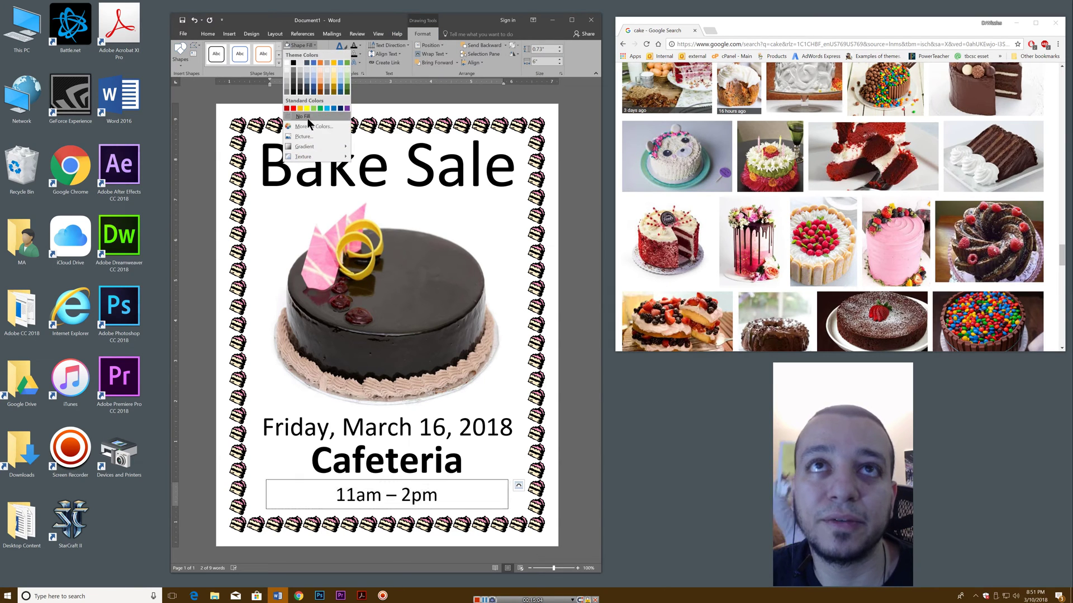
pyautogui.click(307, 118)
pyautogui.click(306, 53)
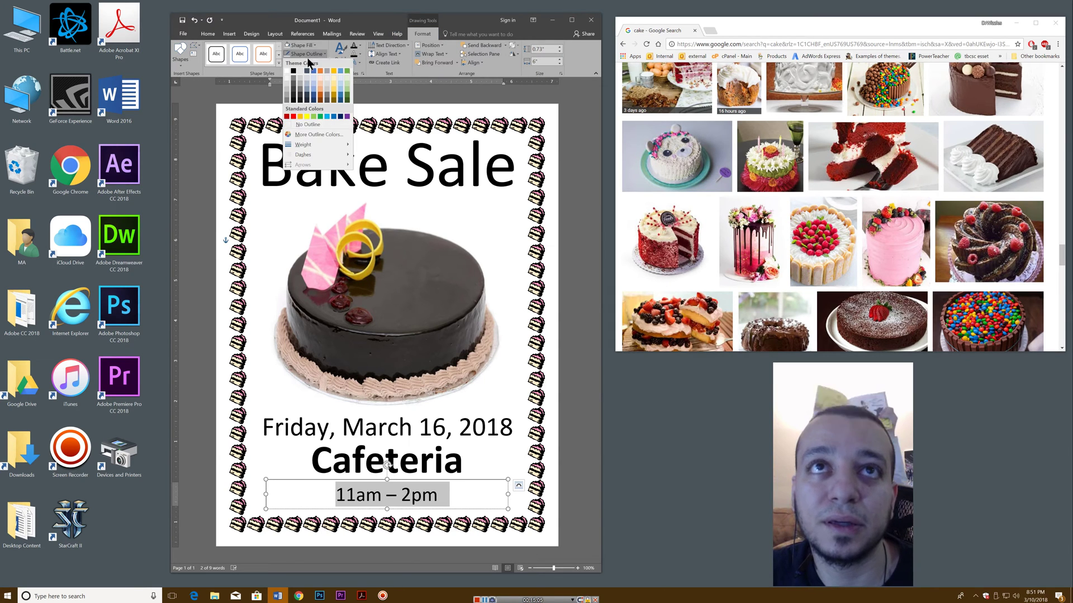
pyautogui.click(307, 125)
pyautogui.click(488, 438)
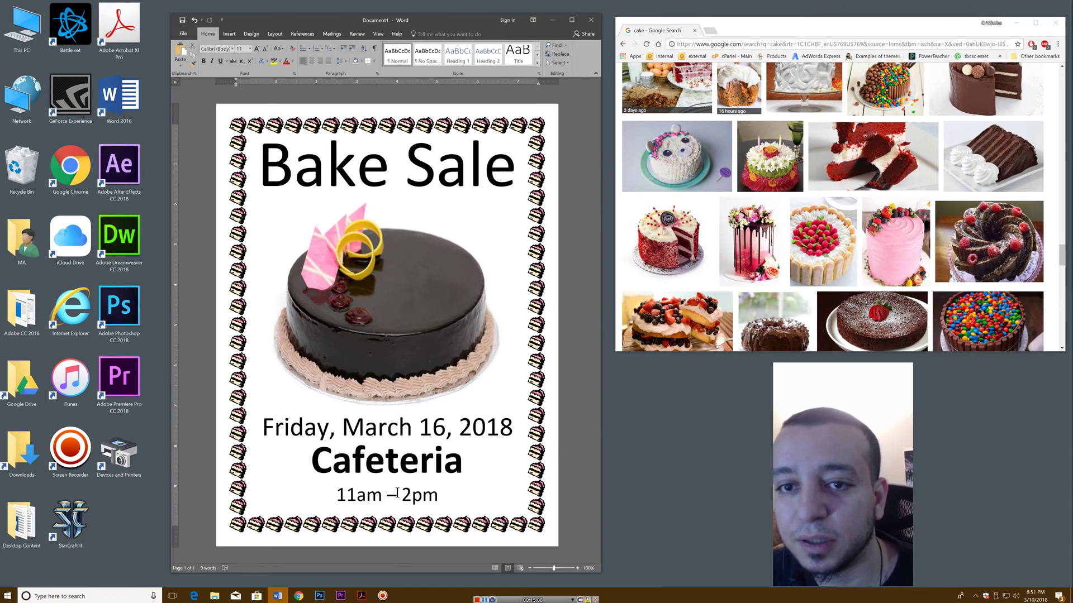
pyautogui.moveTo(466, 24)
pyautogui.mouseDown()
pyautogui.moveTo(450, 20)
pyautogui.moveTo(458, 25)
pyautogui.mouseUp()
pyautogui.click(182, 33)
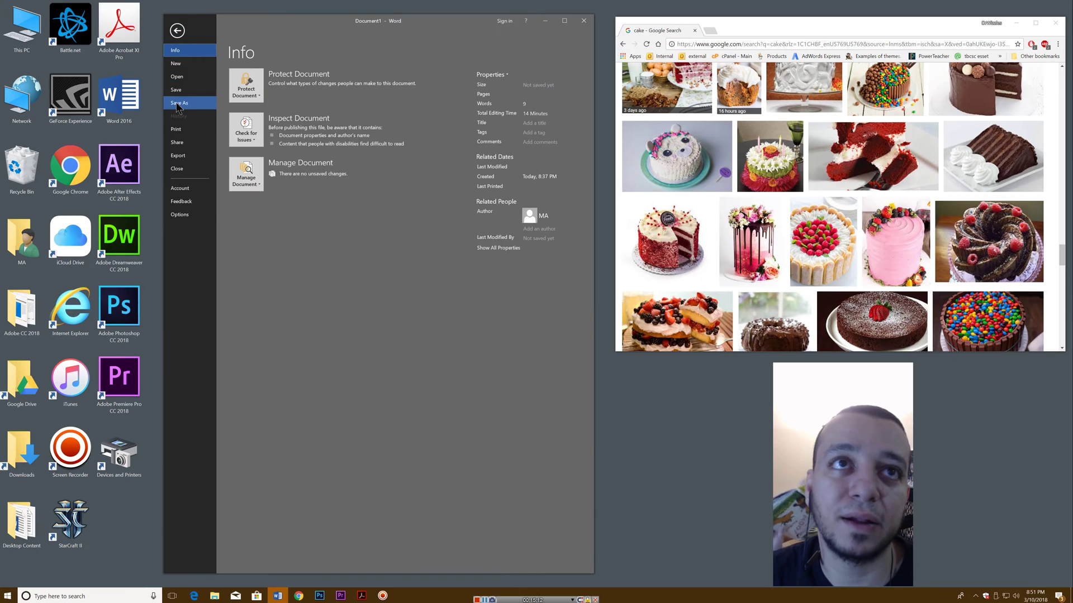
# - Preview the printed flyer, then return to the document
pyautogui.click(187, 134)
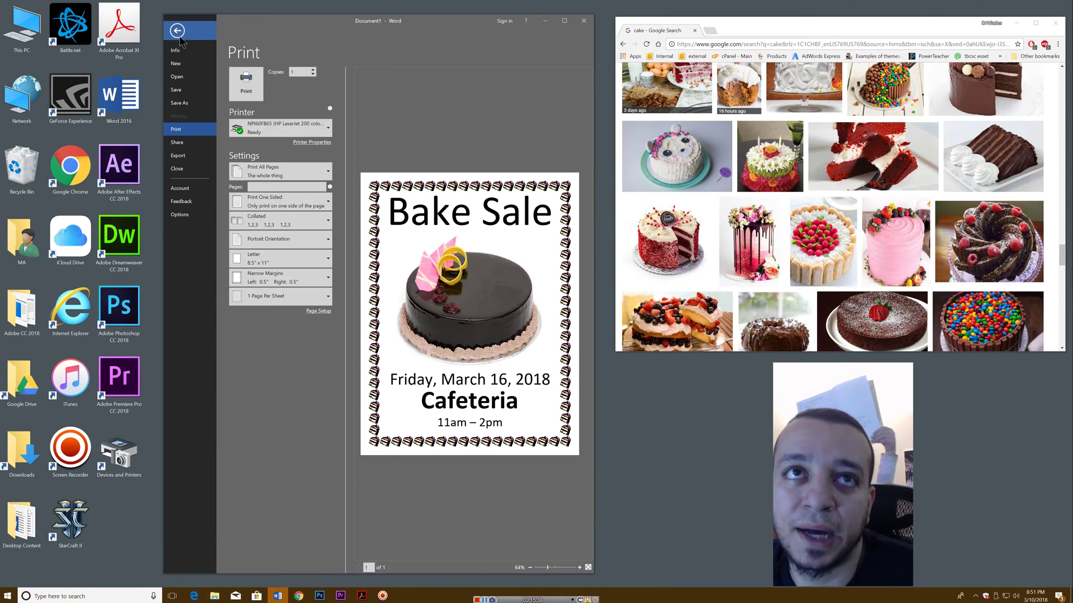
pyautogui.click(178, 31)
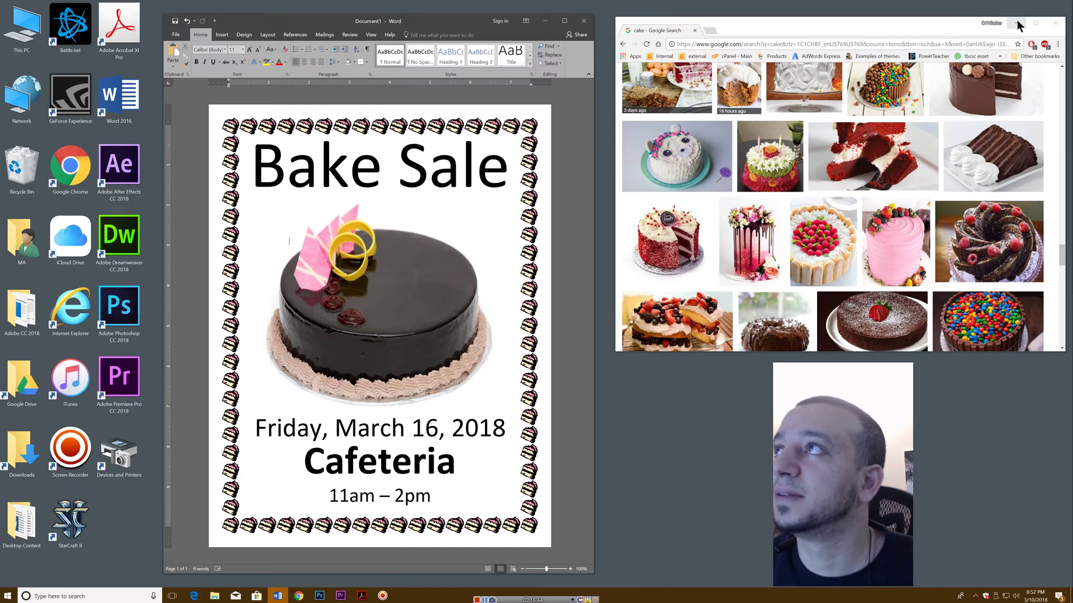
# - Close the Chrome cake image results and move the Word window toward screen centre
pyautogui.click(1060, 27)
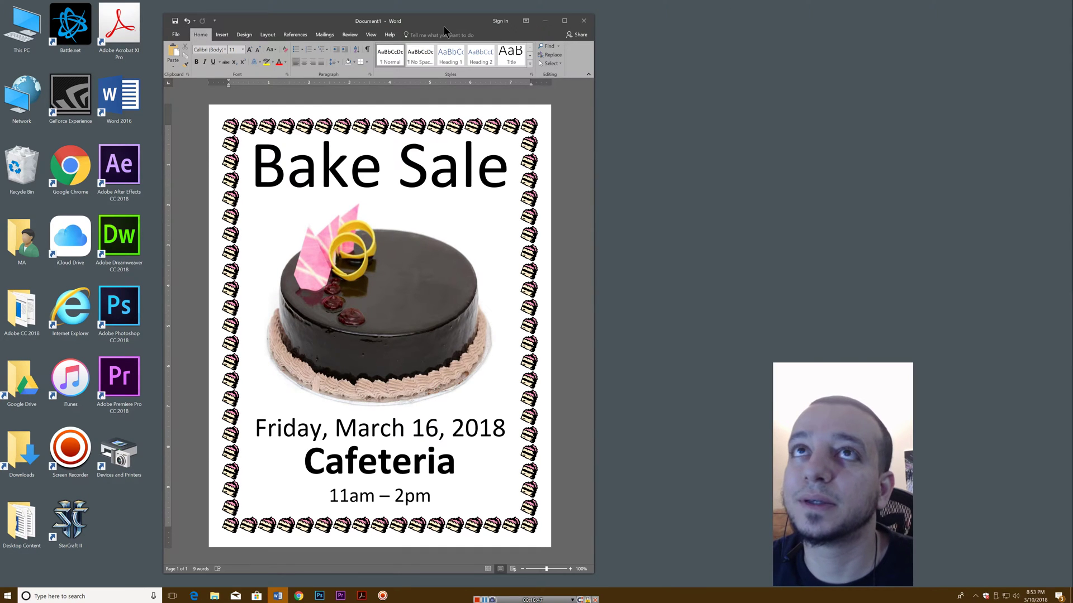
pyautogui.moveTo(445, 27); pyautogui.dragTo(564, 16)
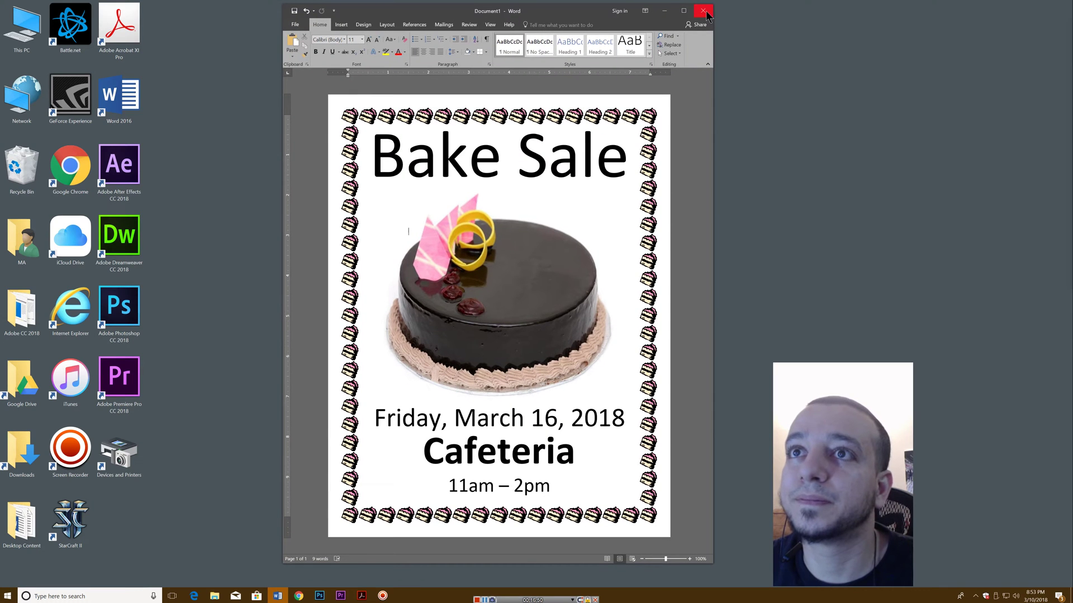